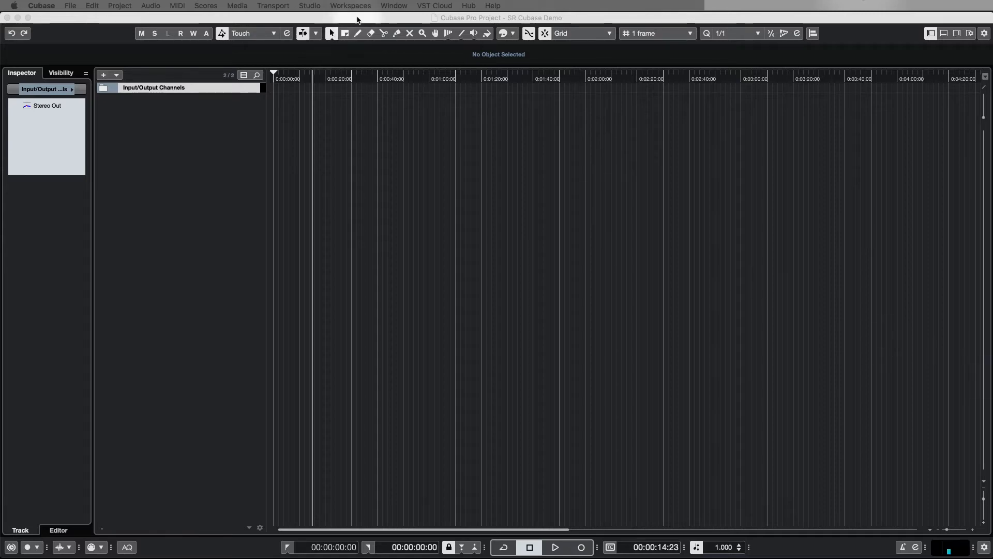
Open the audio connections and review the input, output and control room setups
{"action": "left_click", "coordinate": [406, 265]}
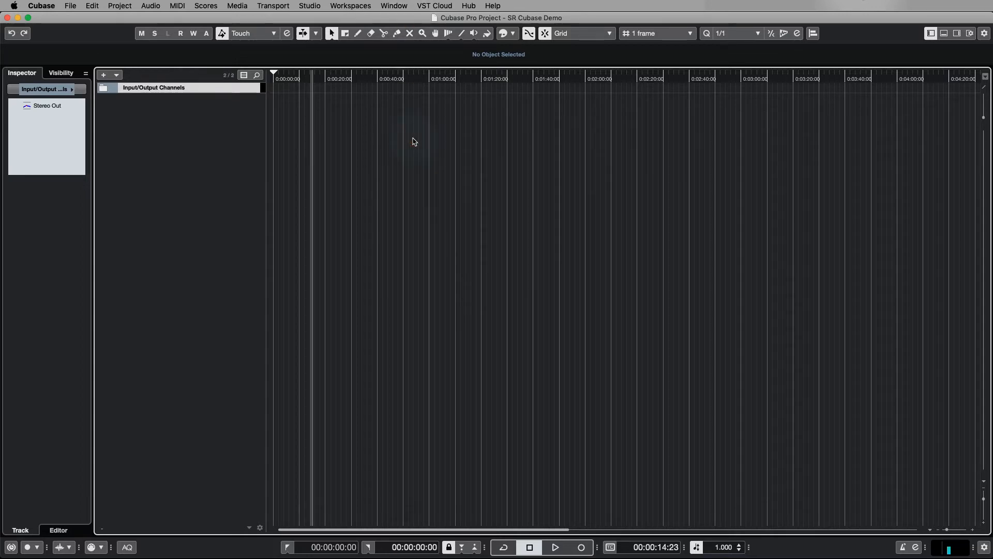
{"action": "key", "text": "F4"}
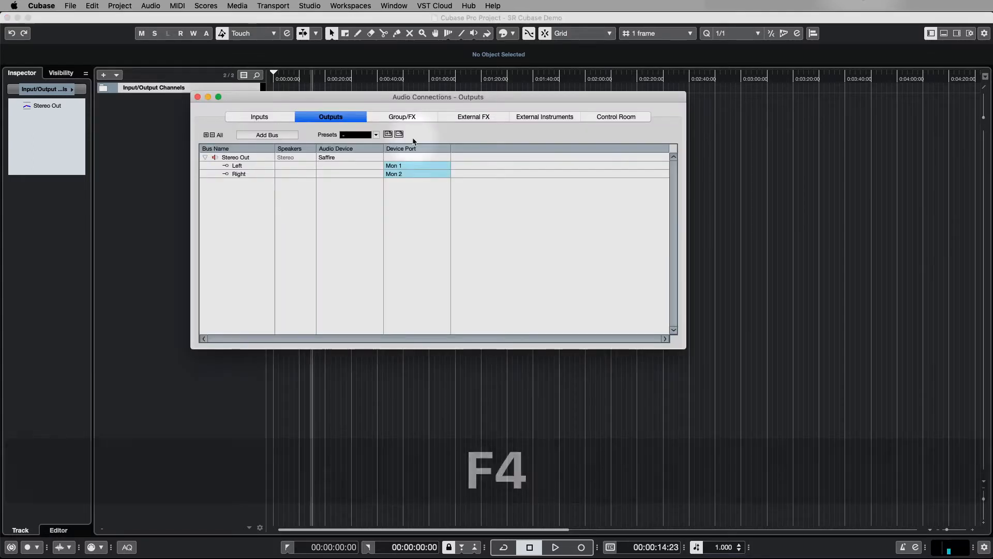
{"action": "left_click_drag", "start_coordinate": [439, 97], "coordinate": [478, 145]}
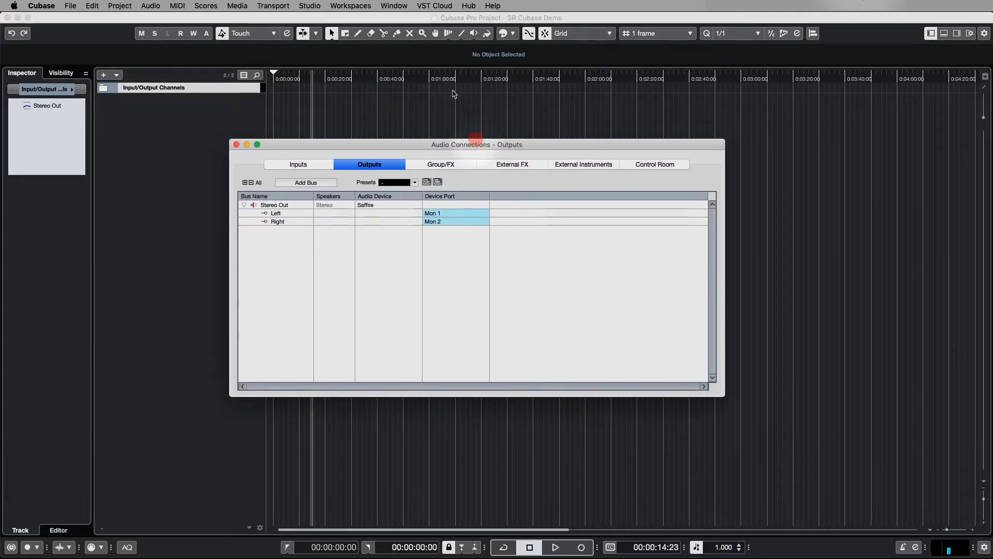
{"action": "left_click", "coordinate": [309, 6]}
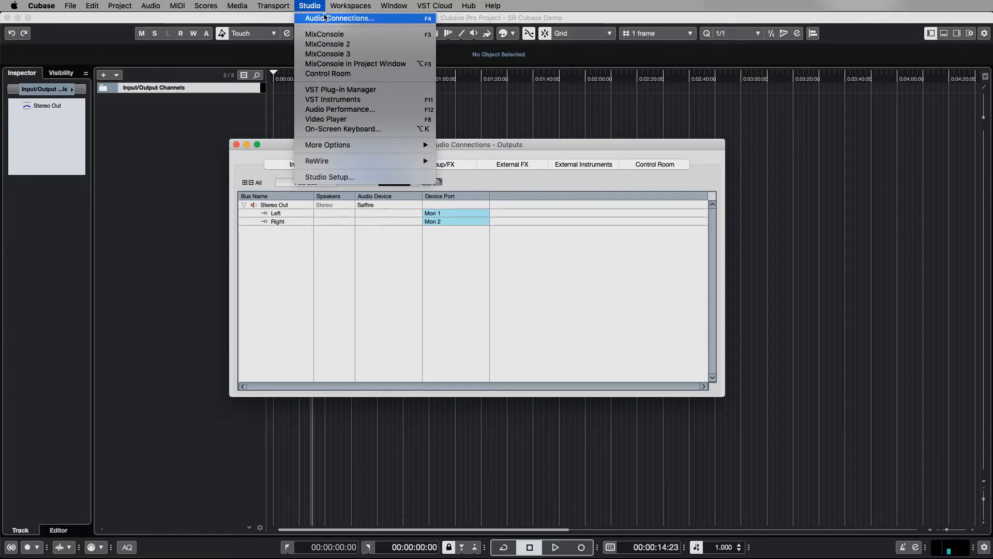
{"action": "left_click", "coordinate": [545, 148]}
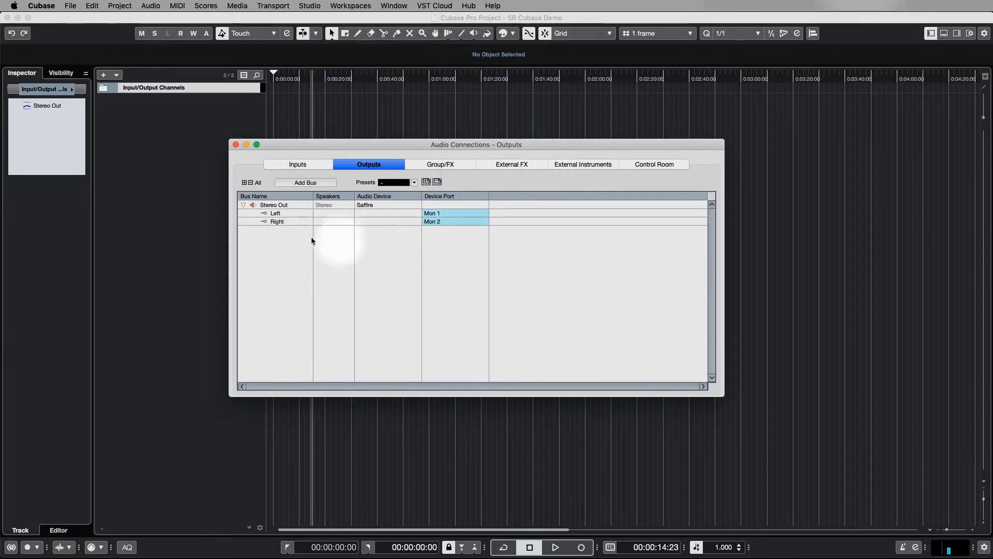
{"action": "left_click", "coordinate": [313, 164]}
{"action": "left_click", "coordinate": [368, 164]}
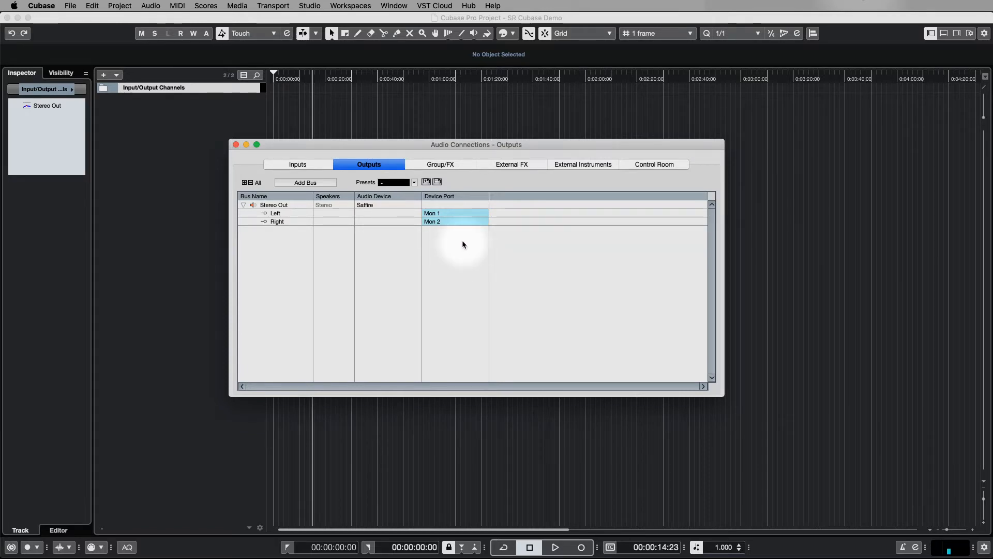
{"action": "left_click", "coordinate": [669, 164]}
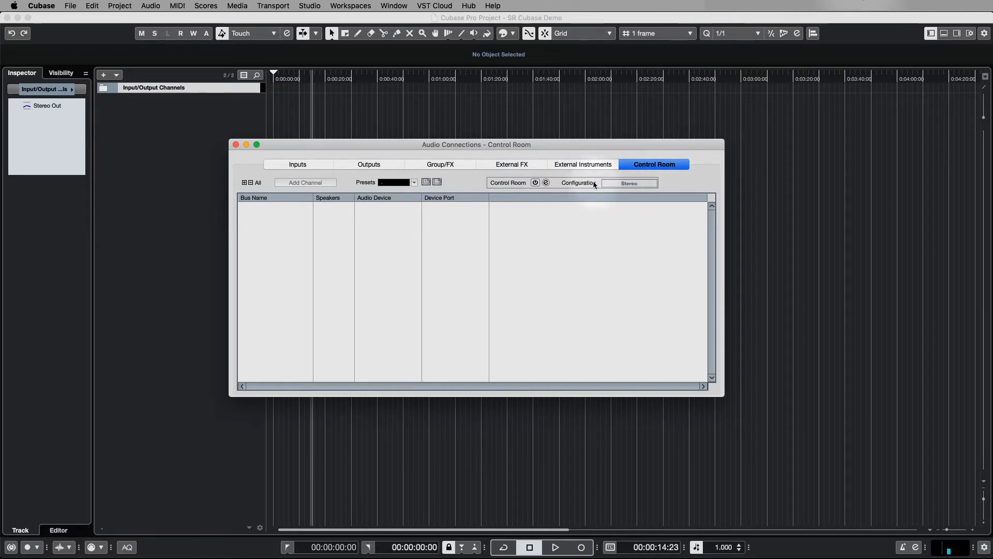
{"action": "left_click", "coordinate": [384, 164]}
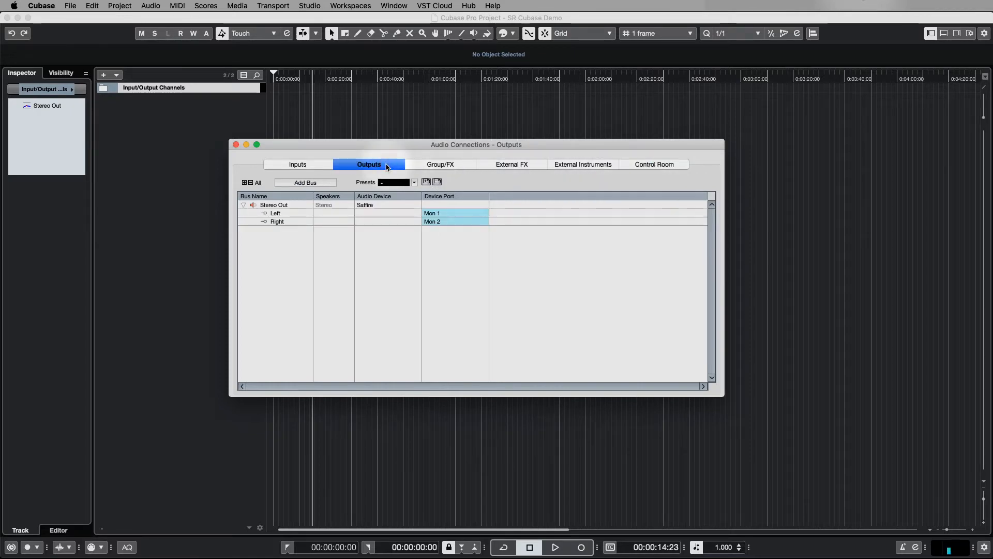
Remove the Stereo In bus from the audio input connections
{"action": "left_click", "coordinate": [317, 166]}
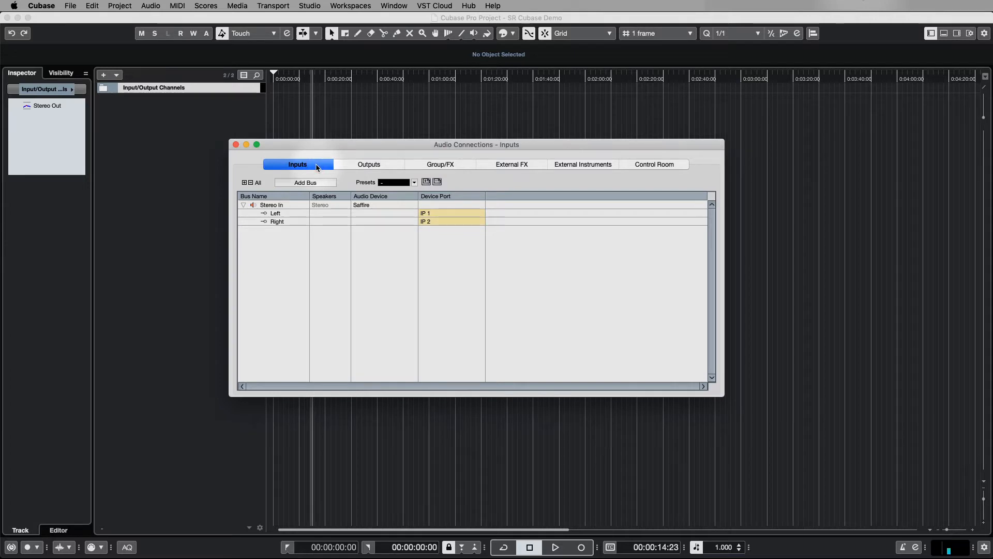
{"action": "double_click", "coordinate": [277, 206]}
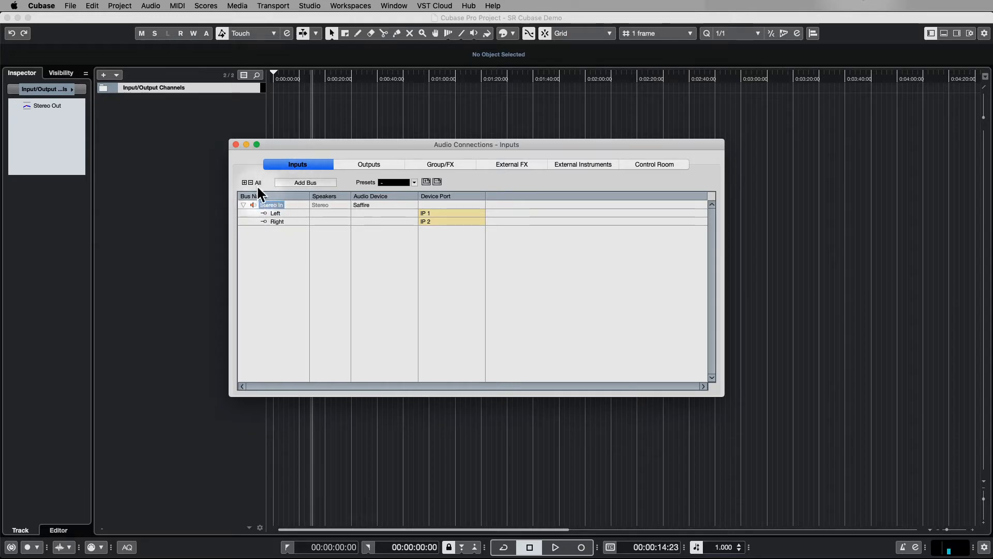
{"action": "right_click", "coordinate": [274, 206]}
{"action": "left_click", "coordinate": [314, 252]}
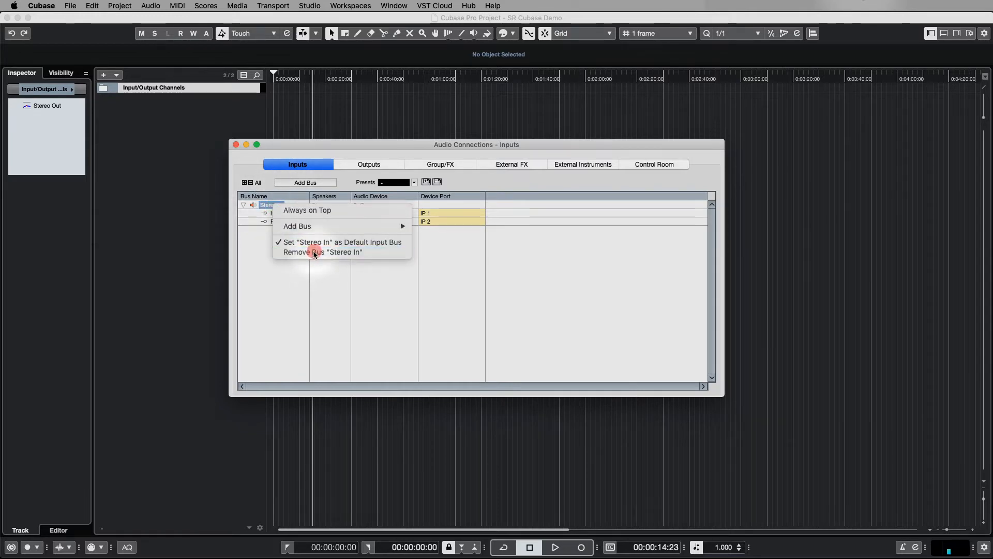
Remove the Stereo Out bus from the audio output connections
{"action": "left_click", "coordinate": [367, 164]}
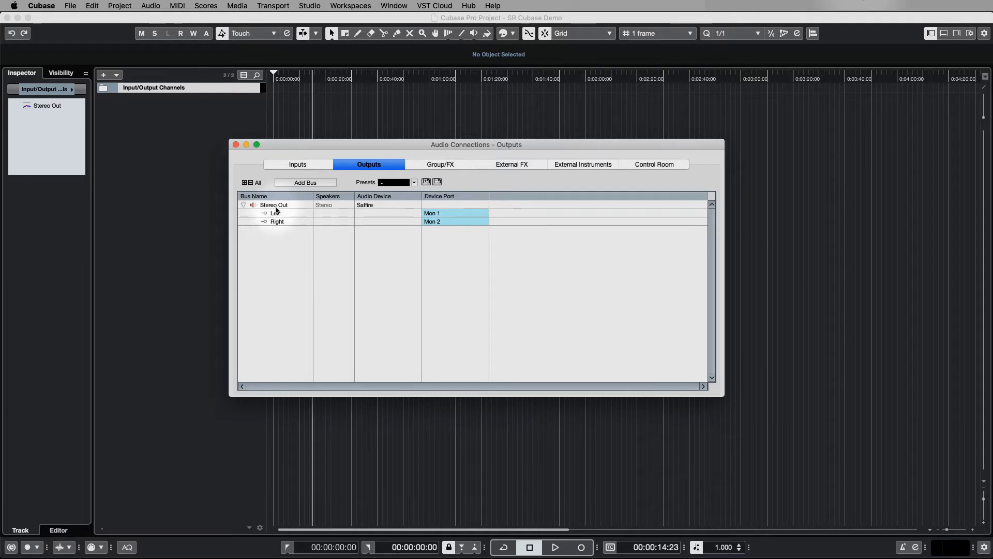
{"action": "left_click", "coordinate": [279, 206]}
{"action": "right_click", "coordinate": [280, 206]}
{"action": "left_click", "coordinate": [317, 250]}
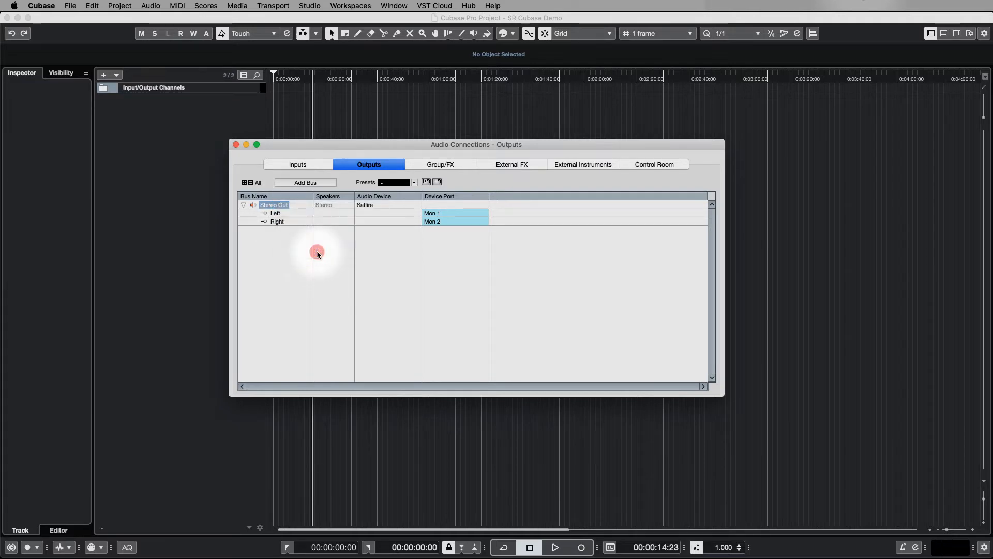
Add one output bus with a 5.1 configuration and name it SR MAIN
{"action": "left_click", "coordinate": [576, 196]}
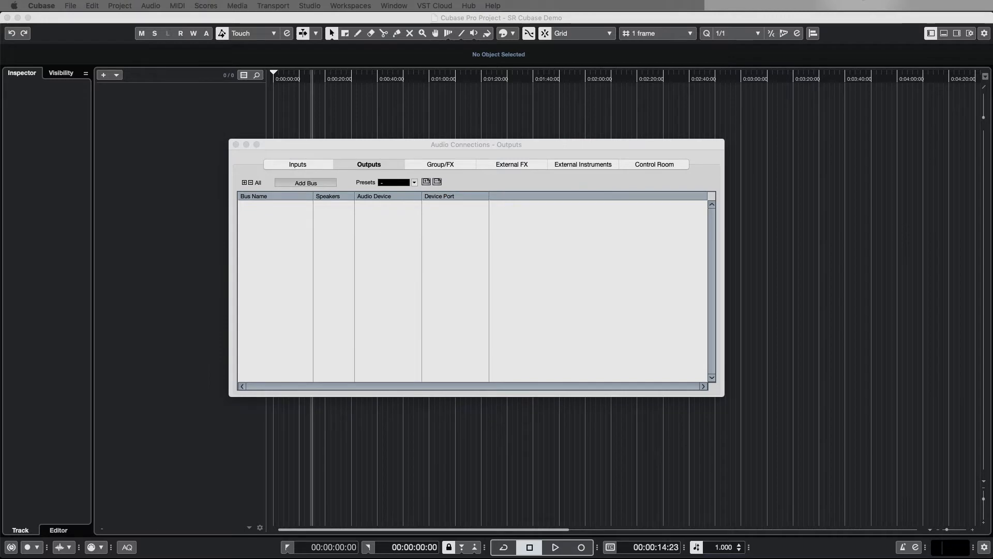
{"action": "left_click_drag", "start_coordinate": [247, 238], "coordinate": [415, 256]}
{"action": "left_click", "coordinate": [326, 286]}
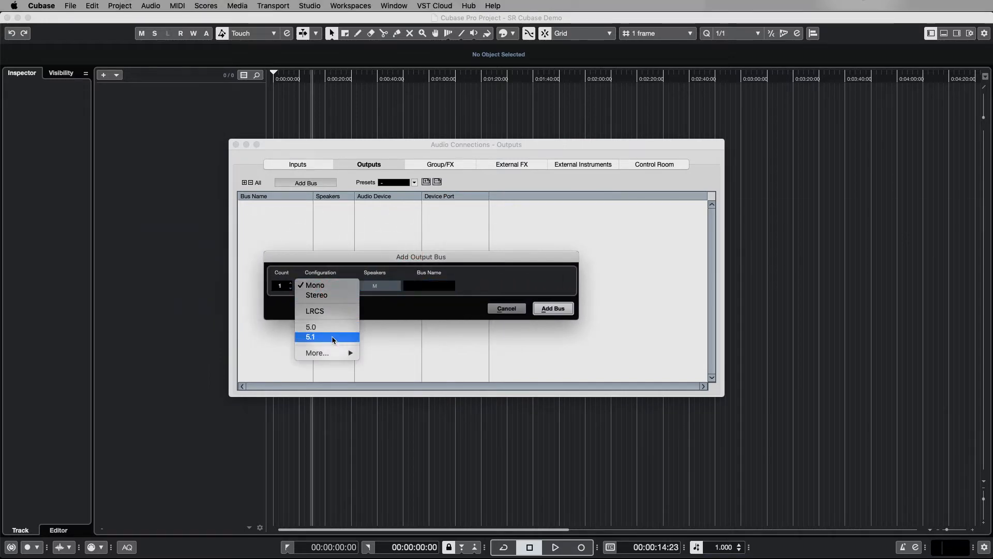
{"action": "mouse_move", "coordinate": [331, 353]}
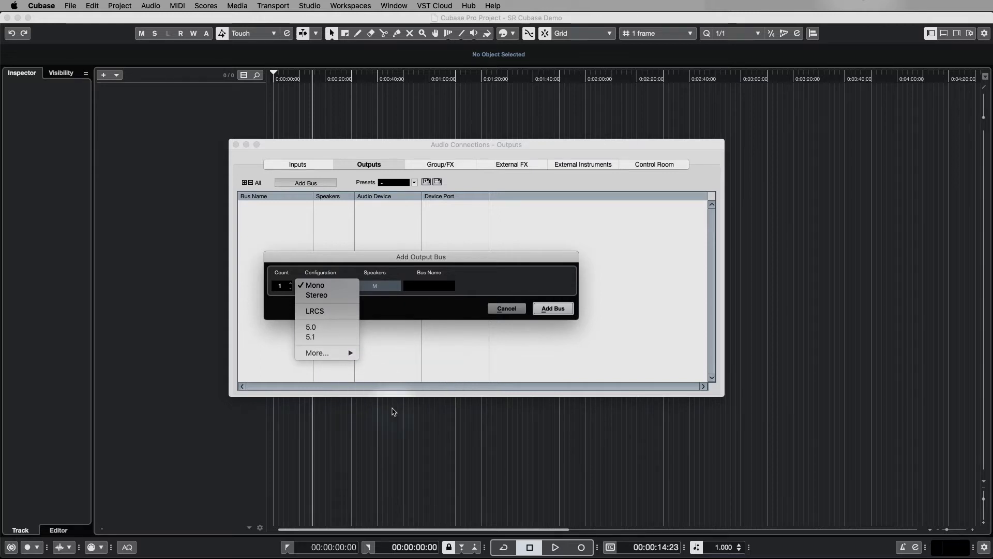
{"action": "left_click", "coordinate": [339, 337]}
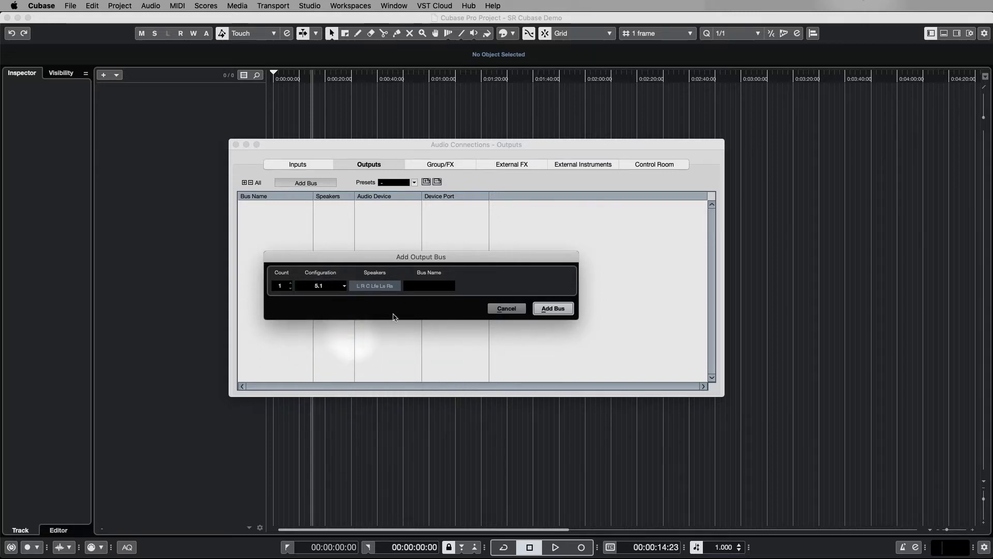
{"action": "left_click", "coordinate": [438, 286]}
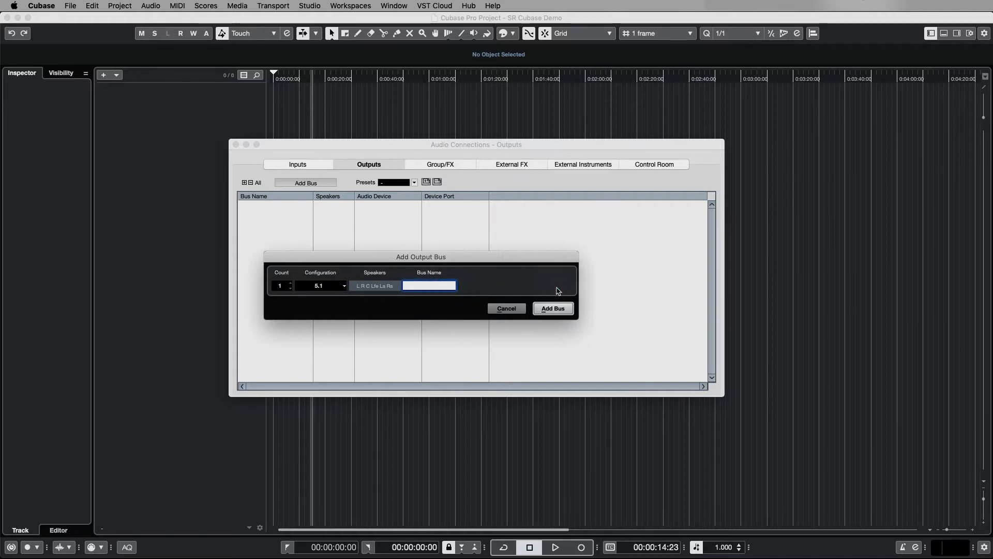
{"action": "type", "text": "SR "}
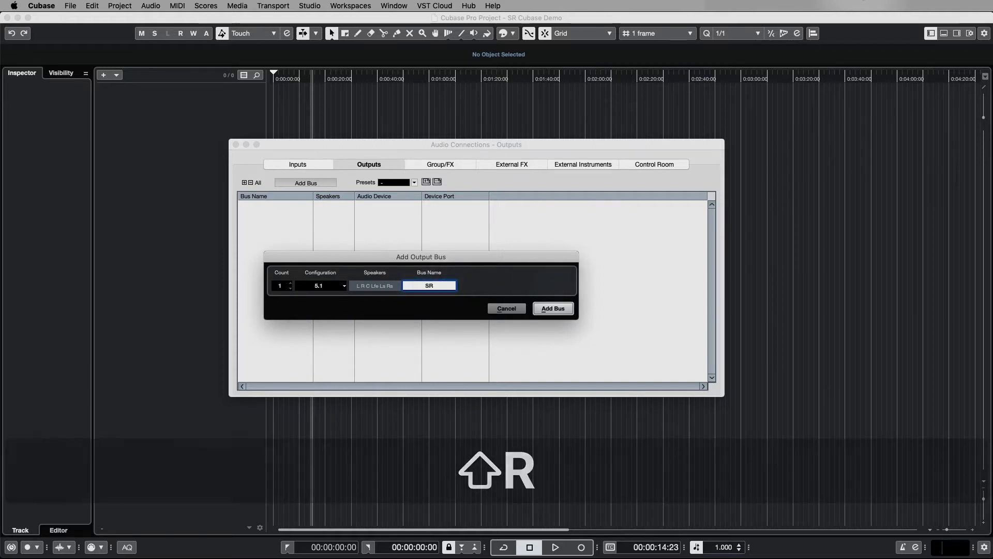
{"action": "type", "text": "MAIN"}
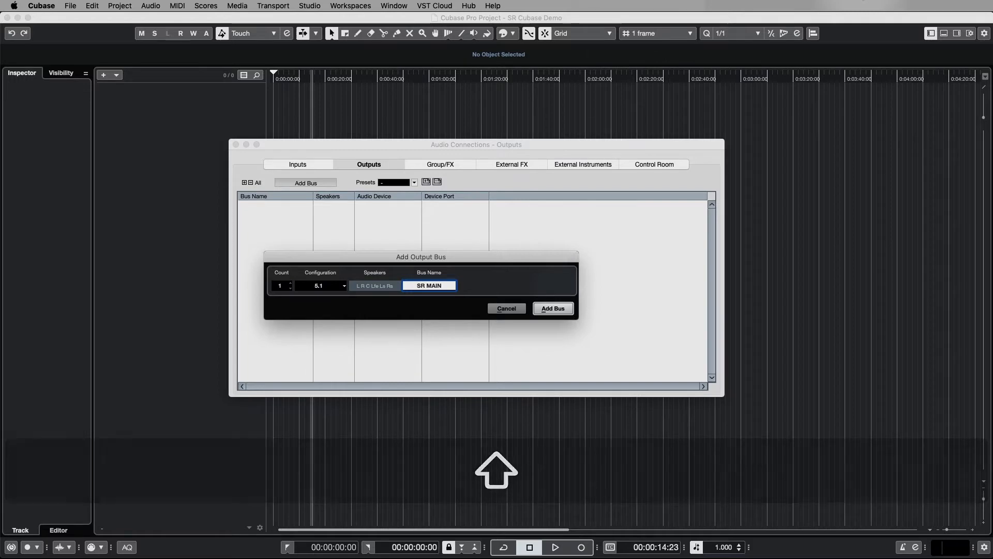
{"action": "left_click", "coordinate": [564, 309]}
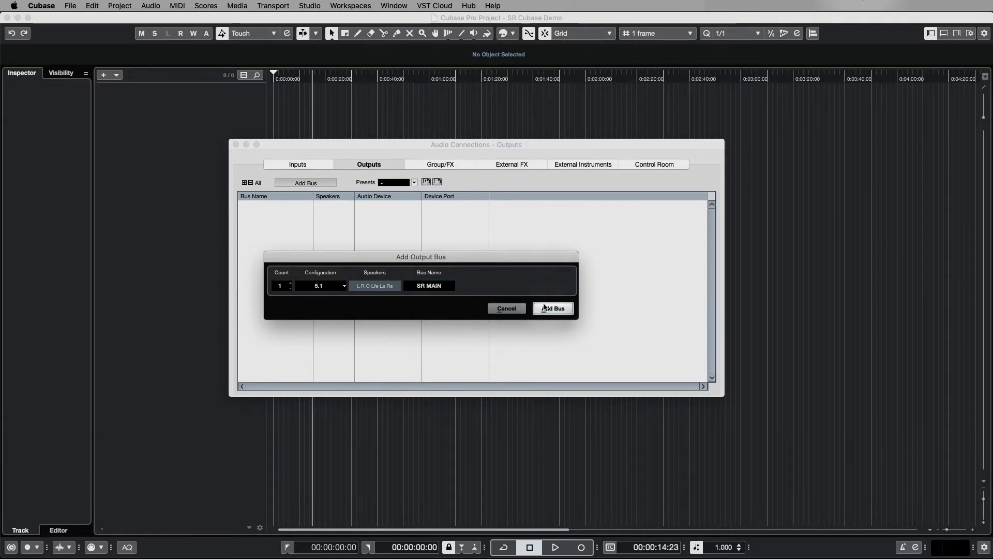
{"action": "left_click", "coordinate": [550, 309]}
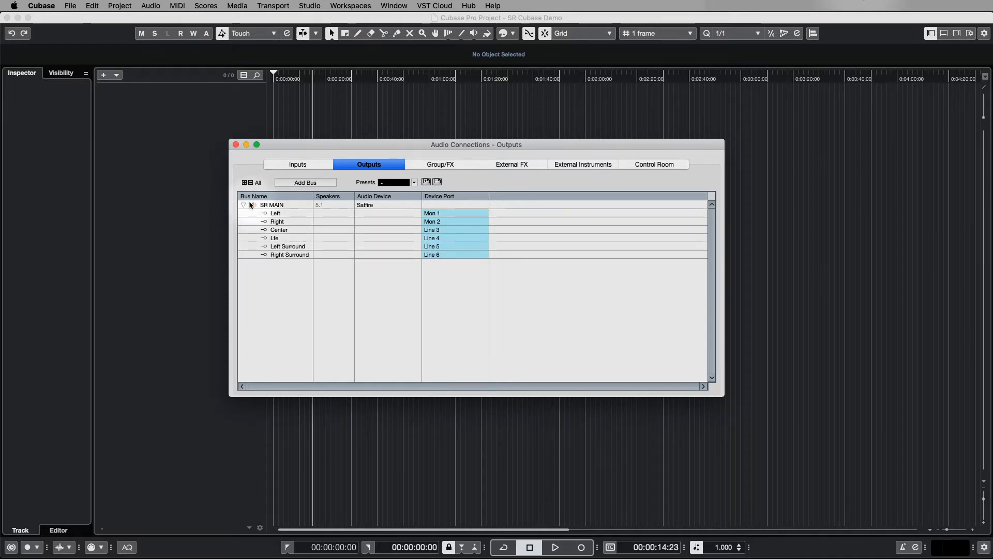
Check the main mix assignment of SR MAIN and the input buses, and close the audio connections
{"action": "right_click", "coordinate": [276, 207]}
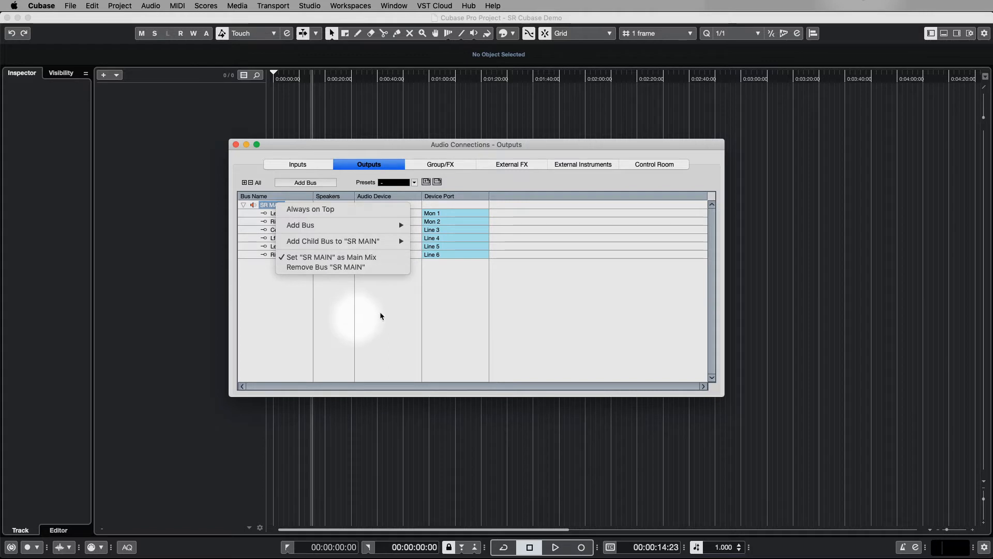
{"action": "left_click", "coordinate": [404, 300]}
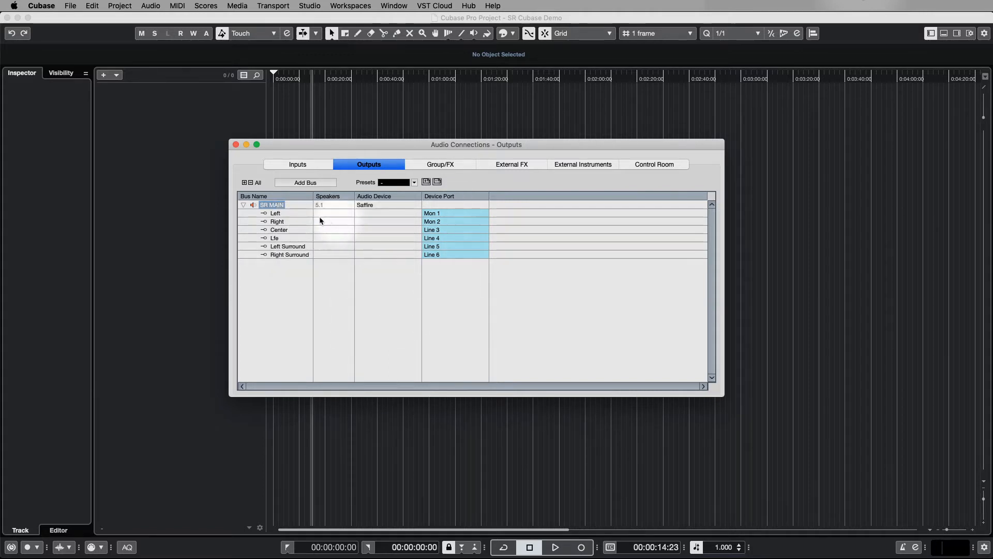
{"action": "left_click", "coordinate": [299, 164]}
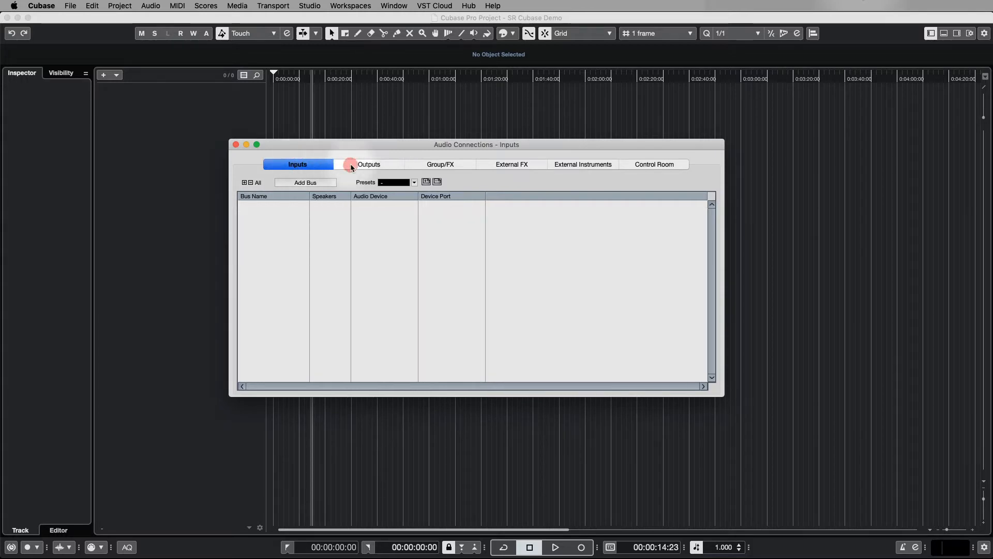
{"action": "left_click", "coordinate": [368, 165]}
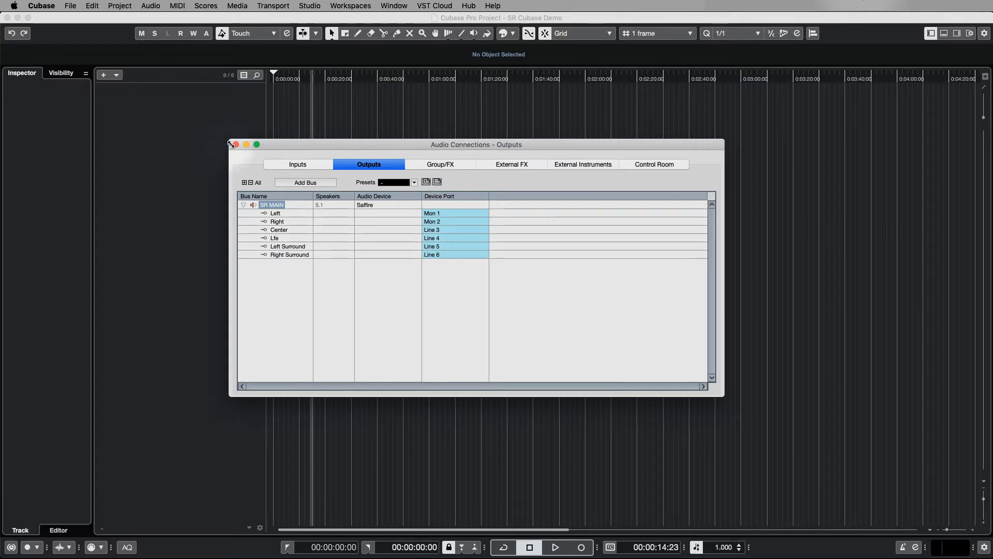
{"action": "left_click", "coordinate": [236, 144]}
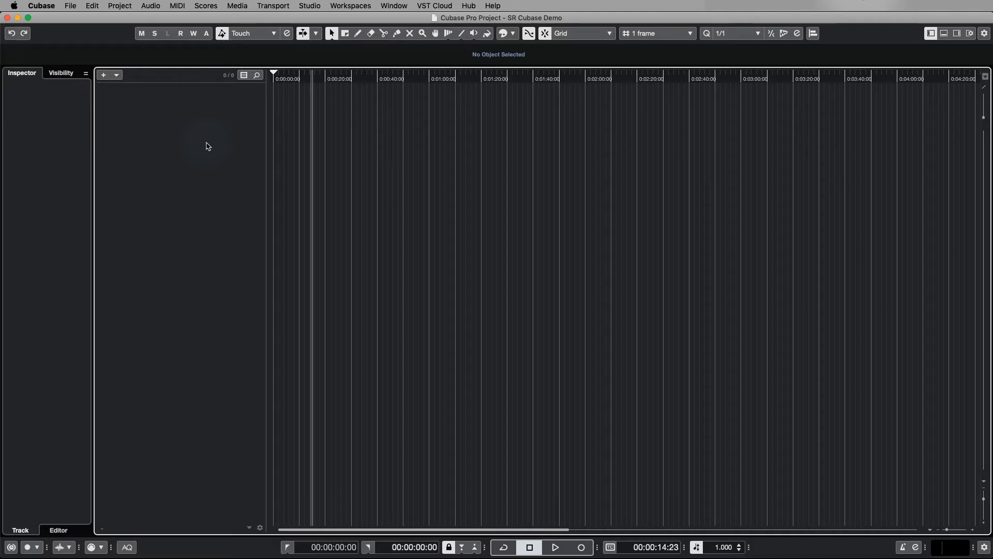
Add one audio track with a Mono configuration named MONO, keeping the Add Track dialog open for further tracks
{"action": "right_click", "coordinate": [200, 114]}
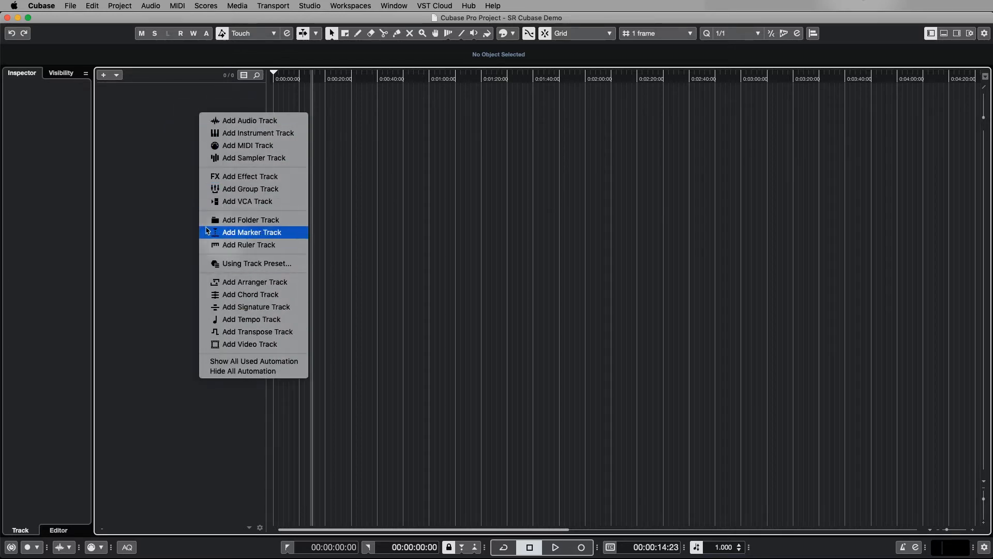
{"action": "left_click", "coordinate": [180, 170]}
{"action": "key", "text": "t"}
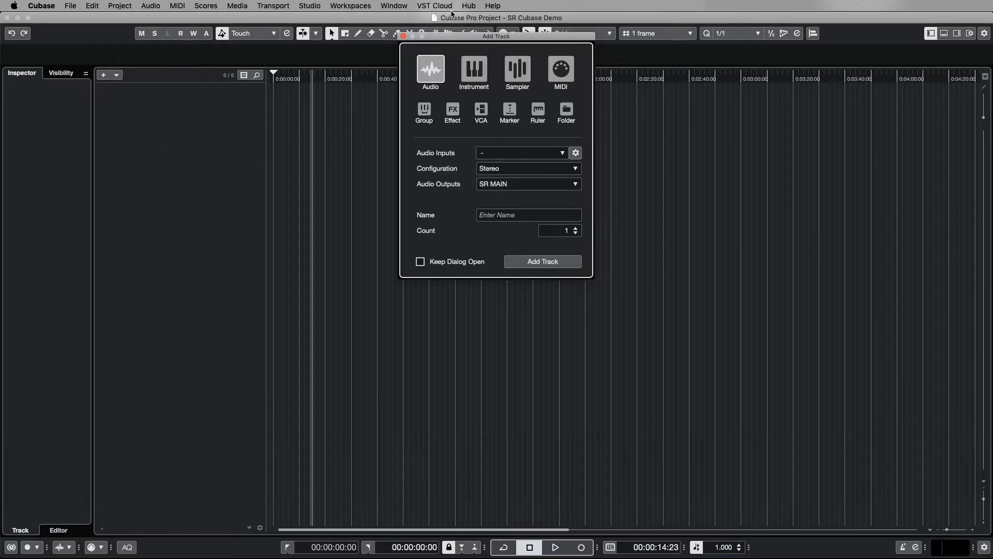
{"action": "left_click_drag", "start_coordinate": [467, 40], "coordinate": [463, 129]}
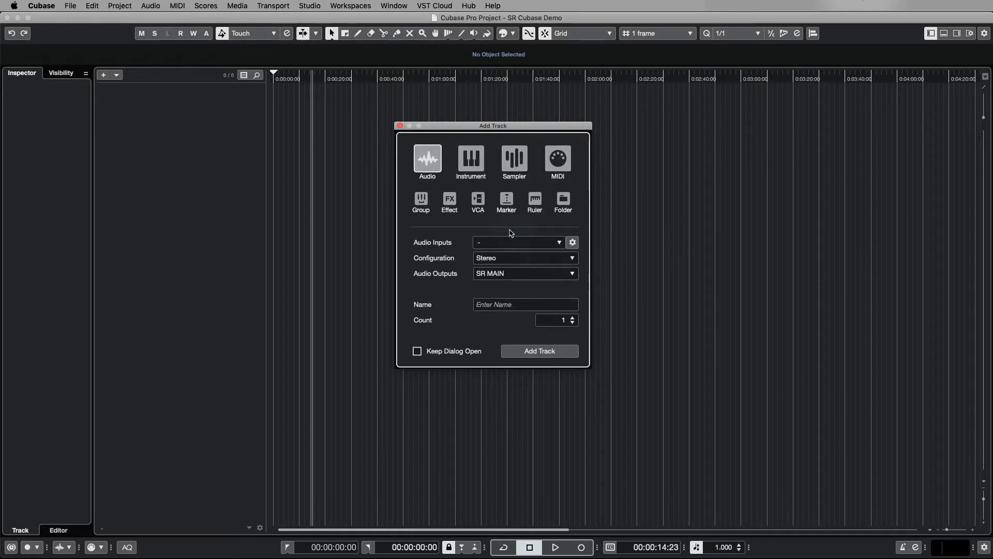
{"action": "left_click", "coordinate": [519, 243]}
{"action": "left_click", "coordinate": [520, 242]}
{"action": "left_click", "coordinate": [530, 258]}
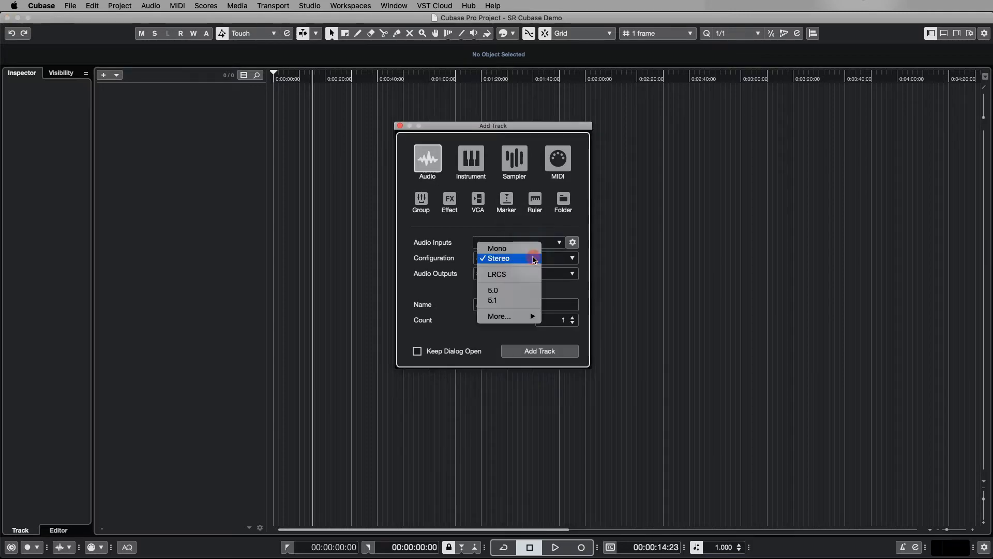
{"action": "left_click", "coordinate": [525, 249]}
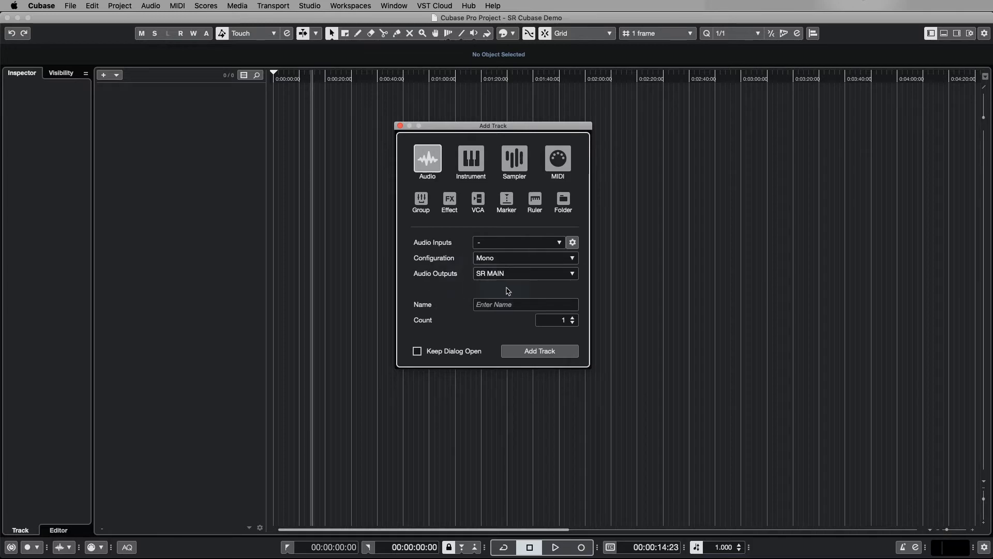
{"action": "left_click", "coordinate": [507, 307]}
{"action": "type", "text": "MONO"}
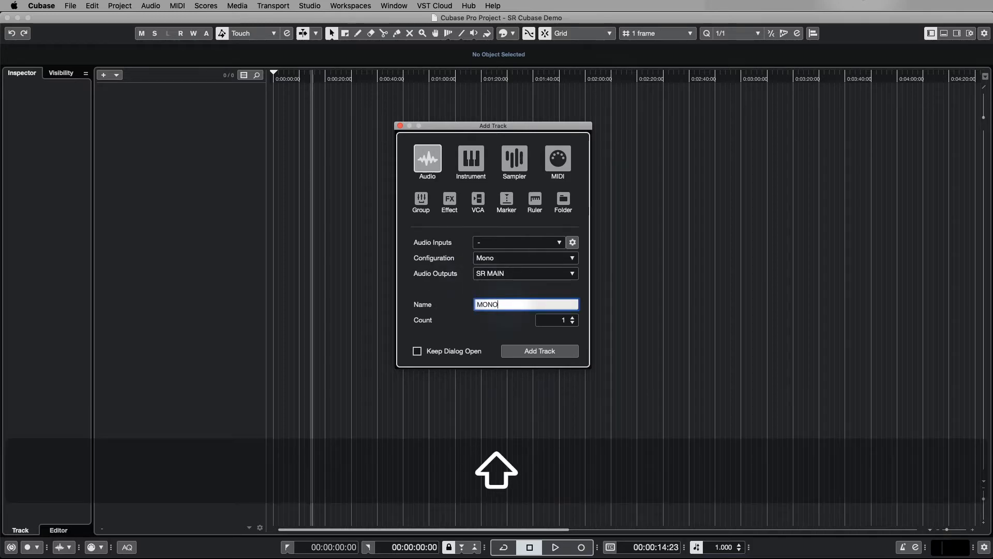
{"action": "left_click", "coordinate": [442, 351]}
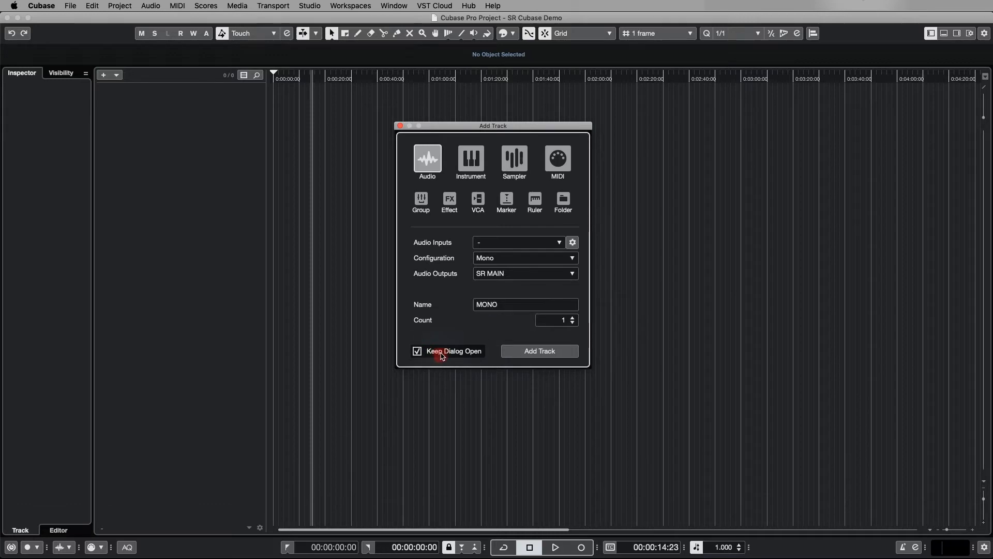
{"action": "left_click", "coordinate": [540, 357]}
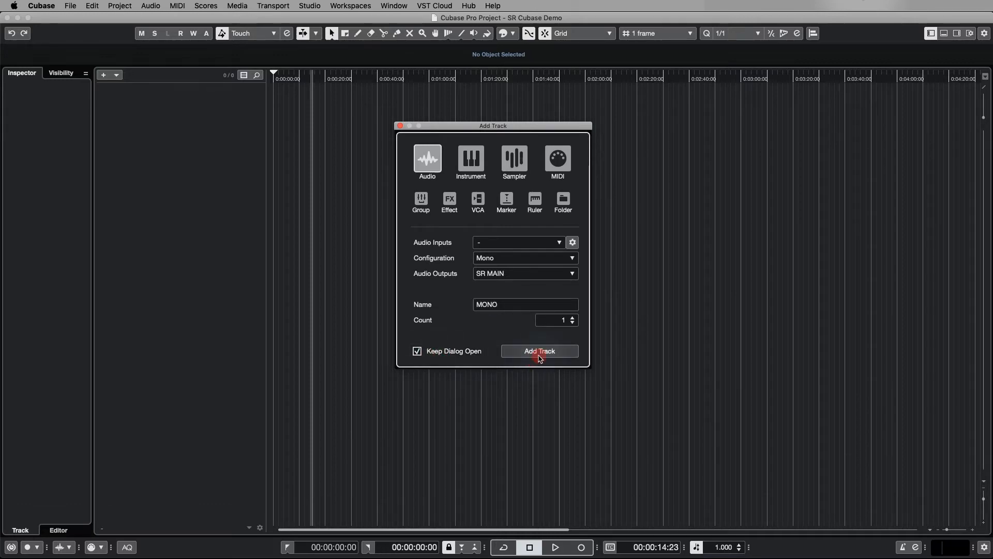
Add one audio track with a Stereo configuration named STEREO, routed to SR MAIN
{"action": "left_click", "coordinate": [500, 254]}
{"action": "left_click", "coordinate": [500, 270]}
{"action": "left_click", "coordinate": [514, 304]}
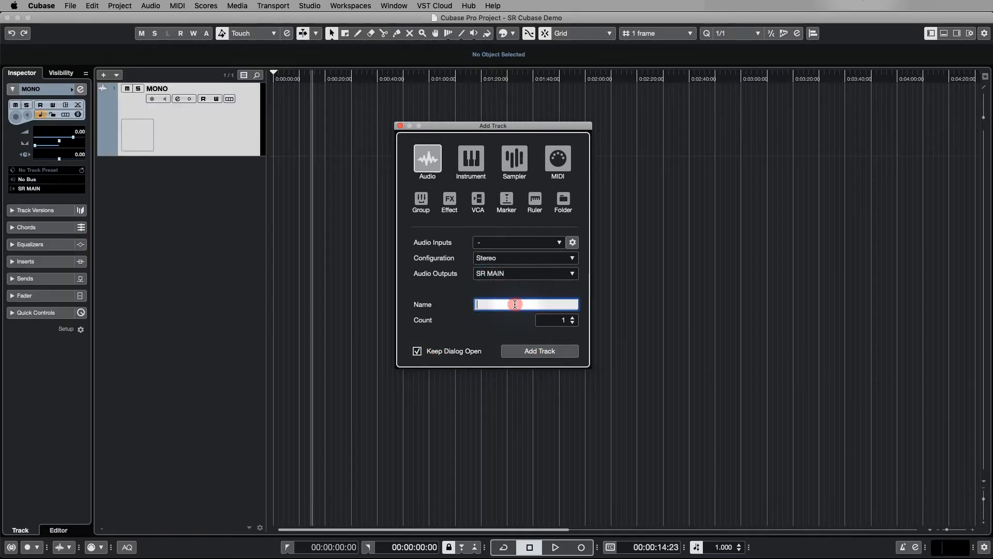
{"action": "type", "text": "TER"}
{"action": "key", "text": "BackSpace"}
{"action": "key", "text": "BackSpace"}
{"action": "key", "text": "BackSpace"}
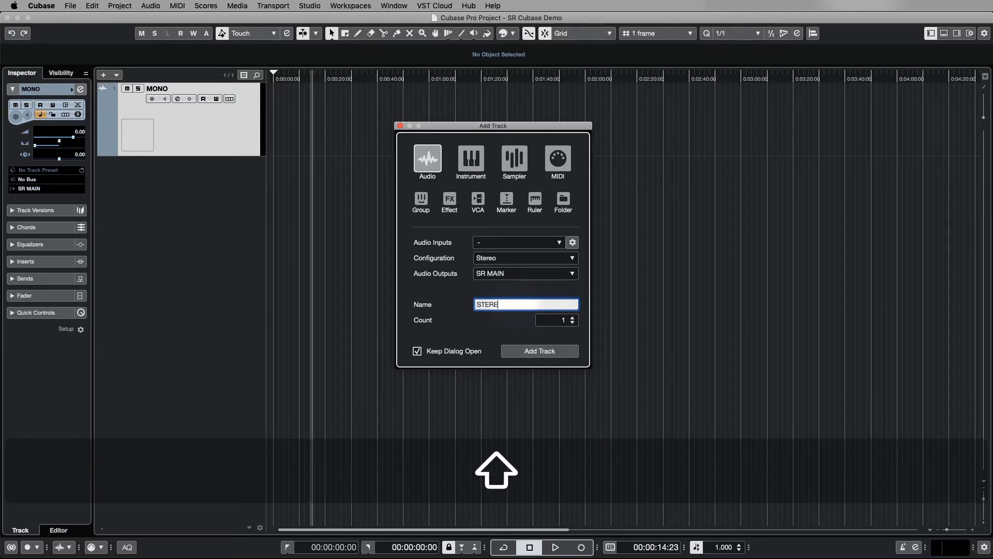
{"action": "left_click", "coordinate": [540, 352]}
Add one audio track with a 5.1 configuration named 5.1 SR, routed to SR MAIN, and close the Add Track dialog
{"action": "left_click", "coordinate": [512, 304]}
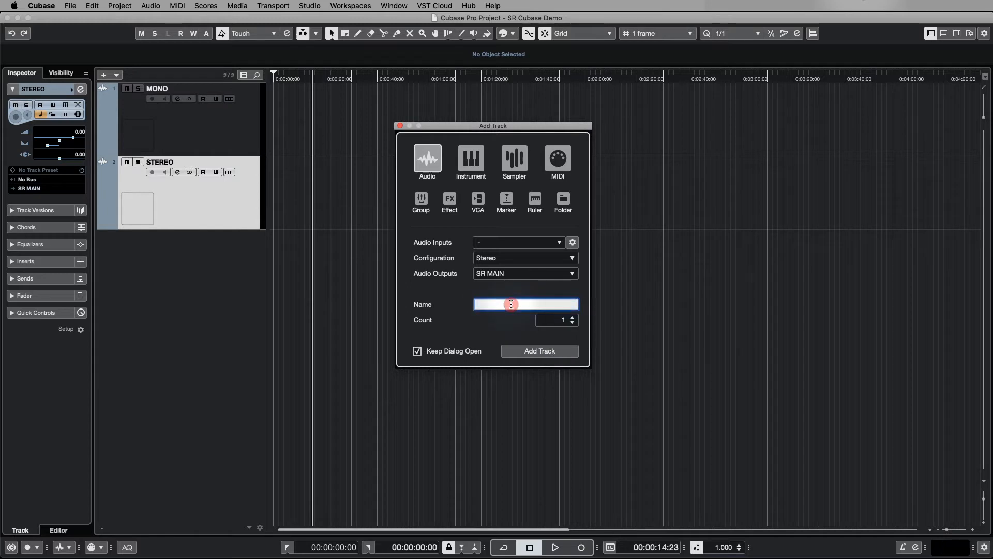
{"action": "type", "text": "5.1 SR"}
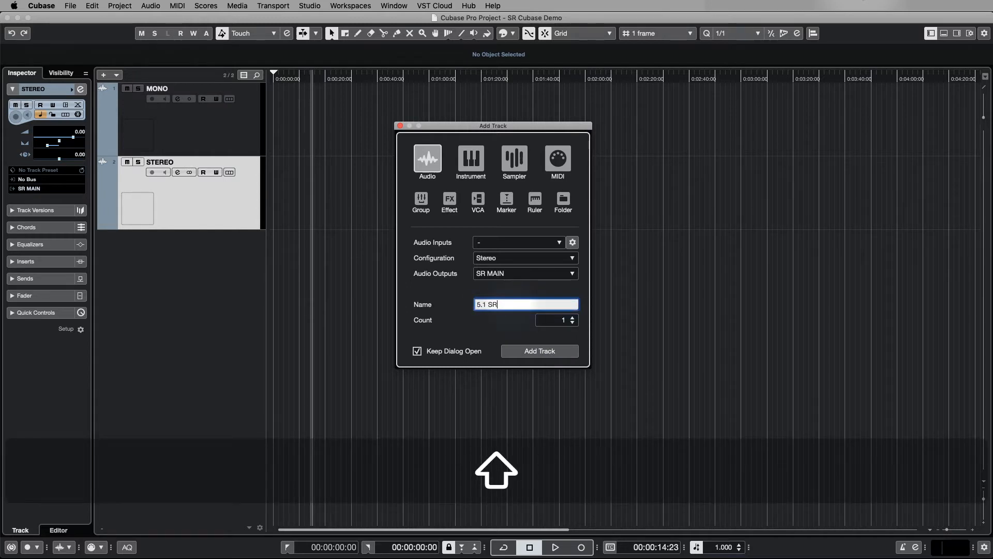
{"action": "left_click", "coordinate": [523, 258]}
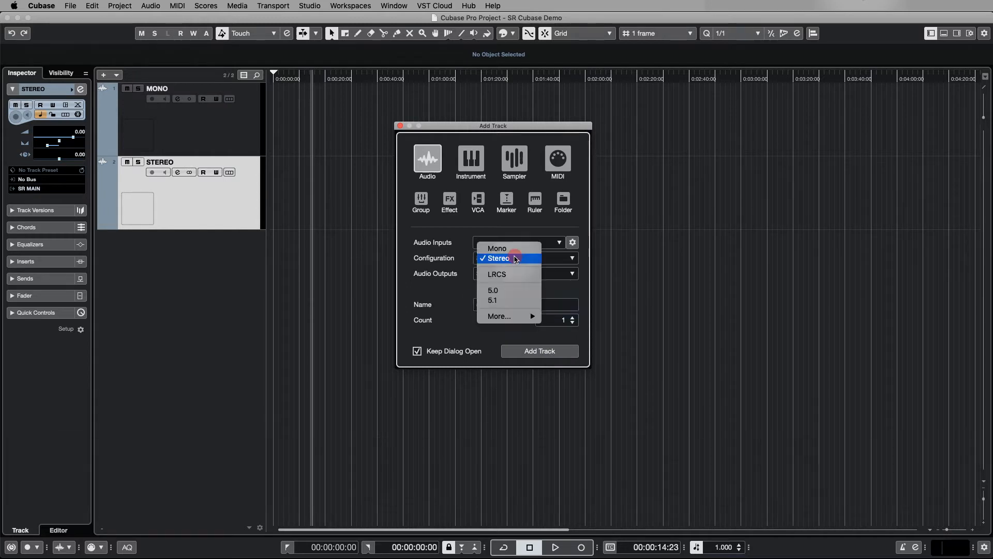
{"action": "left_click", "coordinate": [504, 301]}
{"action": "left_click", "coordinate": [538, 352]}
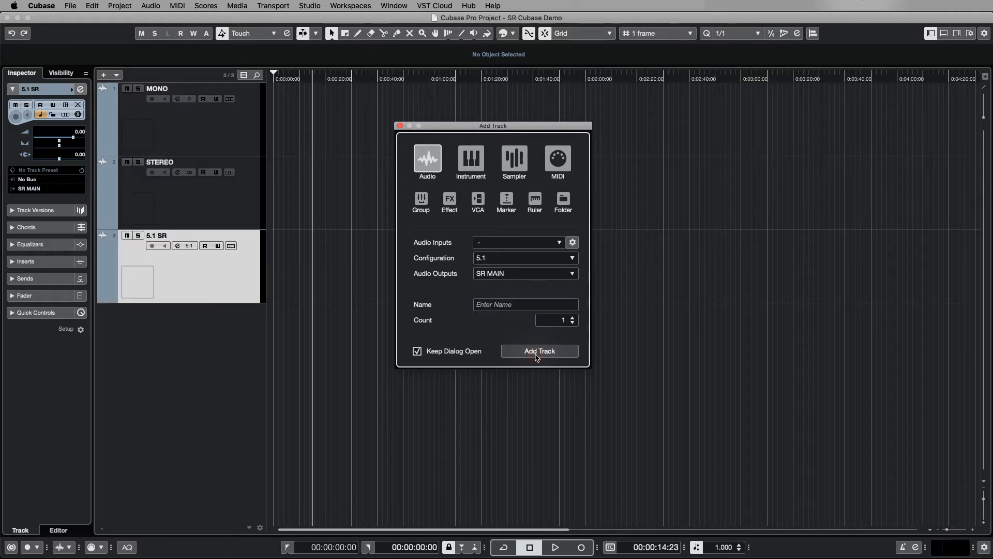
{"action": "left_click", "coordinate": [400, 126]}
Colour the MONO track light green
{"action": "left_click", "coordinate": [242, 127]}
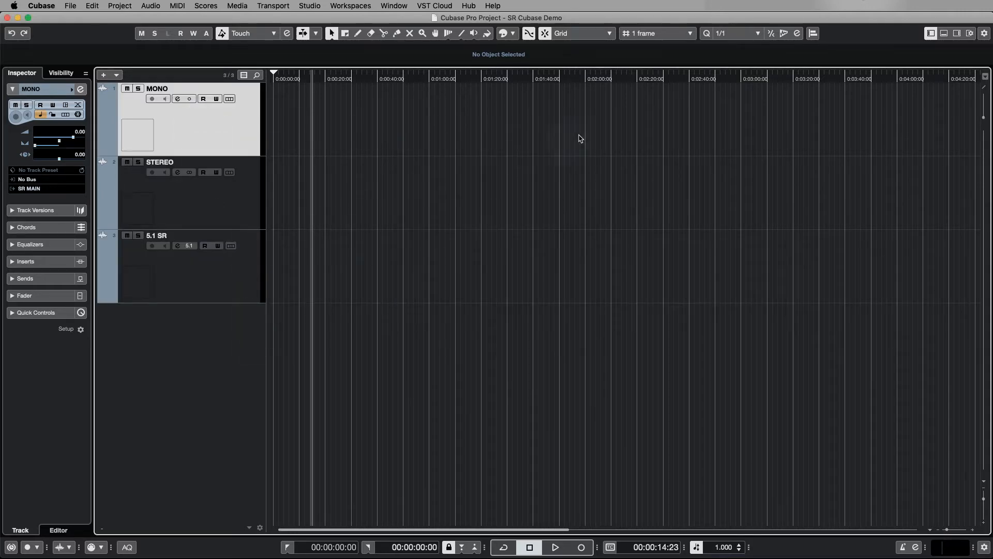
{"action": "left_click", "coordinate": [504, 33]}
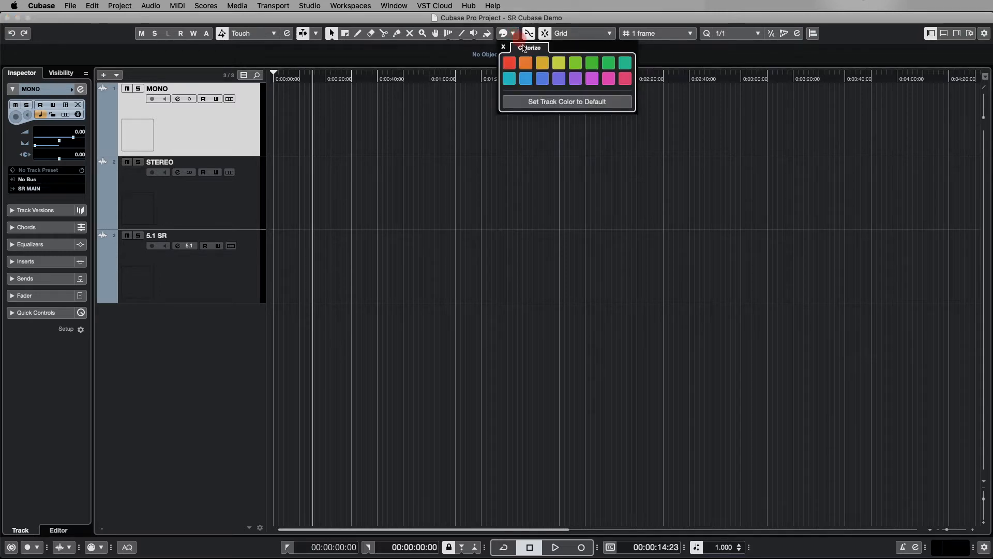
{"action": "left_click", "coordinate": [575, 63]}
{"action": "left_click", "coordinate": [595, 51]}
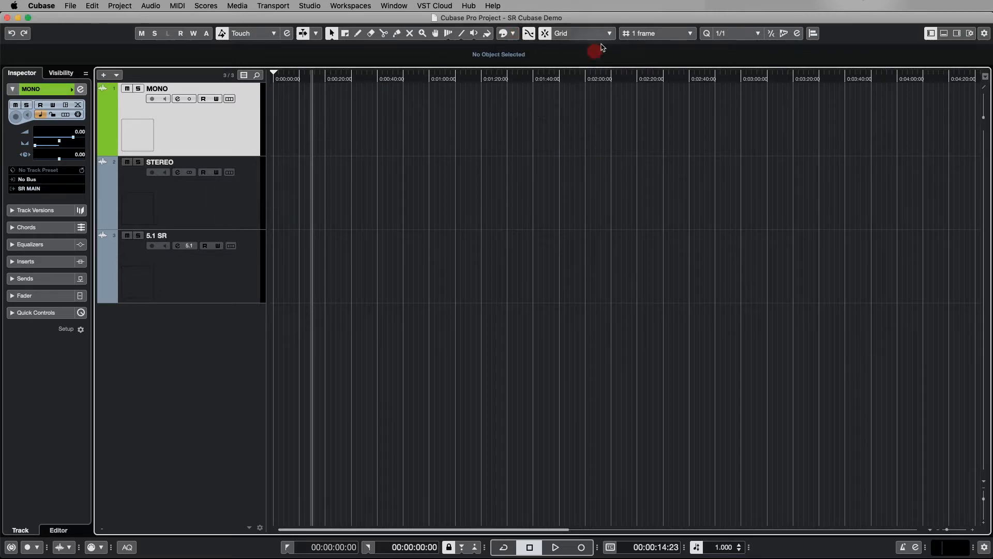
Colour the STEREO track blue
{"action": "left_click", "coordinate": [218, 190]}
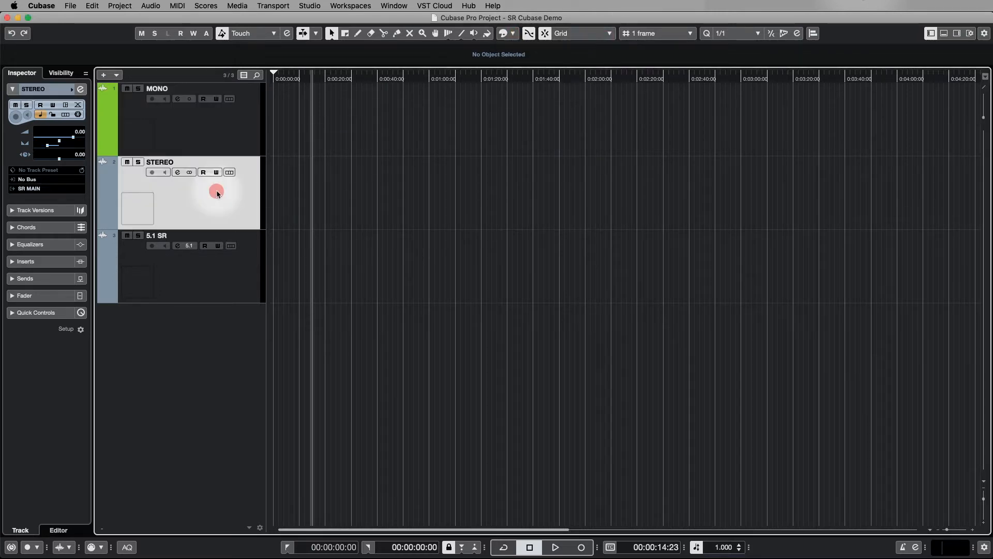
{"action": "left_click", "coordinate": [507, 34]}
{"action": "left_click", "coordinate": [527, 78]}
Colour the 5.1 SR track magenta
{"action": "left_click", "coordinate": [226, 251]}
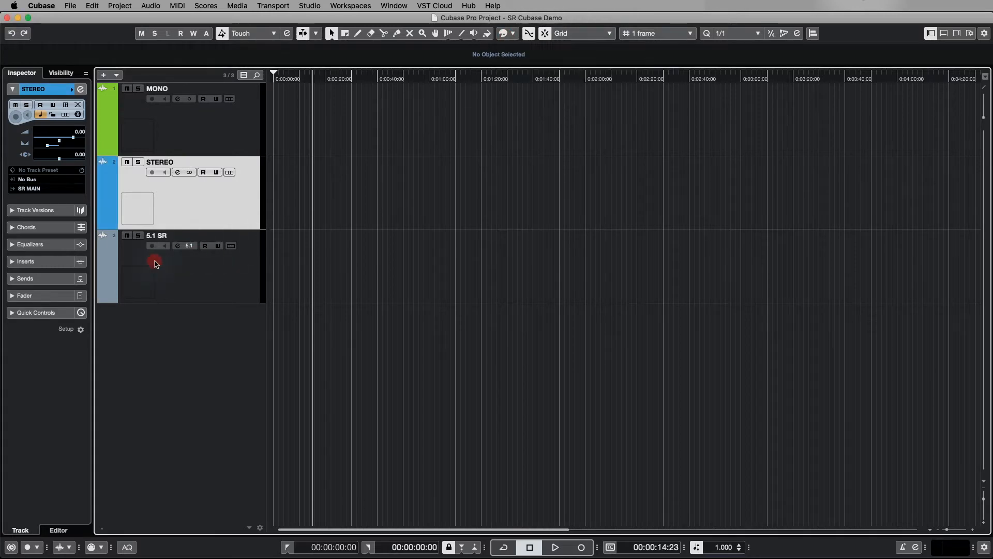
{"action": "left_click", "coordinate": [202, 262]}
{"action": "left_click", "coordinate": [507, 34]}
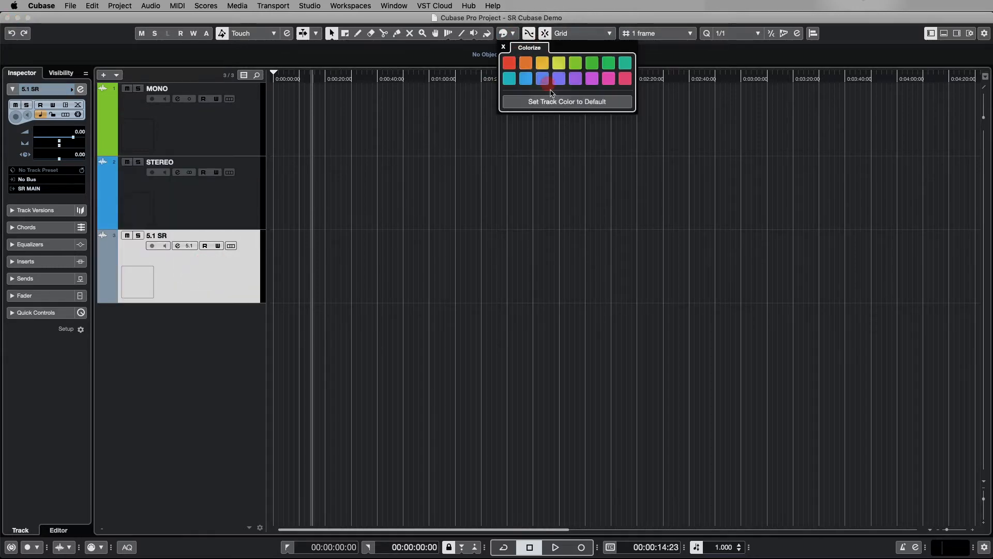
{"action": "left_click", "coordinate": [591, 79]}
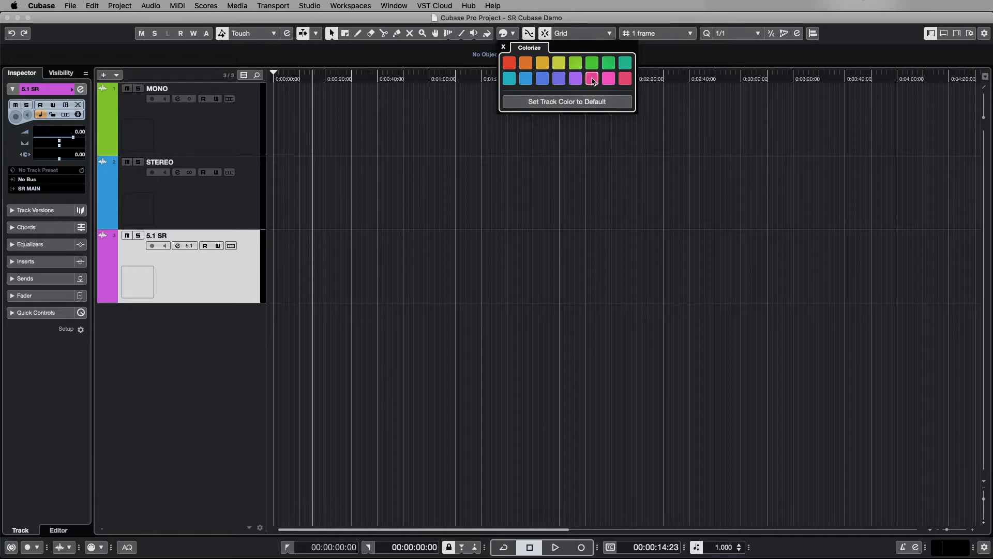
{"action": "left_click", "coordinate": [416, 247]}
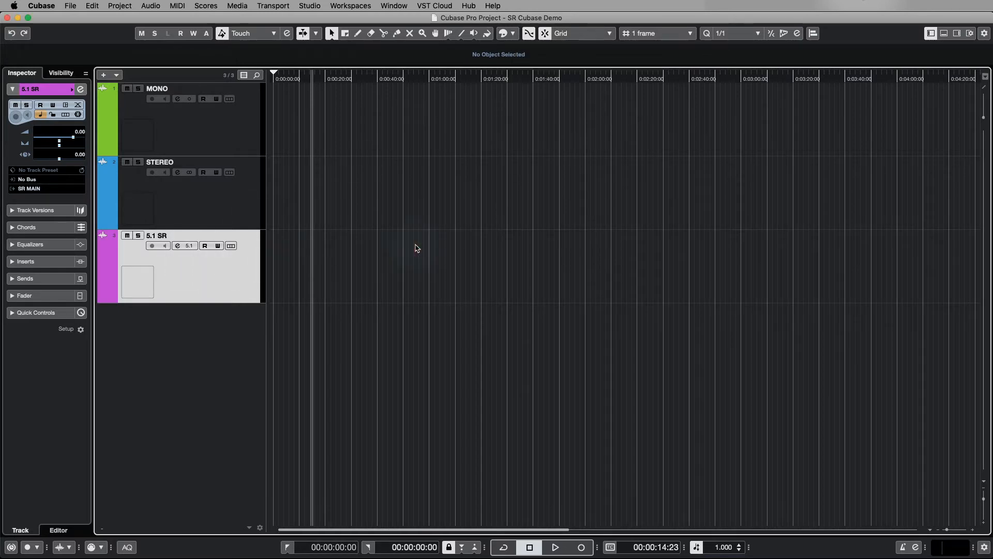
Examine the output routing of the three tracks, the output destinations offered for MONO, and the panners in the lower-zone MixConsole
{"action": "left_click", "coordinate": [217, 129]}
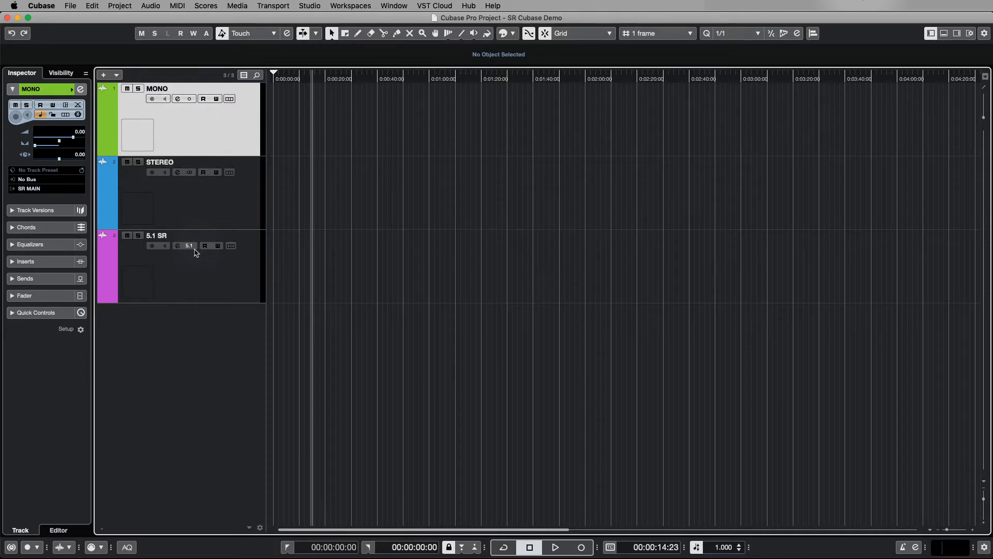
{"action": "left_click", "coordinate": [235, 265]}
{"action": "left_click", "coordinate": [238, 213]}
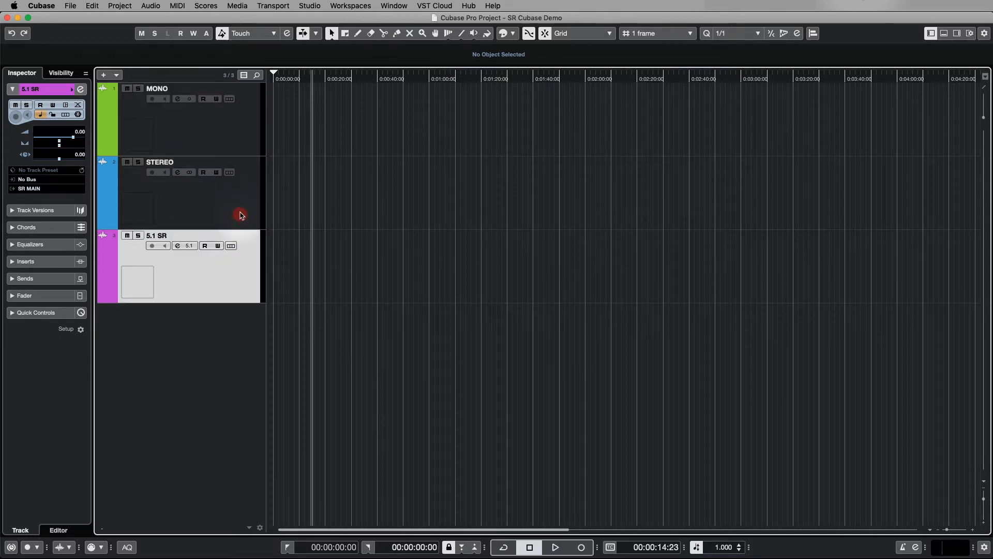
{"action": "left_click", "coordinate": [235, 134], "text": "shift"}
{"action": "left_click", "coordinate": [235, 289]}
{"action": "left_click", "coordinate": [230, 130]}
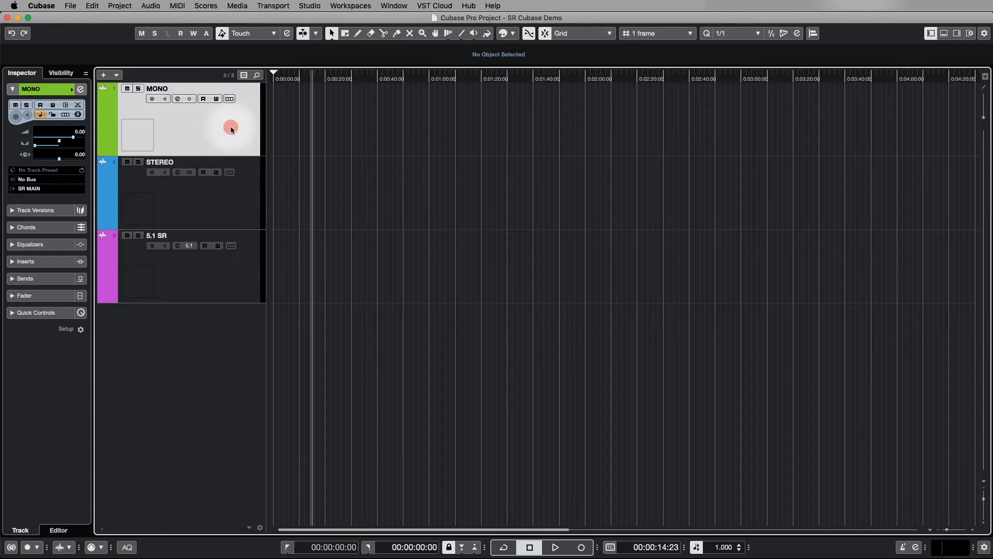
{"action": "left_click", "coordinate": [41, 189]}
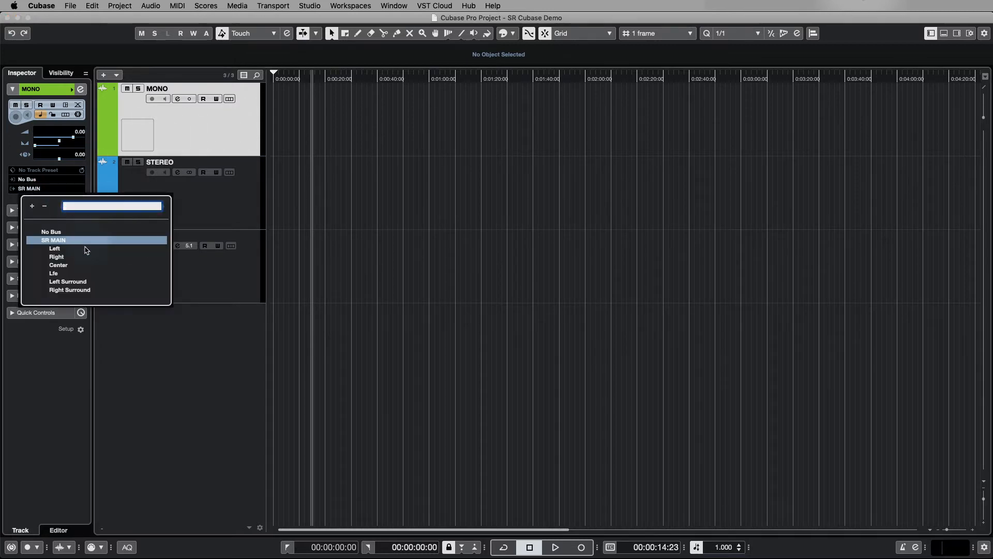
{"action": "left_click", "coordinate": [224, 209]}
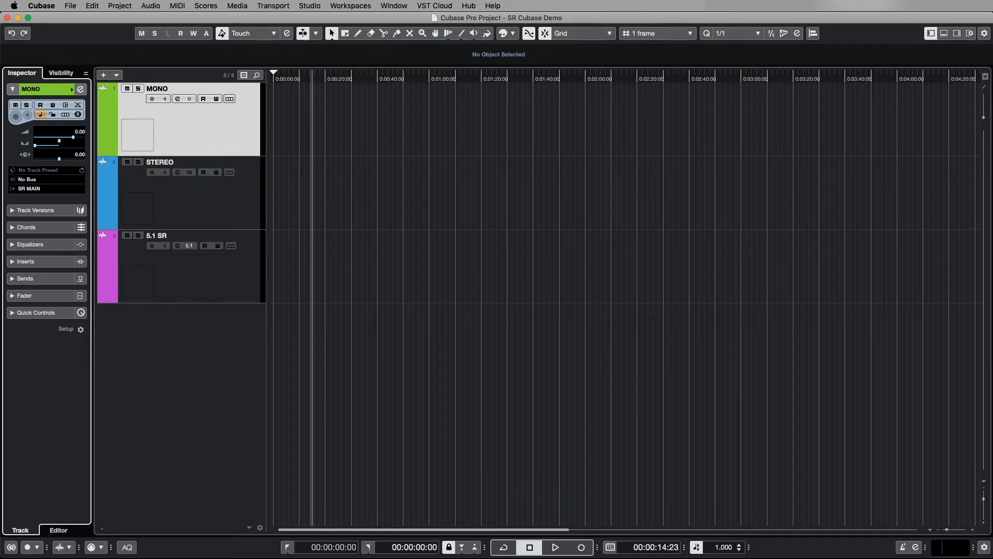
{"action": "left_click", "coordinate": [944, 33]}
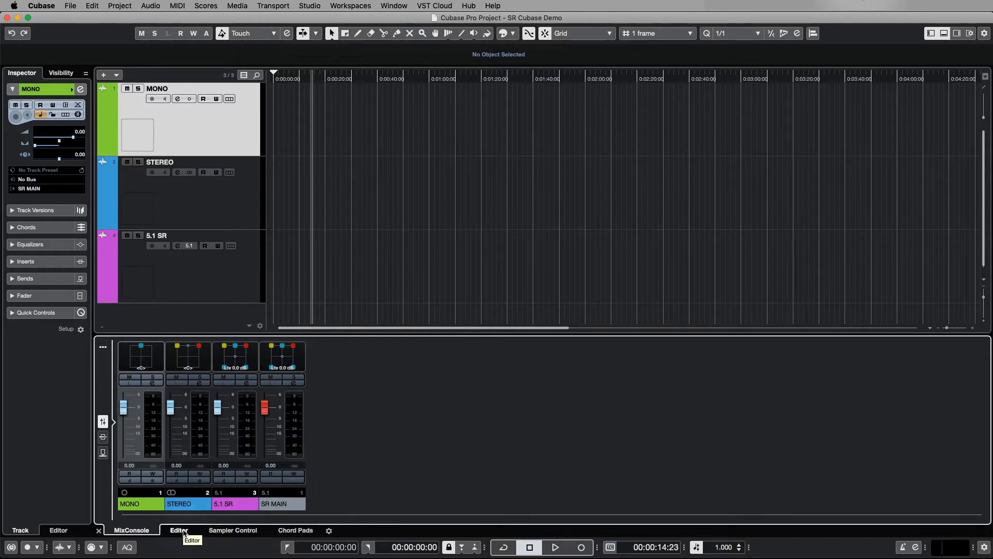
{"action": "left_click", "coordinate": [944, 34]}
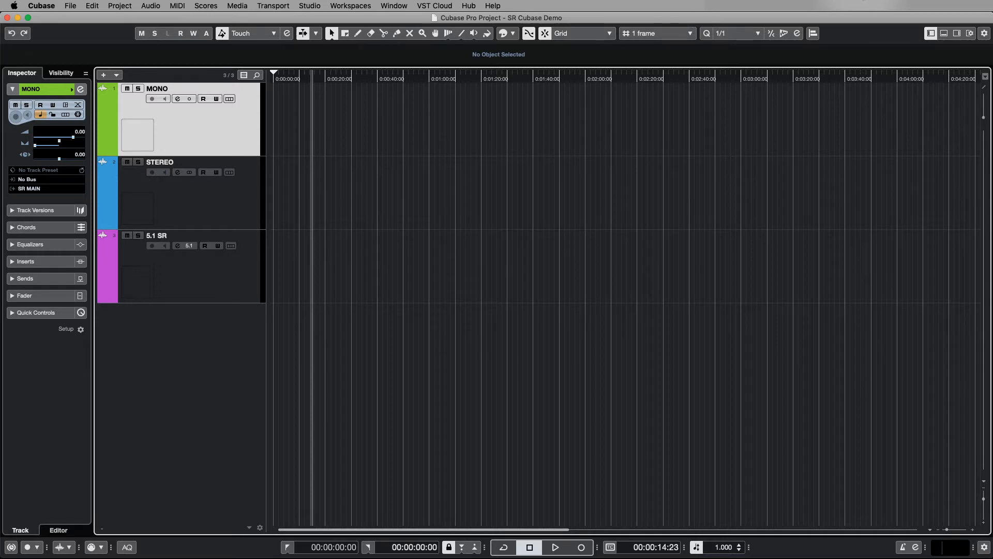
Import EP03 Piano onto the STEREO track and the cards-at-student-canteen surround ambience file onto 5.1 SR, copying files to the working directory
{"action": "key", "text": "super+Tab"}
{"action": "left_click_drag", "start_coordinate": [196, 105], "coordinate": [320, 194]}
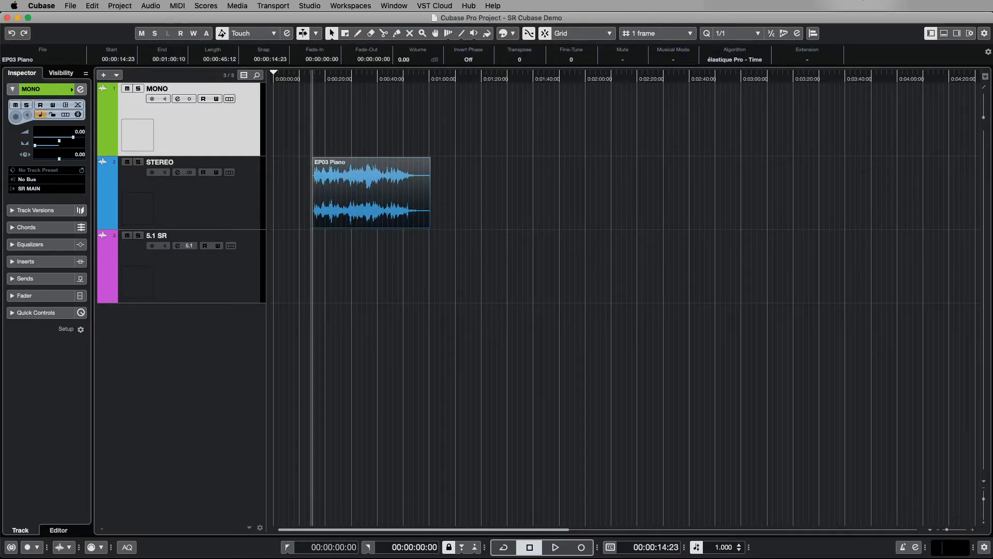
{"action": "left_click_drag", "start_coordinate": [992, 248], "coordinate": [434, 261]}
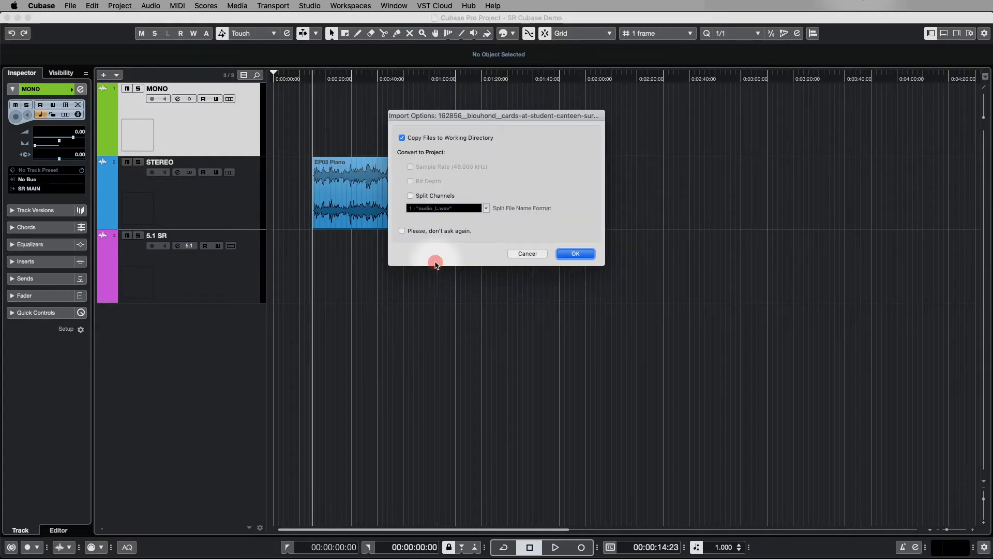
{"action": "left_click", "coordinate": [576, 253]}
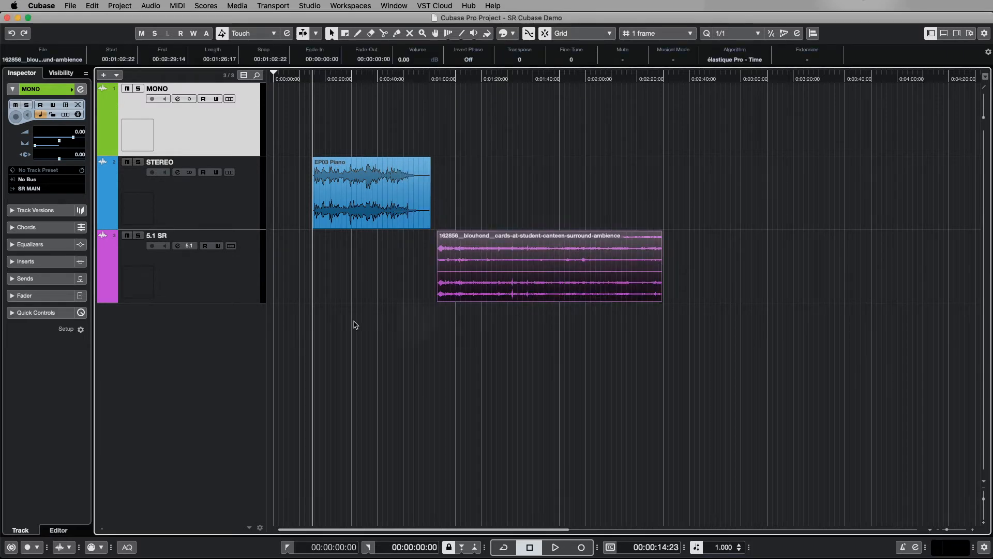
Temporarily enlarge the 5.1 SR track to inspect its channel waveforms, and place the project cursor past the surround clip at 00:02:37:21
{"action": "left_click_drag", "start_coordinate": [236, 300], "coordinate": [233, 415]}
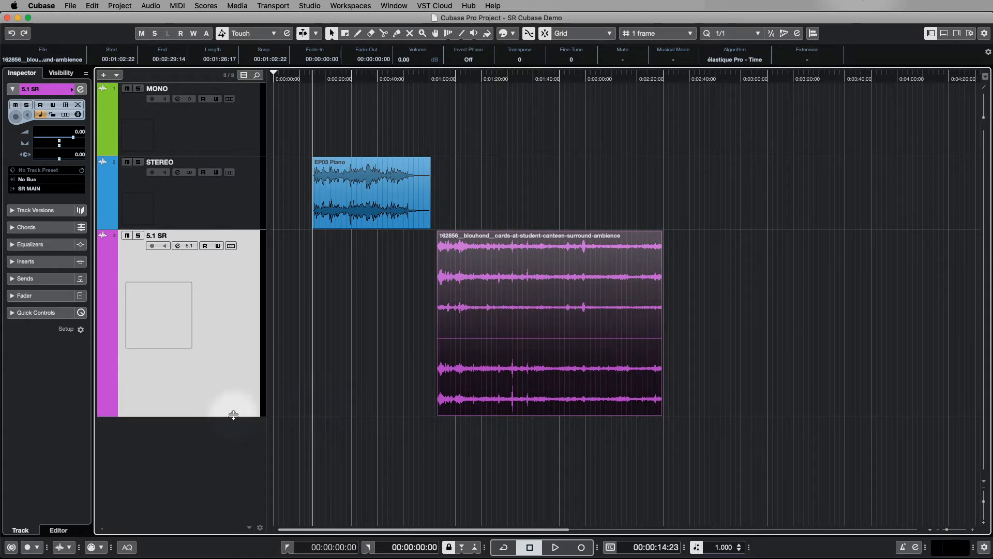
{"action": "left_click_drag", "start_coordinate": [233, 415], "coordinate": [230, 312]}
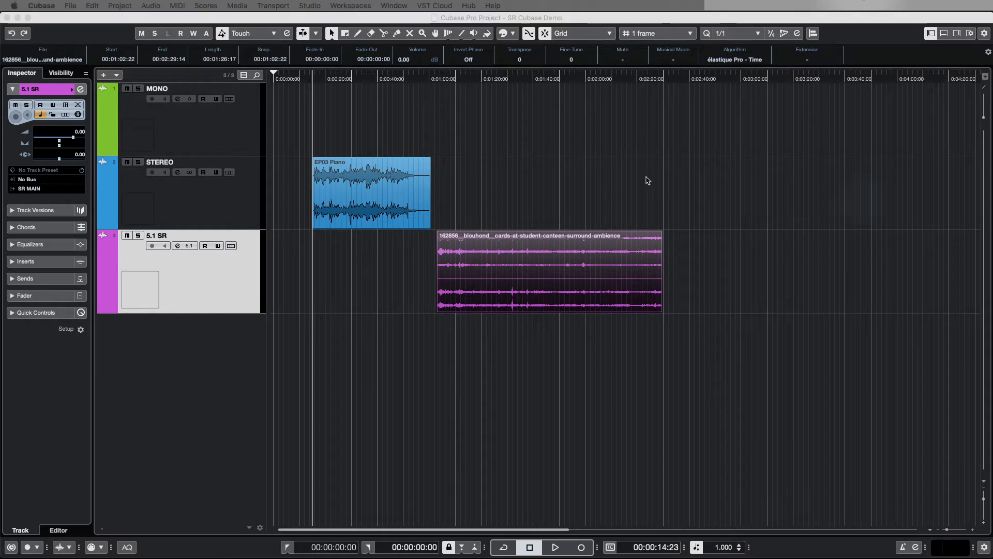
{"action": "left_click", "coordinate": [687, 80]}
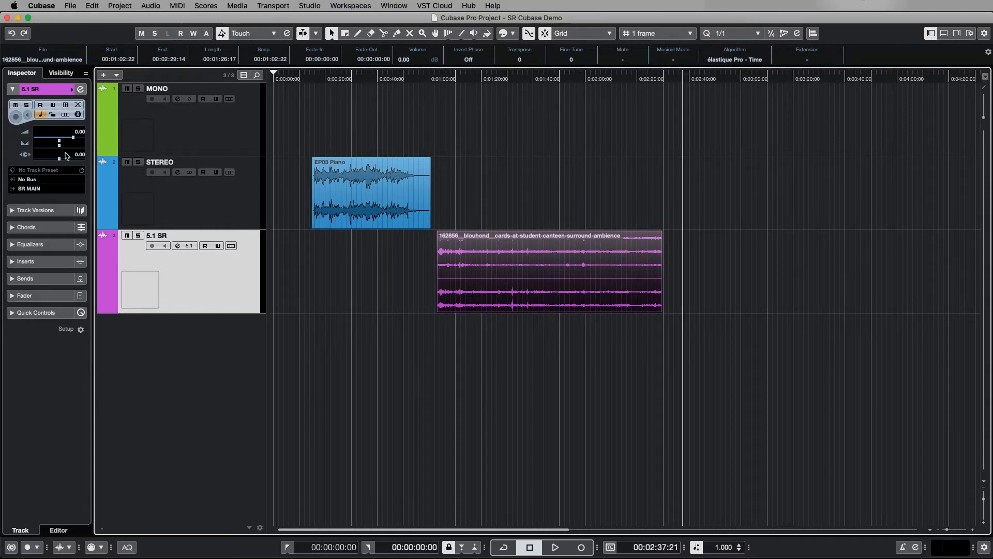
Add one input bus with a Mono configuration named ME66, and close the audio connections
{"action": "left_click", "coordinate": [160, 136]}
{"action": "key", "text": "F4"}
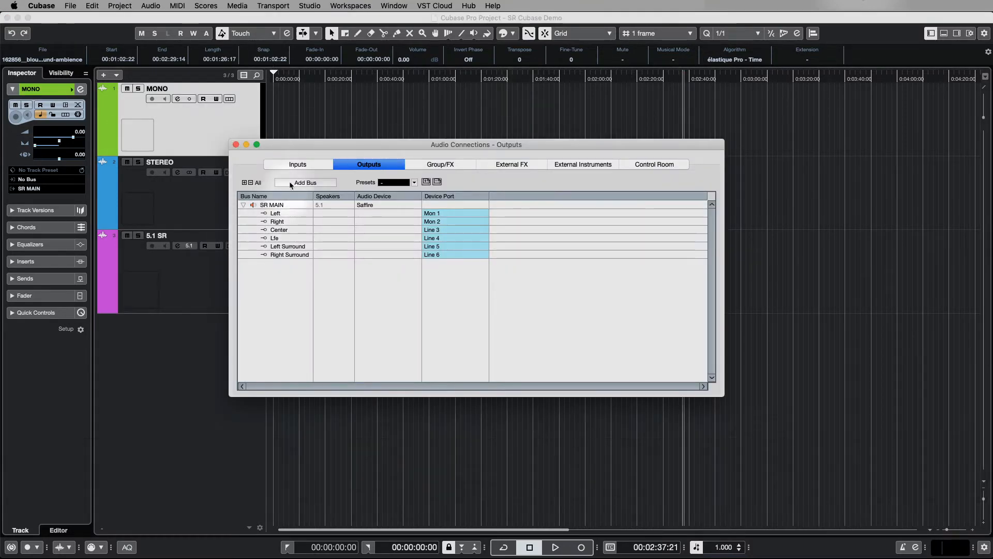
{"action": "left_click", "coordinate": [297, 164]}
{"action": "left_click", "coordinate": [306, 182]}
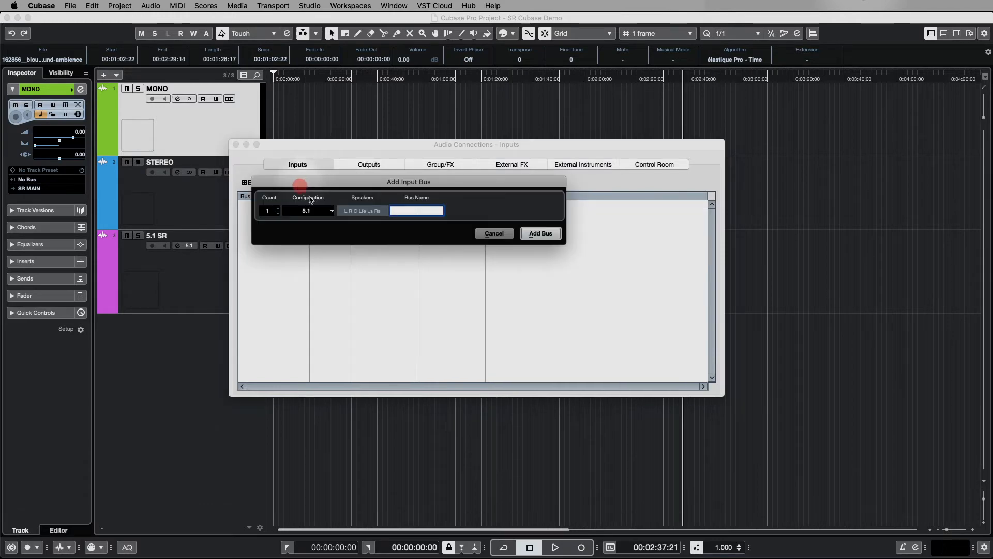
{"action": "left_click", "coordinate": [311, 210]}
{"action": "left_click", "coordinate": [305, 158]}
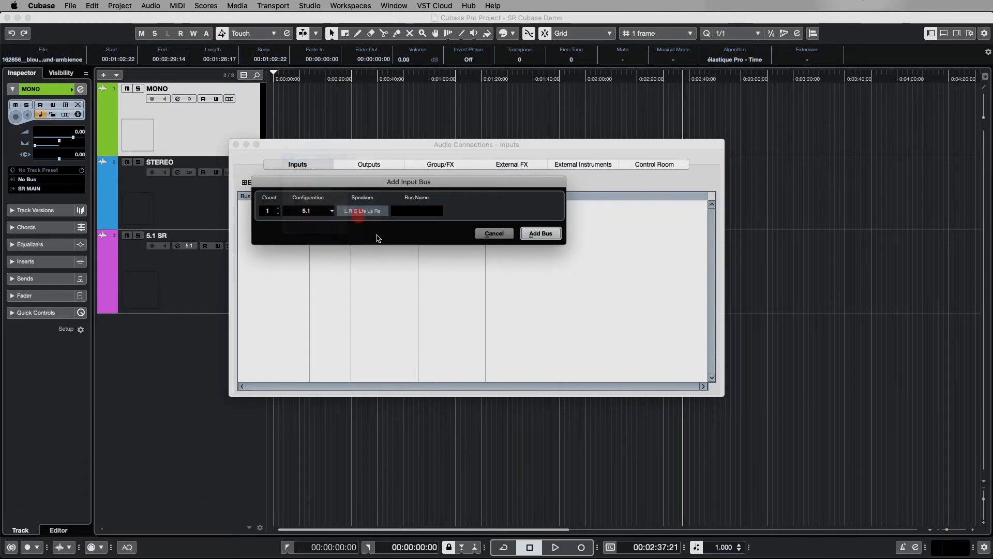
{"action": "left_click", "coordinate": [416, 210]}
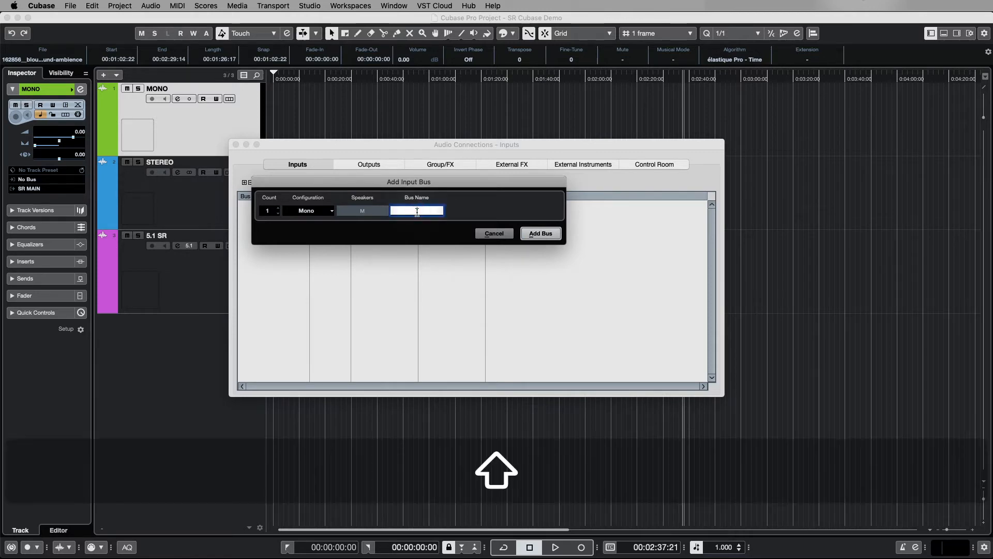
{"action": "type", "text": "ME66"}
{"action": "key", "text": "Return"}
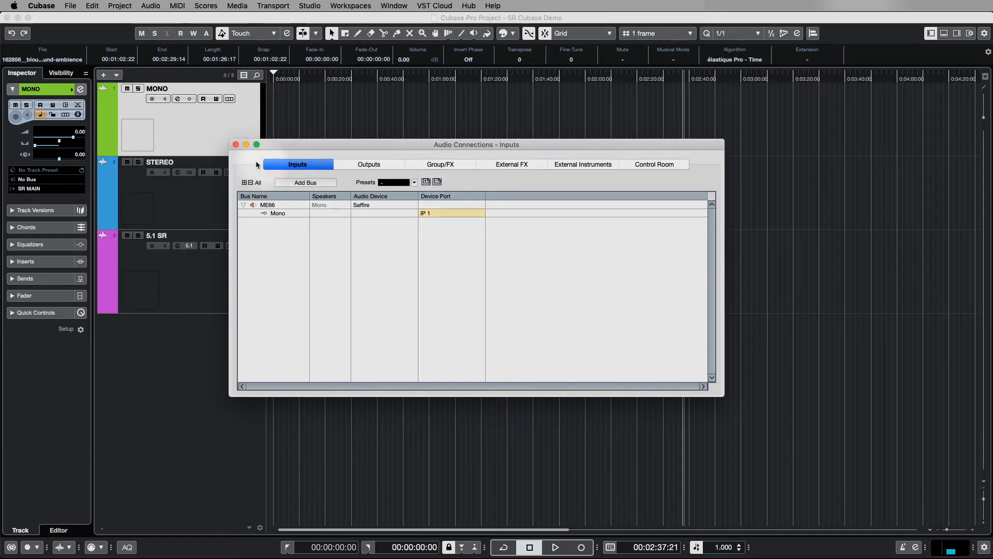
{"action": "left_click", "coordinate": [235, 145]}
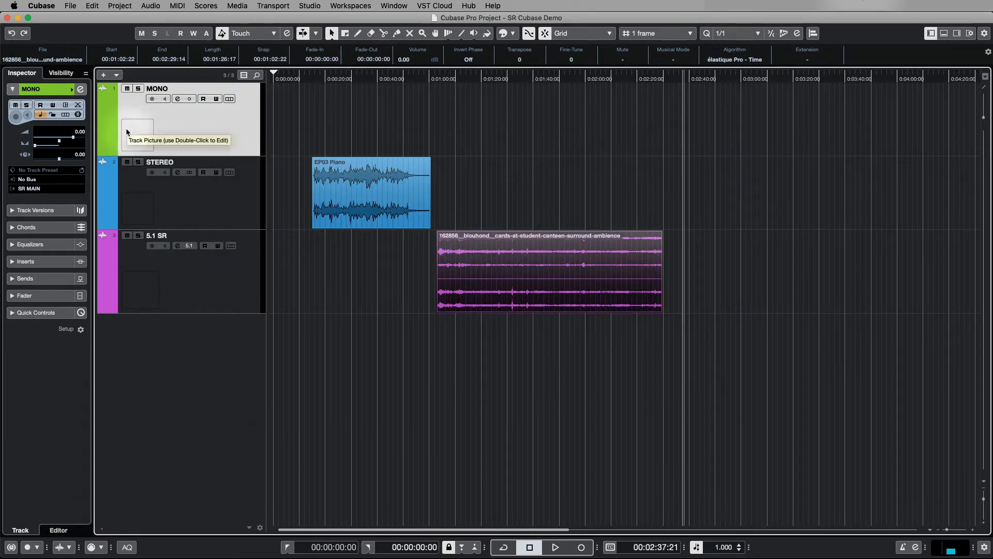
Set the MONO track's input routing to the ME66 bus
{"action": "left_click", "coordinate": [43, 180]}
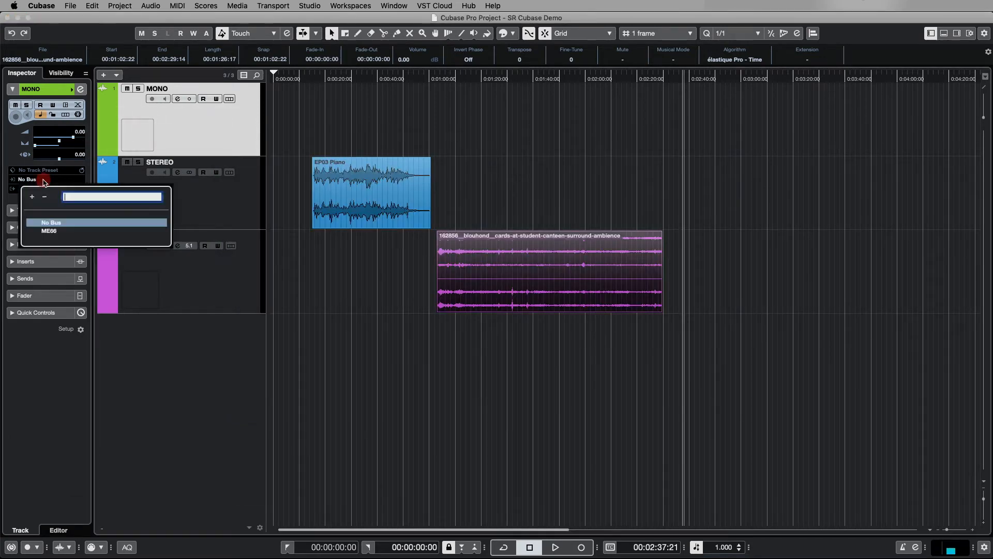
{"action": "left_click", "coordinate": [63, 231]}
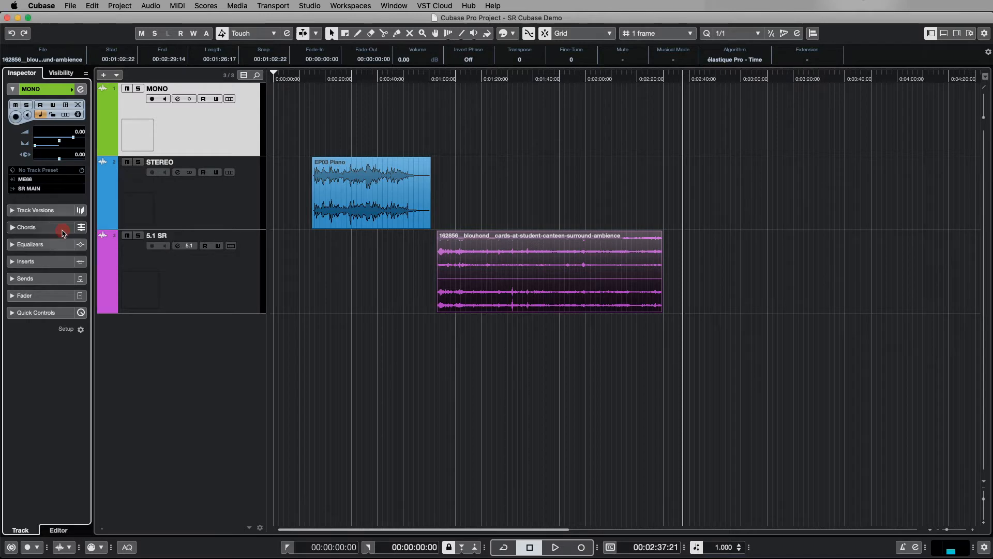
Record-enable the MONO track, and check its incoming signal by briefly using input monitoring and the MixConsole meters
{"action": "left_click", "coordinate": [692, 78]}
{"action": "left_click", "coordinate": [152, 99]}
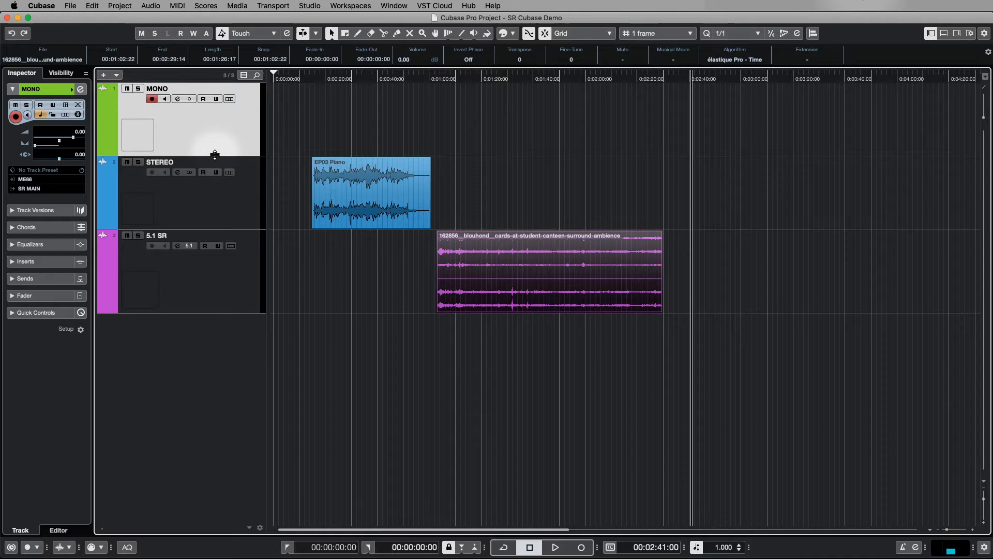
{"action": "left_click", "coordinate": [165, 99]}
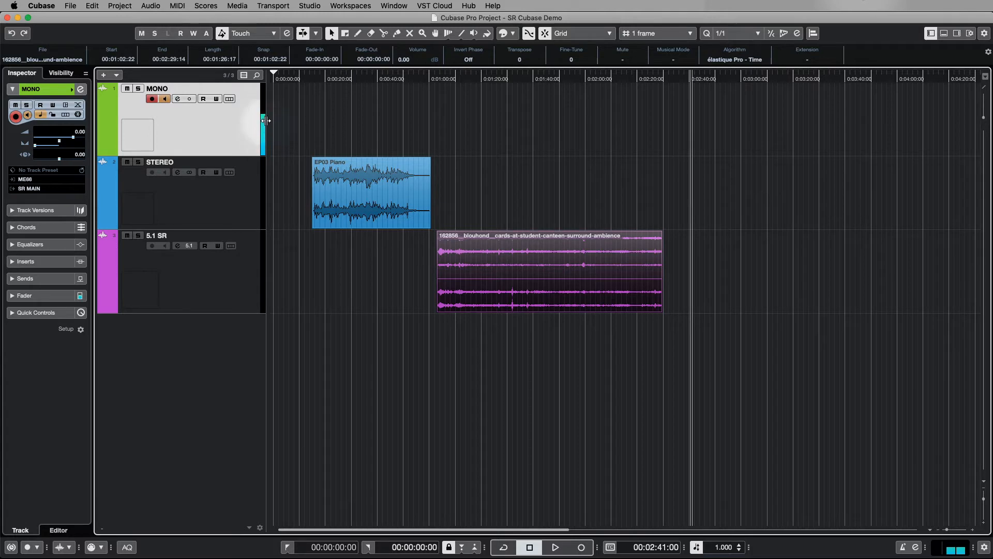
{"action": "left_click", "coordinate": [165, 100]}
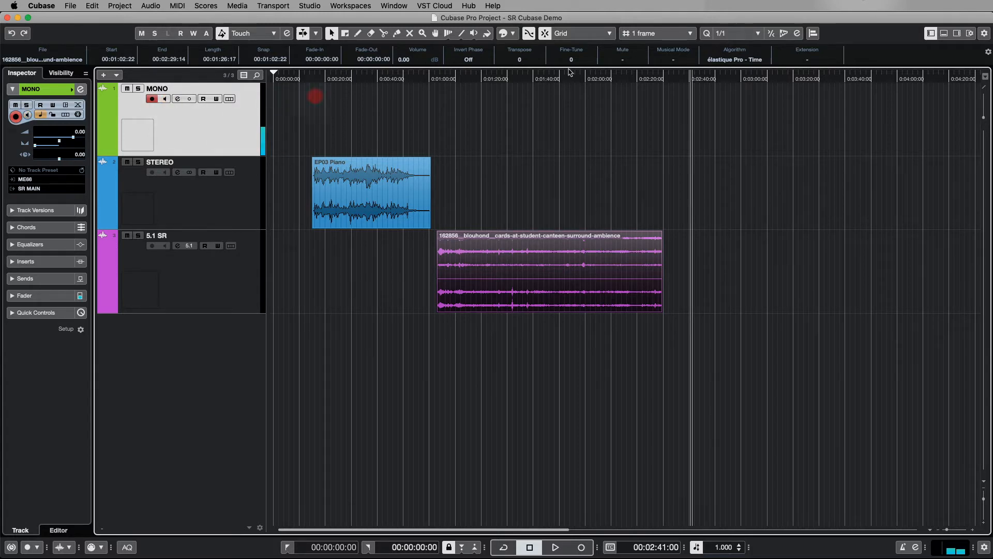
{"action": "left_click", "coordinate": [944, 34]}
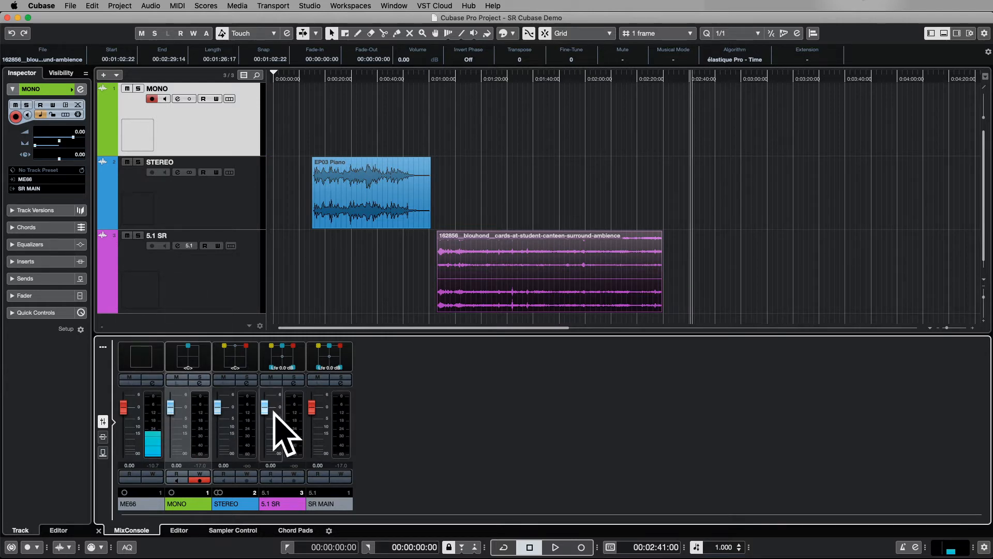
{"action": "left_click", "coordinate": [945, 33]}
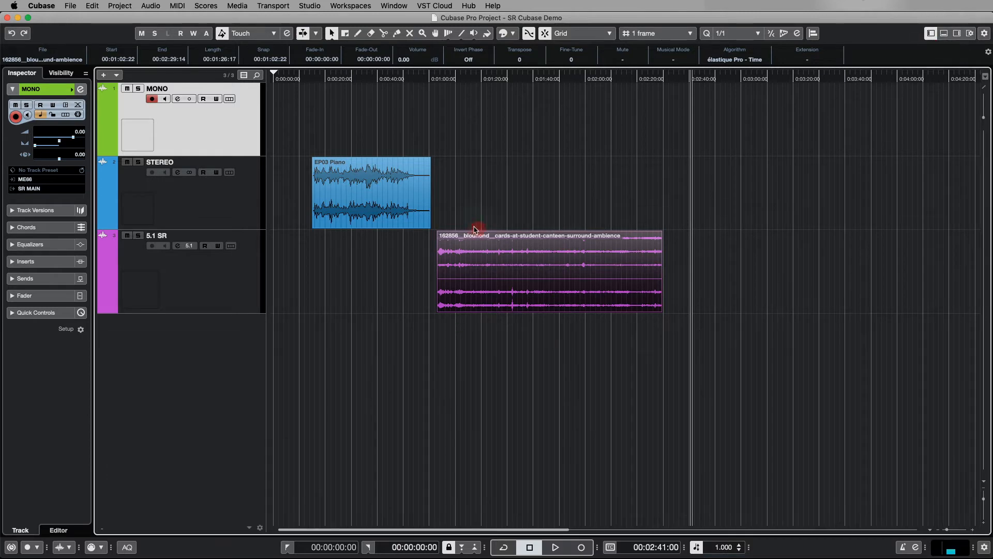
Record a short microphone take on the MONO track starting at 00:02:39:11
{"action": "left_click", "coordinate": [688, 78]}
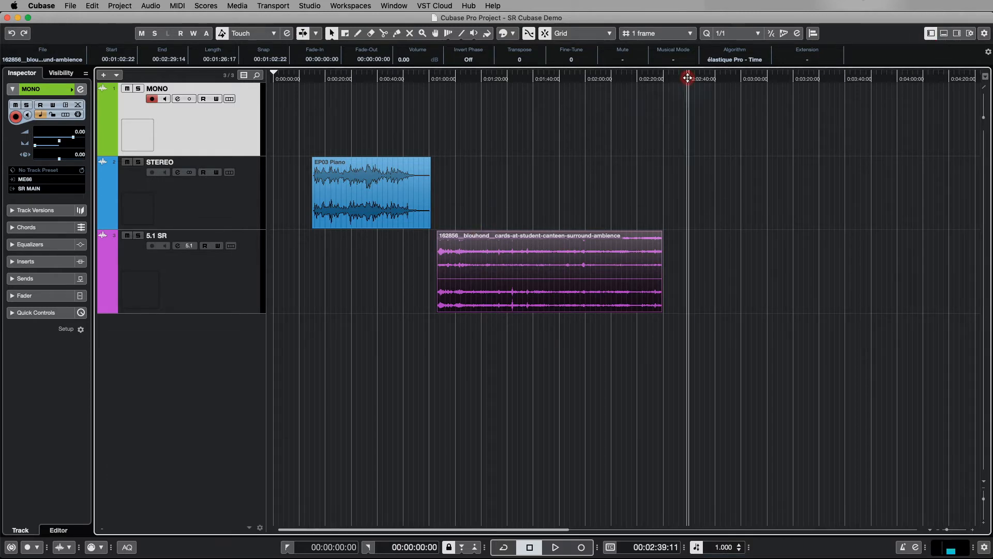
{"action": "key", "text": "KP_Multiply"}
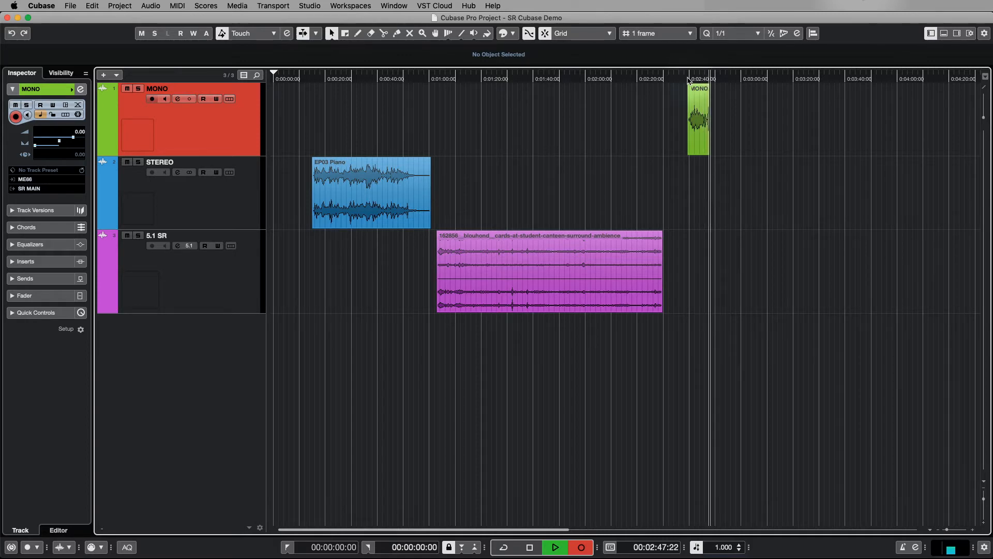
{"action": "key", "text": "space"}
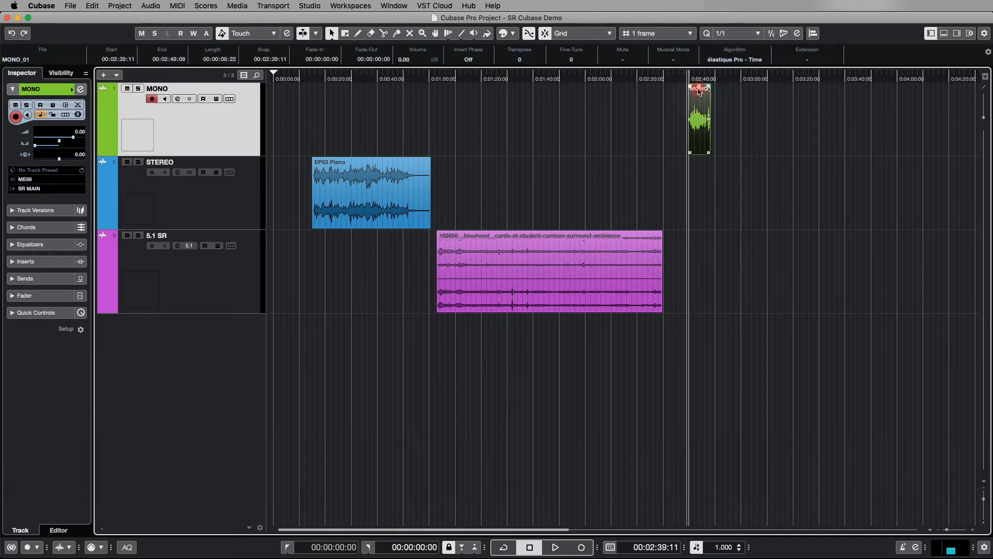
Set the recorded MONO clip's volume to 3.75 dB and move the clip ahead of the piano, starting at 00:00:05:14
{"action": "left_click_drag", "start_coordinate": [699, 87], "coordinate": [693, 44]}
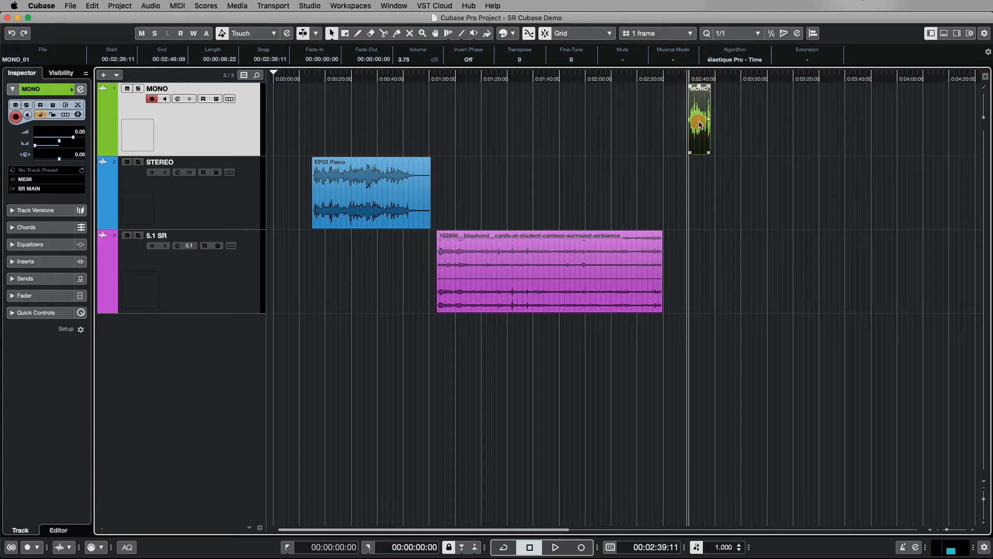
{"action": "left_click_drag", "start_coordinate": [691, 123], "coordinate": [293, 127]}
{"action": "left_click_drag", "start_coordinate": [291, 74], "coordinate": [290, 173]}
{"action": "left_click_drag", "start_coordinate": [363, 134], "coordinate": [361, 135]}
Audition the MONO clip, trim its start to 00:00:06:09, and apply a 4-frame fade-in and an 8-frame fade-out
{"action": "key", "text": "space"}
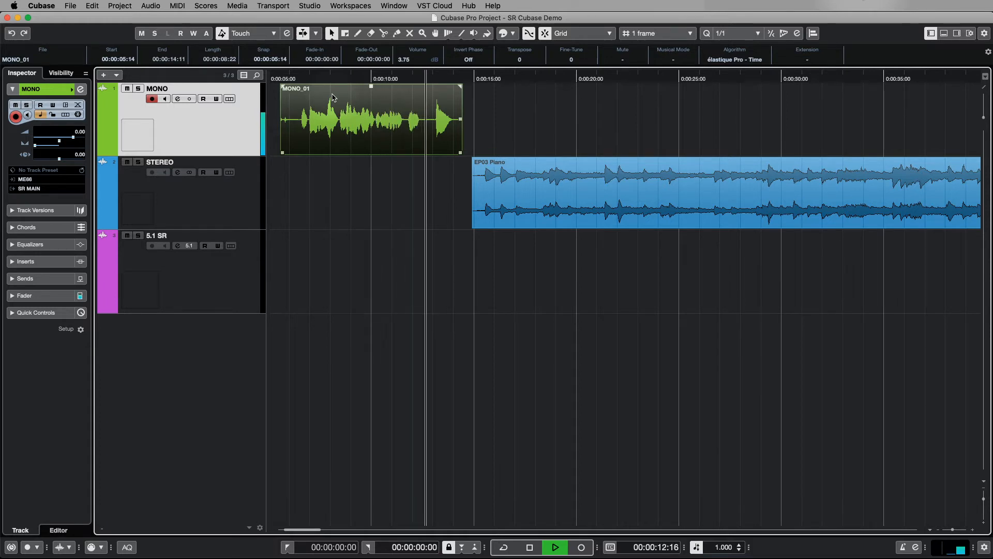
{"action": "key", "text": "space"}
{"action": "left_click_drag", "start_coordinate": [460, 86], "coordinate": [455, 86]}
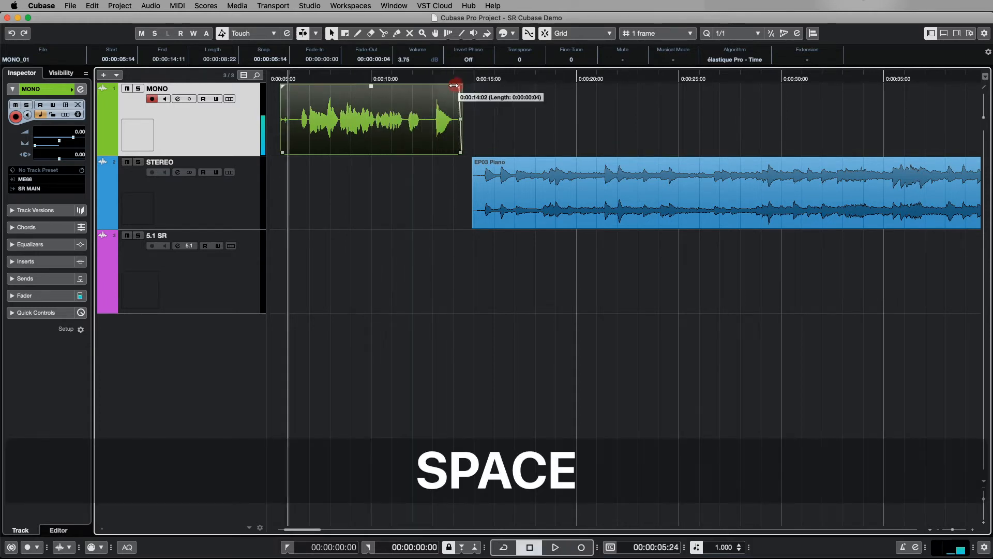
{"action": "left_click_drag", "start_coordinate": [283, 152], "coordinate": [300, 152]}
{"action": "left_click_drag", "start_coordinate": [301, 86], "coordinate": [304, 86]}
Place the project cursor at 00:00:15:05 near the piano clip's start, and examine the 5.1 mix setup in Saffire MixControl
{"action": "scroll", "coordinate": [500, 123], "scroll_direction": "down", "scroll_amount": 5}
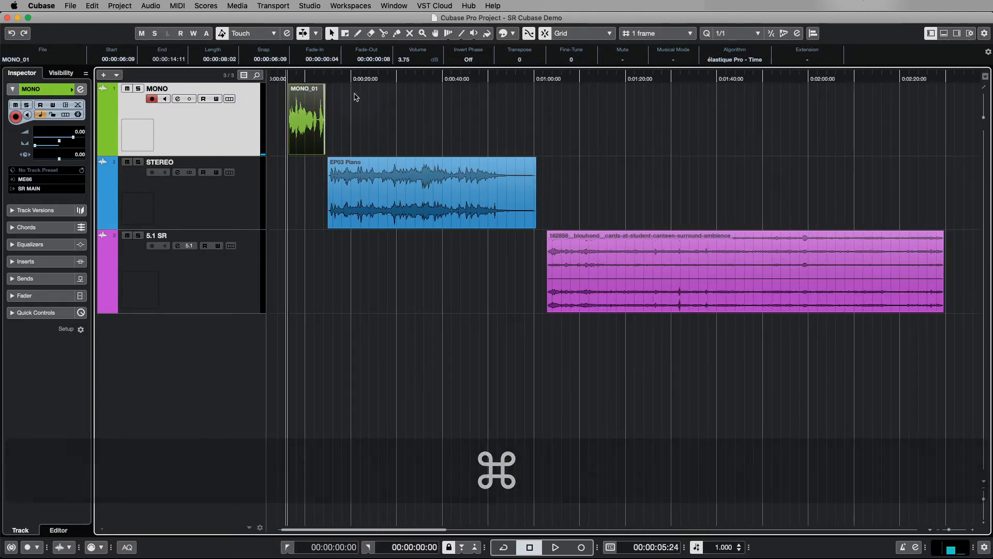
{"action": "scroll", "coordinate": [326, 90], "scroll_direction": "up", "scroll_amount": 5}
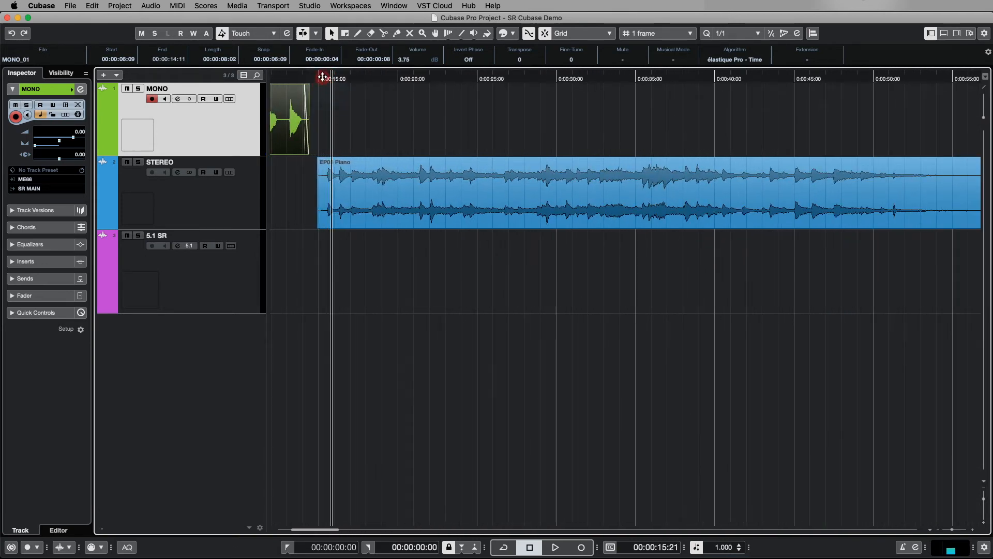
{"action": "left_click", "coordinate": [322, 77]}
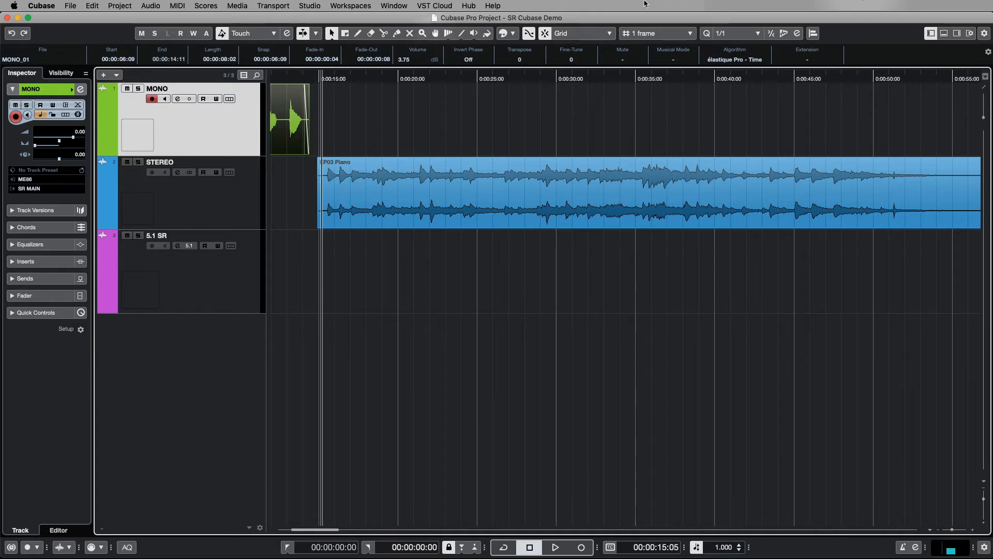
{"action": "left_click_drag", "start_coordinate": [992, 47], "coordinate": [468, 137]}
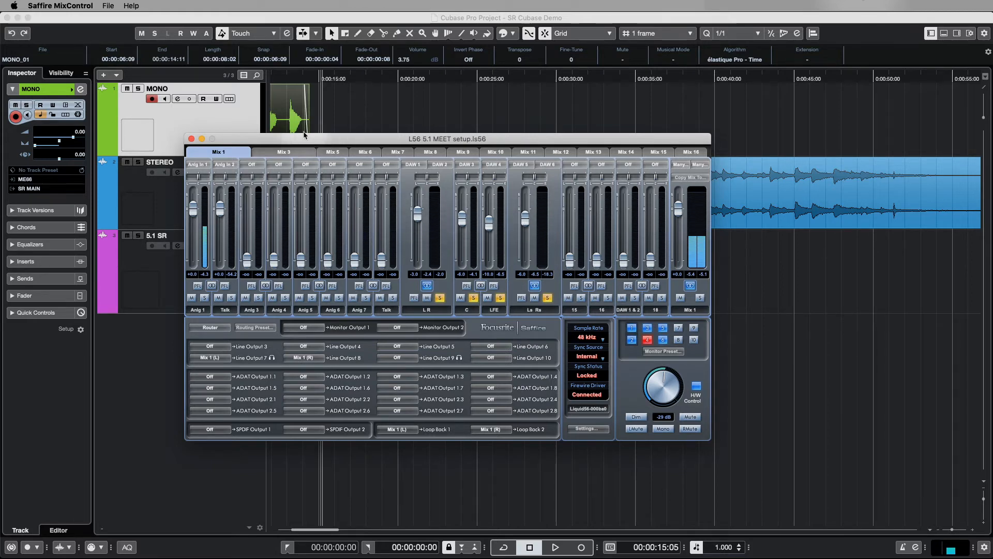
{"action": "left_click_drag", "start_coordinate": [304, 138], "coordinate": [992, 31]}
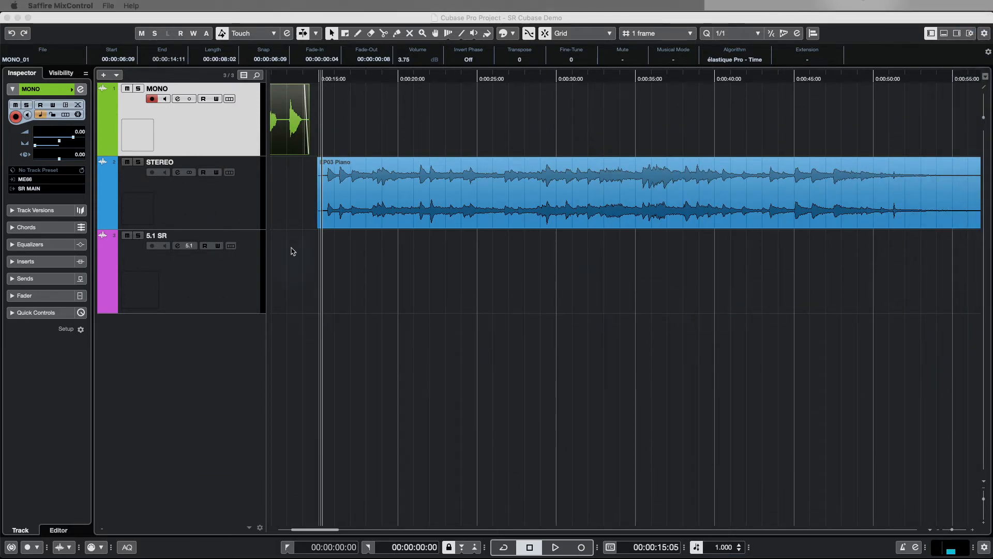
Play the opening of the EP03 Piano clip with no clip selected, and stop playback
{"action": "key", "text": "space"}
{"action": "left_click", "coordinate": [325, 253]}
{"action": "key", "text": "space"}
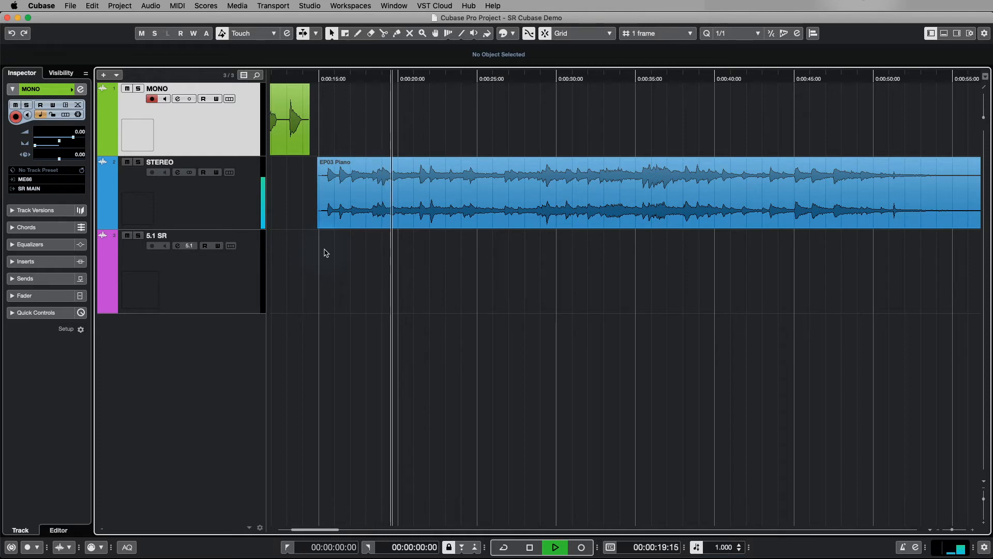
{"action": "key", "text": "space"}
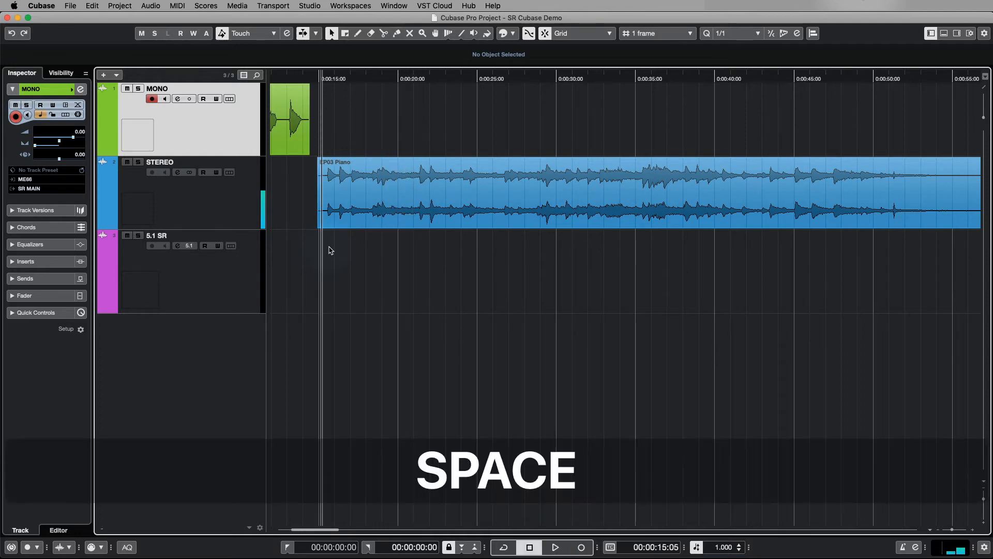
Play the surround ambience clip on 5.1 SR from 00:01:07:12, and stop playback
{"action": "scroll", "coordinate": [330, 247], "scroll_direction": "down", "scroll_amount": 8}
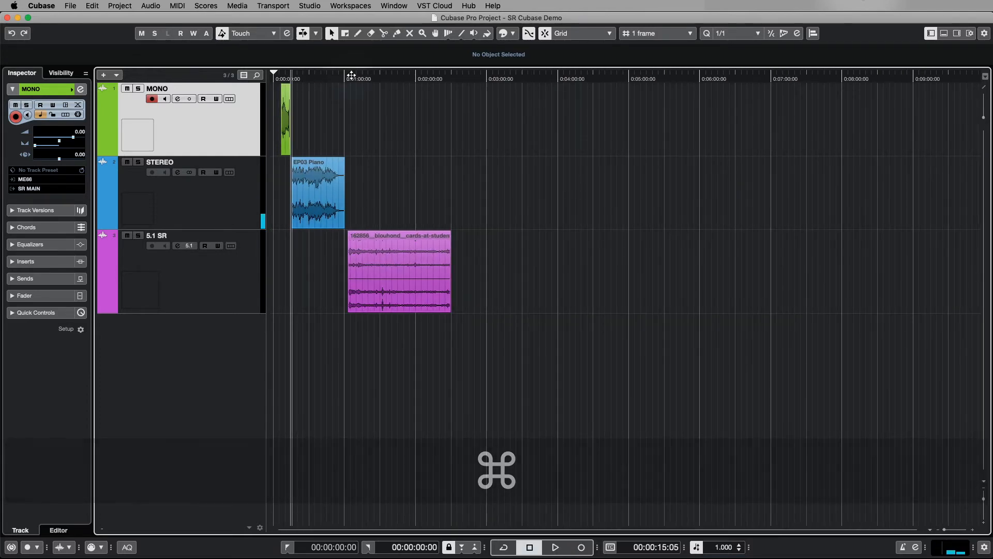
{"action": "left_click_drag", "start_coordinate": [348, 78], "coordinate": [357, 156]}
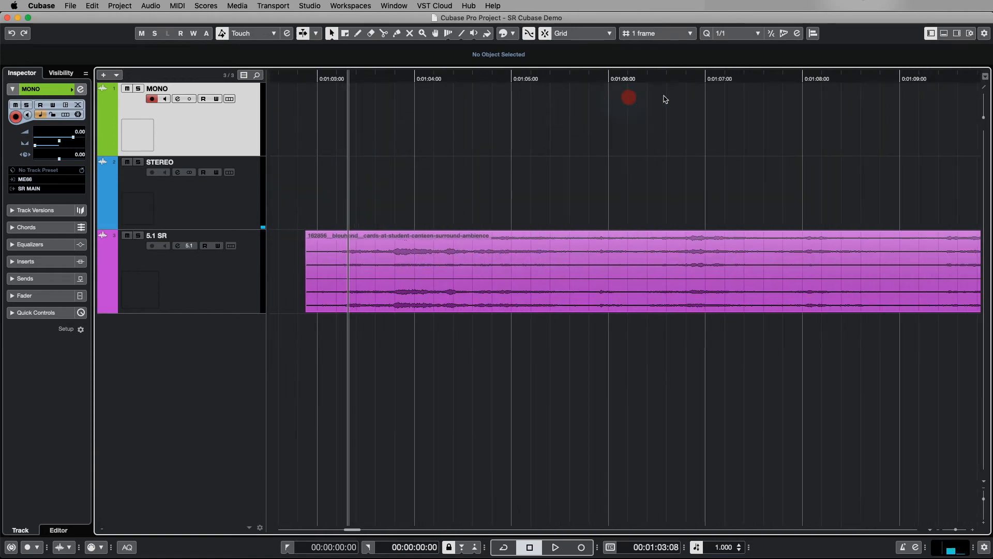
{"action": "left_click", "coordinate": [751, 79]}
{"action": "key", "text": "space"}
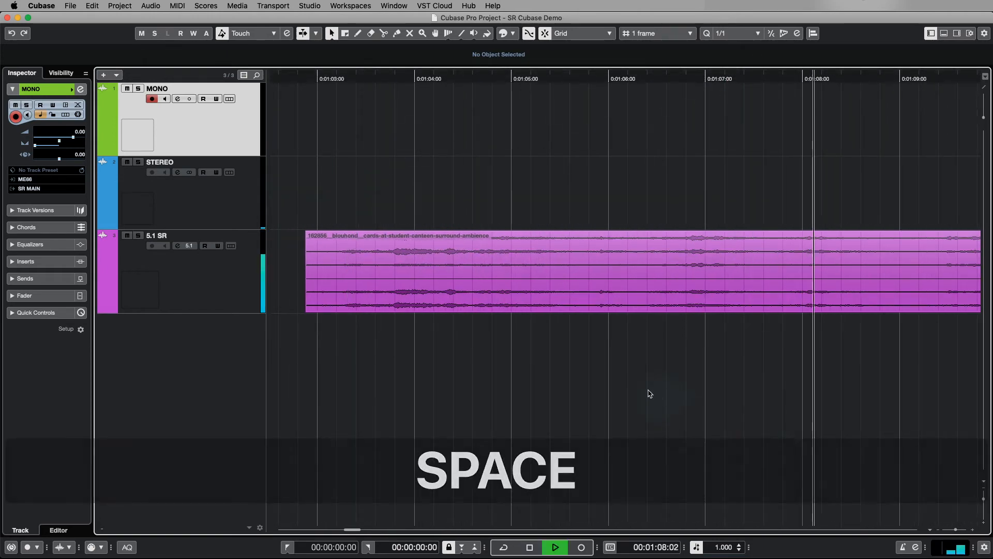
{"action": "scroll", "coordinate": [506, 389], "scroll_direction": "down", "scroll_amount": 6}
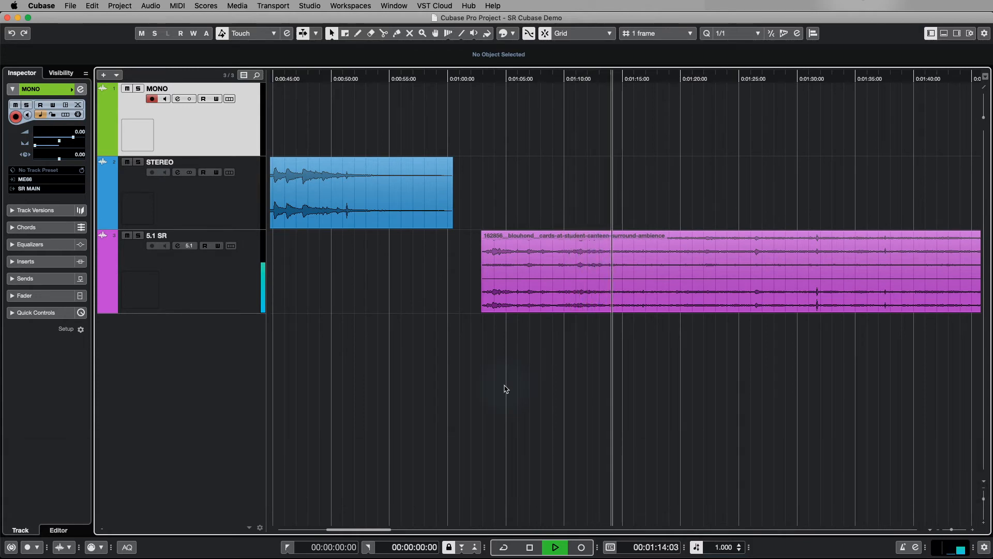
{"action": "key", "text": "space"}
{"action": "scroll", "coordinate": [492, 291], "scroll_direction": "down", "scroll_amount": 6}
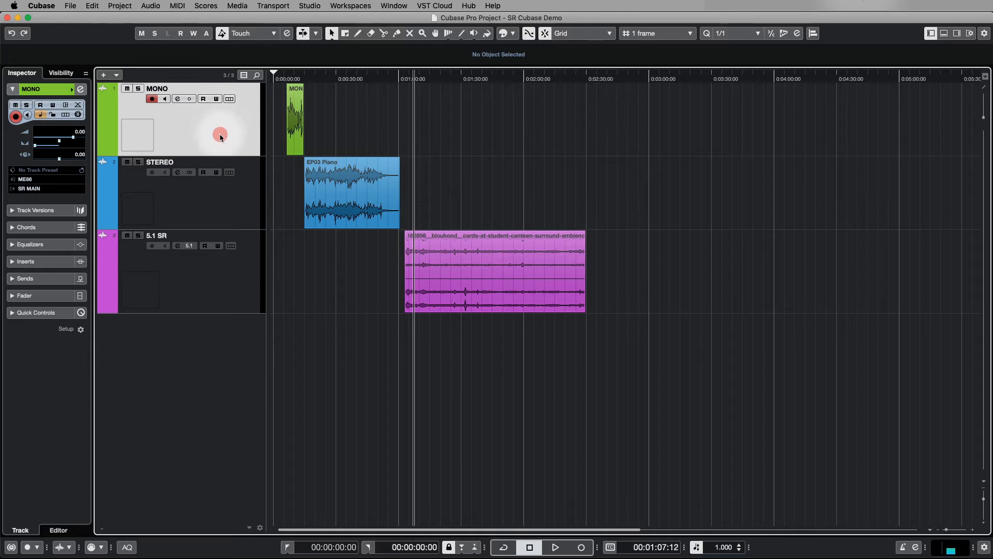
Solo the MONO track with recording disarmed, and set up cycle playback over the MONO_01 clip's range
{"action": "left_click", "coordinate": [138, 88]}
{"action": "left_click", "coordinate": [150, 100]}
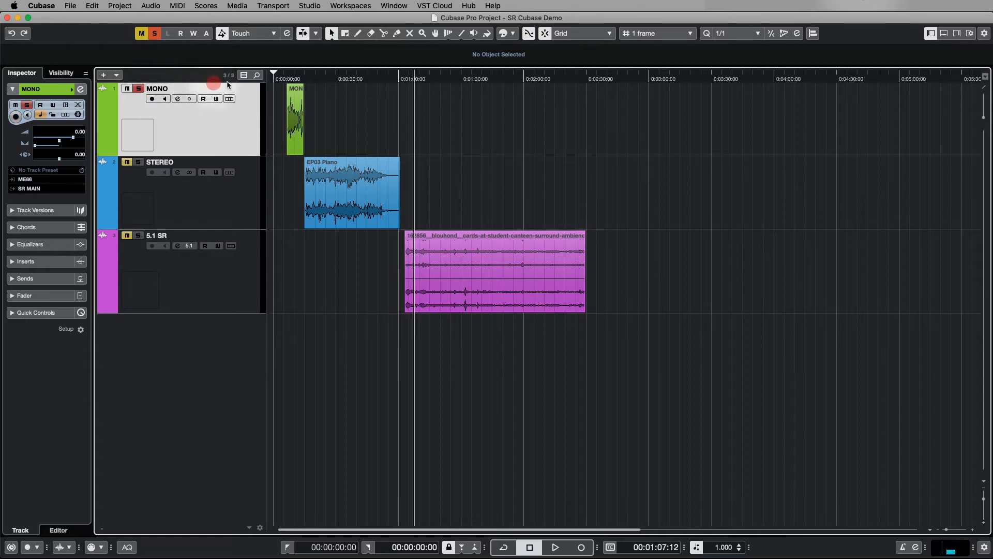
{"action": "left_click_drag", "start_coordinate": [284, 77], "coordinate": [284, 204]}
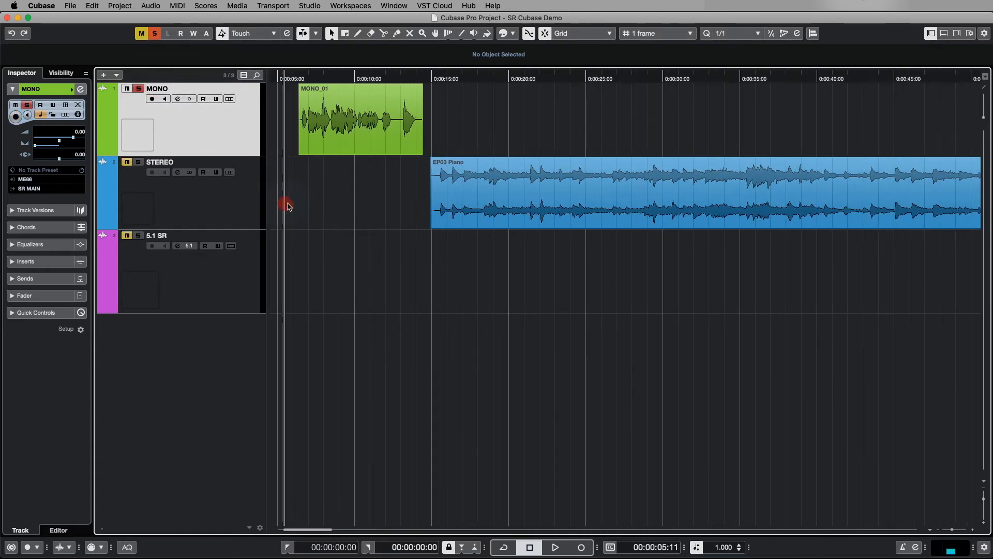
{"action": "left_click", "coordinate": [360, 132]}
{"action": "key", "text": "p"}
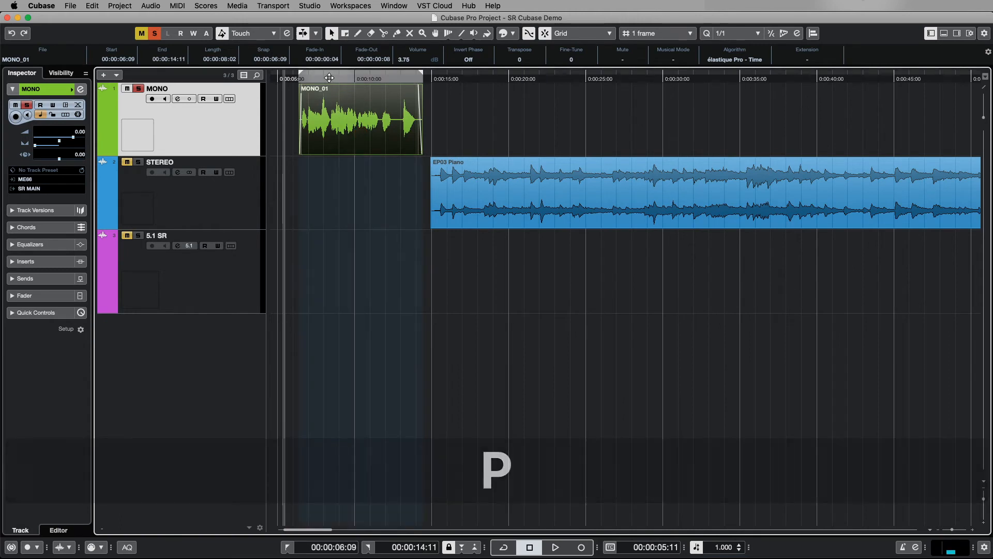
{"action": "left_click", "coordinate": [504, 547]}
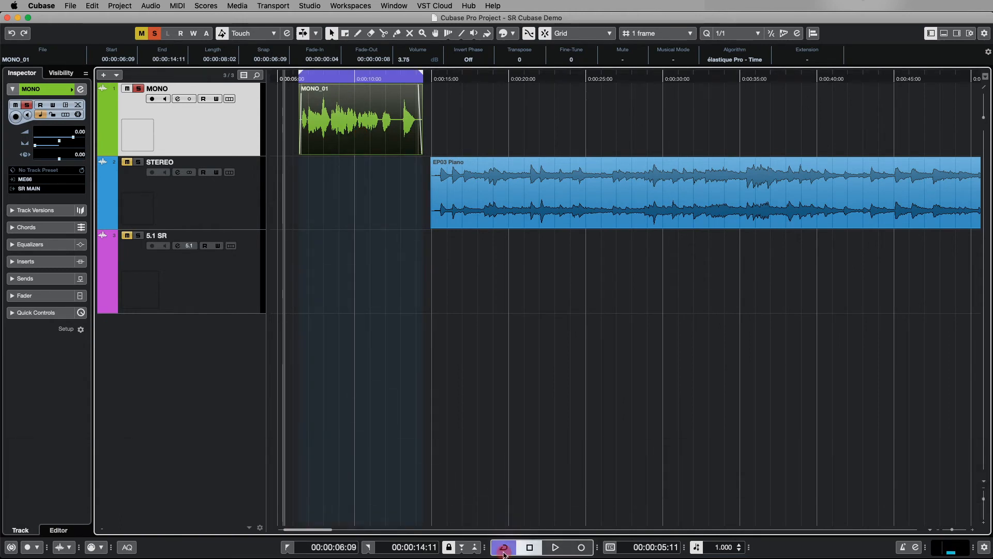
Show the MONO track's fader section in the Inspector, and view its surround panner in the VST MultiPanner window before closing it
{"action": "left_click", "coordinate": [195, 129]}
{"action": "left_click", "coordinate": [29, 312]}
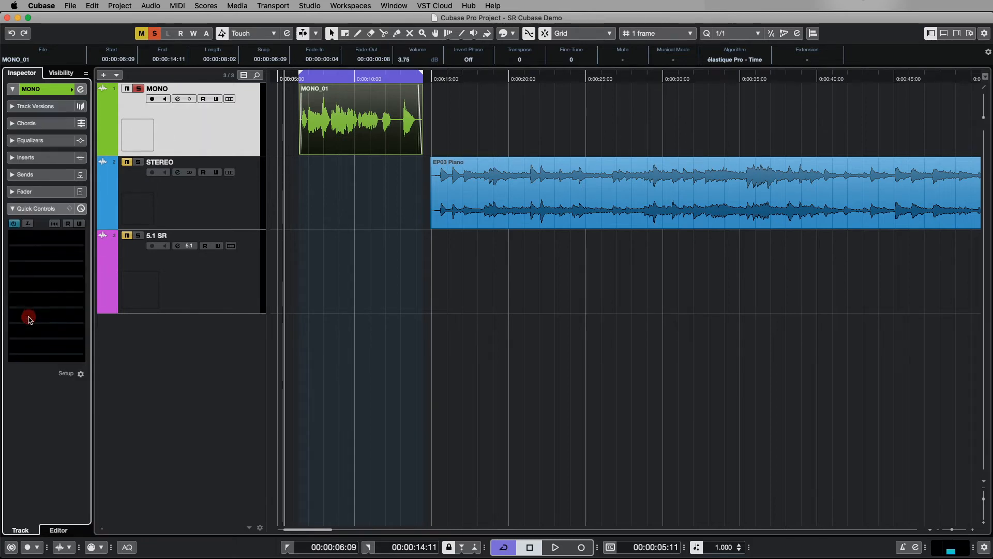
{"action": "left_click", "coordinate": [25, 190]}
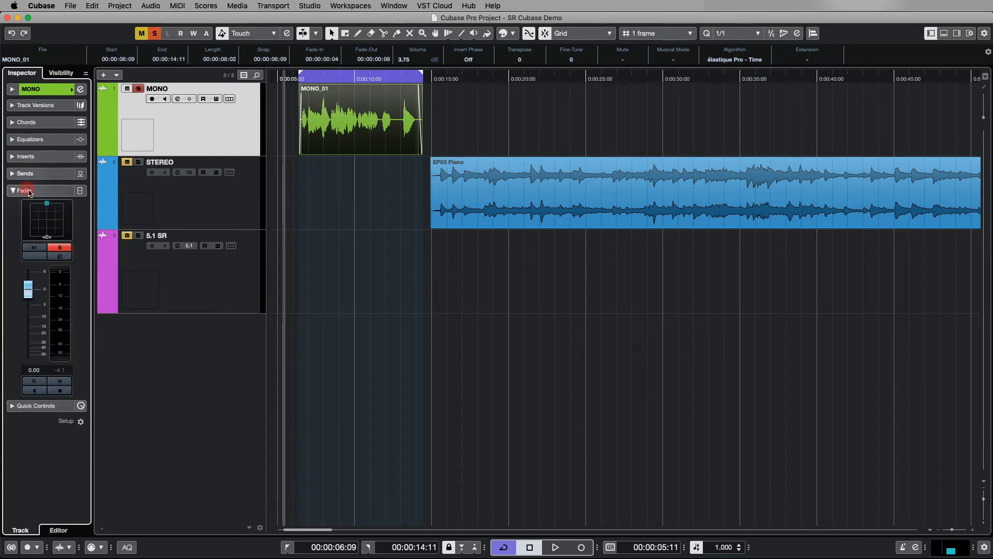
{"action": "double_click", "coordinate": [47, 220]}
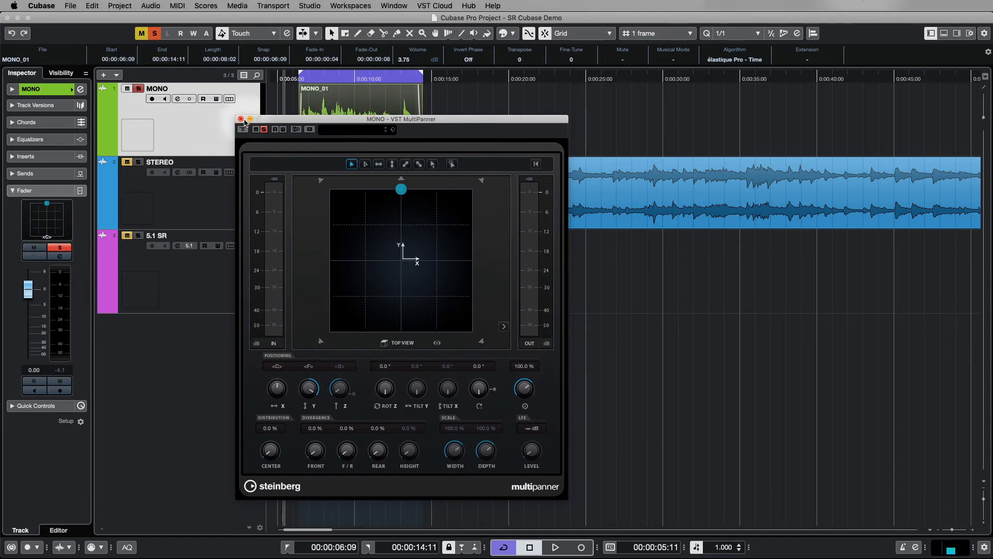
{"action": "left_click", "coordinate": [242, 120]}
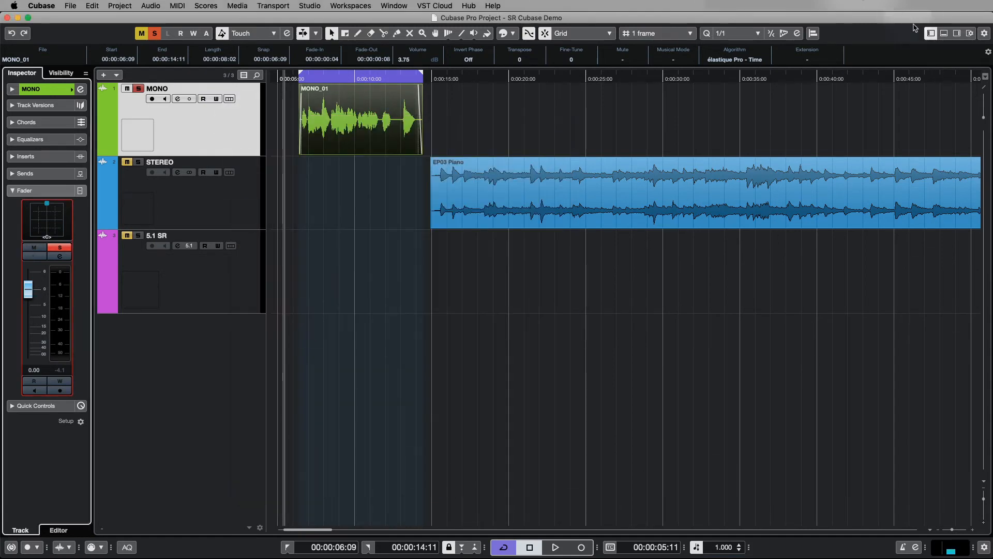
Pan the MONO channel to R5 in the MixConsole, and check the position in its VST MultiPanner window before closing it
{"action": "left_click", "coordinate": [944, 33]}
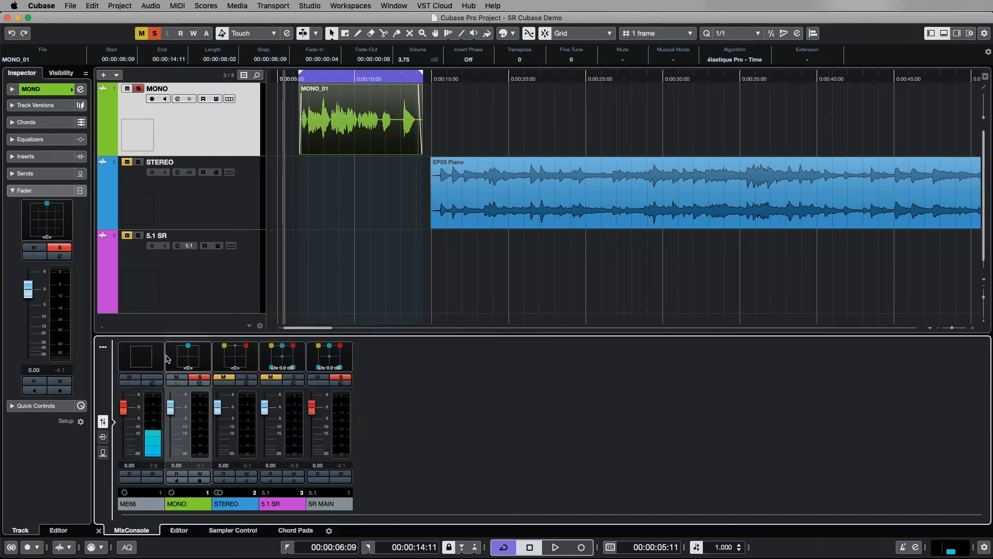
{"action": "mouse_move", "coordinate": [189, 350]}
{"action": "left_mouse_down"}
{"action": "mouse_move", "coordinate": [177, 346]}
{"action": "mouse_move", "coordinate": [189, 337]}
{"action": "left_mouse_up"}
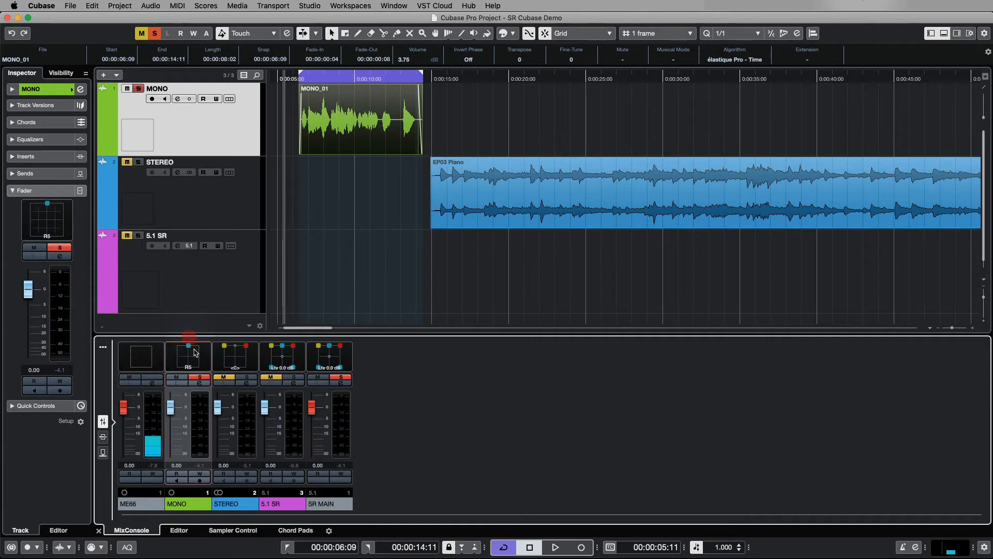
{"action": "double_click", "coordinate": [193, 351]}
{"action": "left_click", "coordinate": [387, 199]}
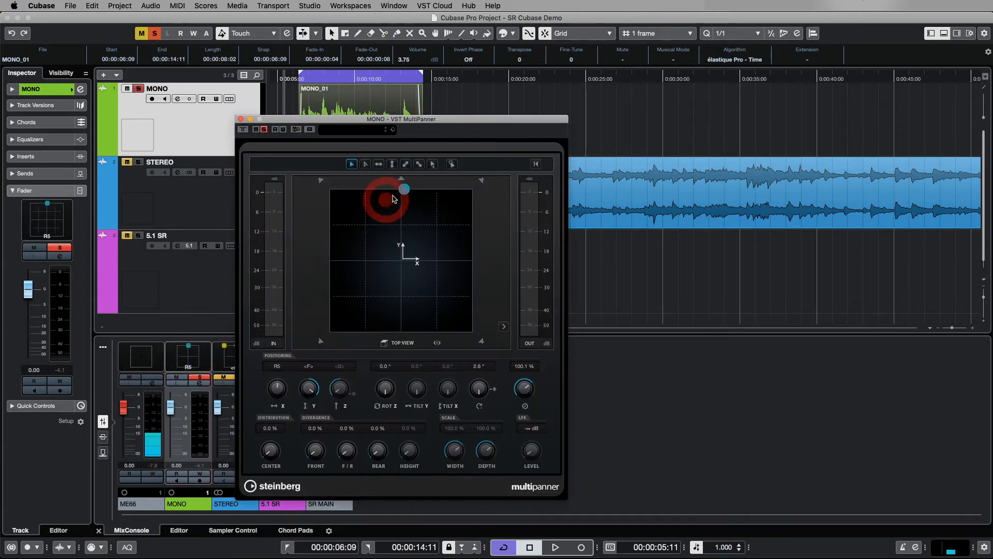
{"action": "left_click", "coordinate": [241, 119]}
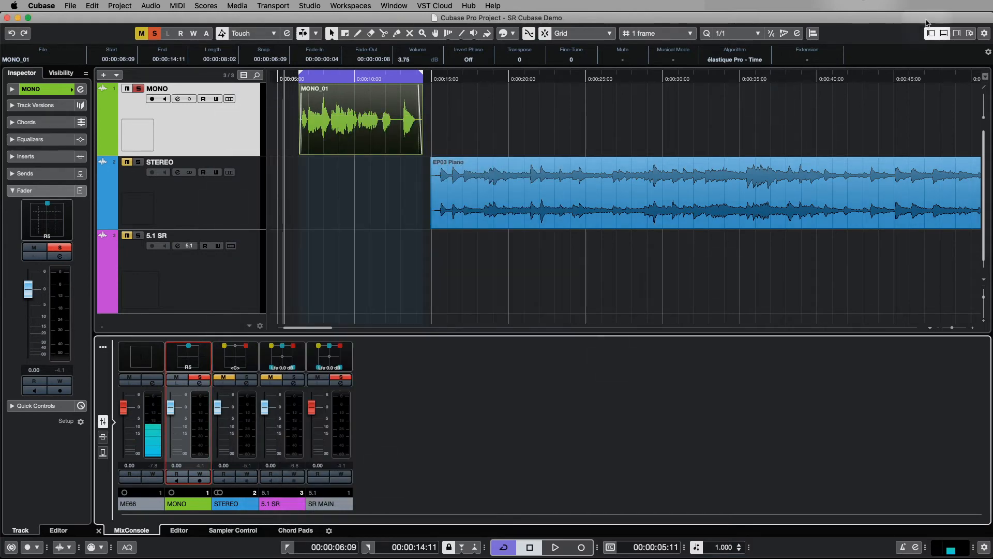
Hide the MixConsole below the project, and open the MONO track's Channel Settings window, placing it below the MONO clip
{"action": "left_click", "coordinate": [944, 33]}
{"action": "left_click", "coordinate": [288, 191]}
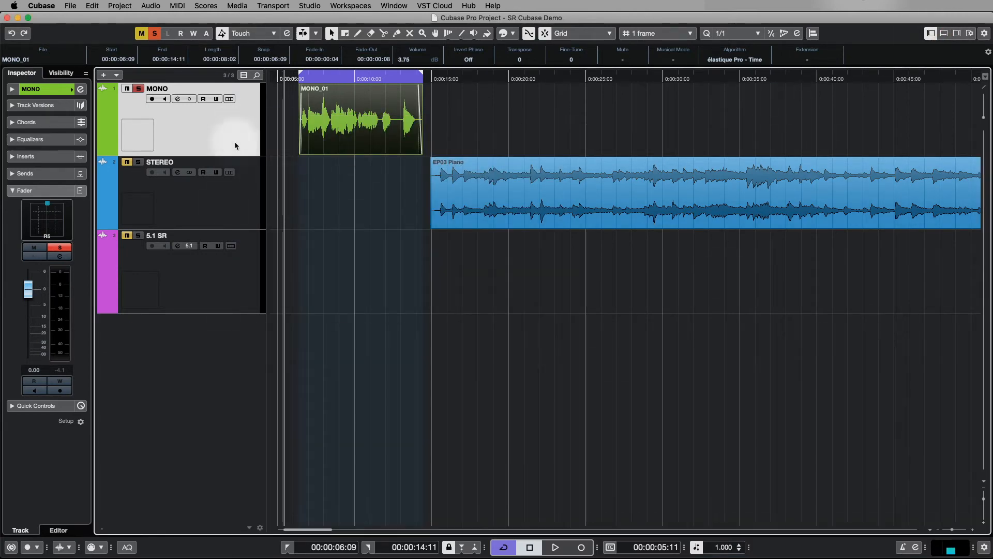
{"action": "left_click", "coordinate": [178, 99]}
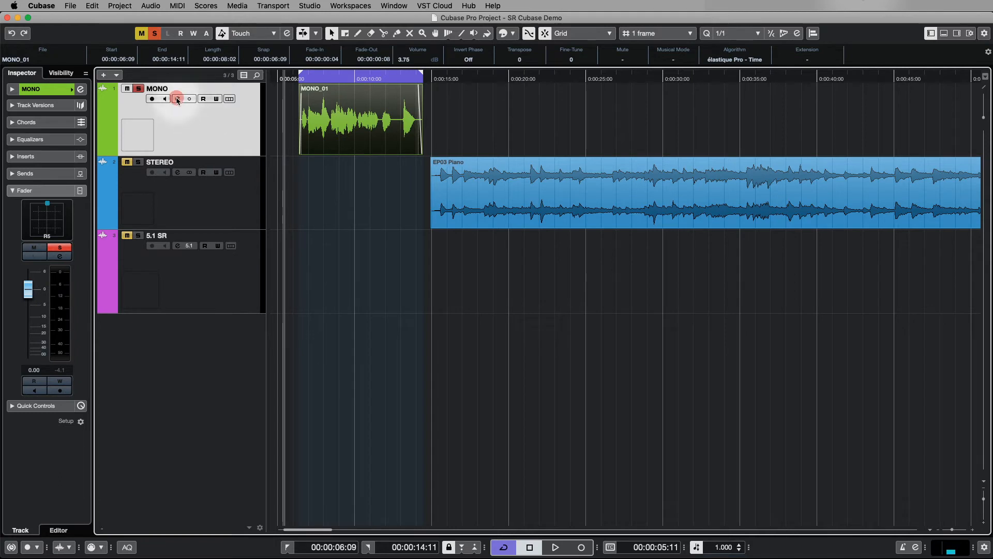
{"action": "left_click_drag", "start_coordinate": [475, 151], "coordinate": [434, 239]}
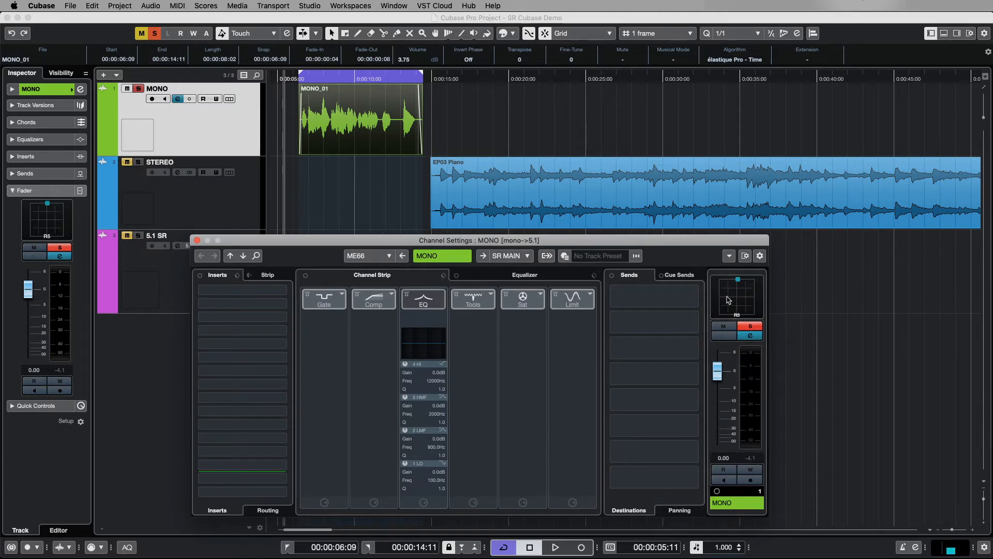
Pan MONO to about R35 in Channel Settings, and view its VST MultiPanner in the alternate Front/Left/Right/Rear layout before restoring the standard Top View
{"action": "left_click_drag", "start_coordinate": [737, 297], "coordinate": [747, 289]}
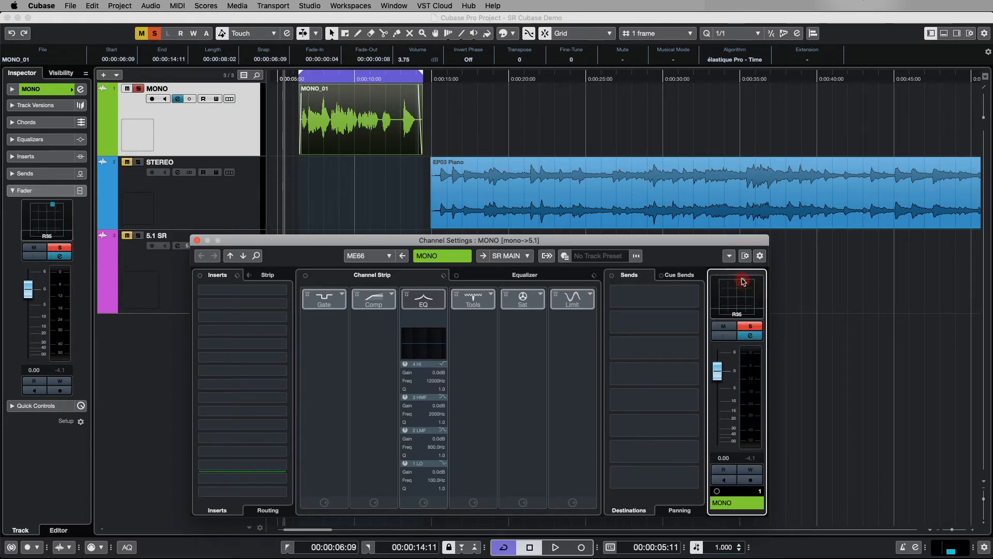
{"action": "double_click", "coordinate": [745, 288]}
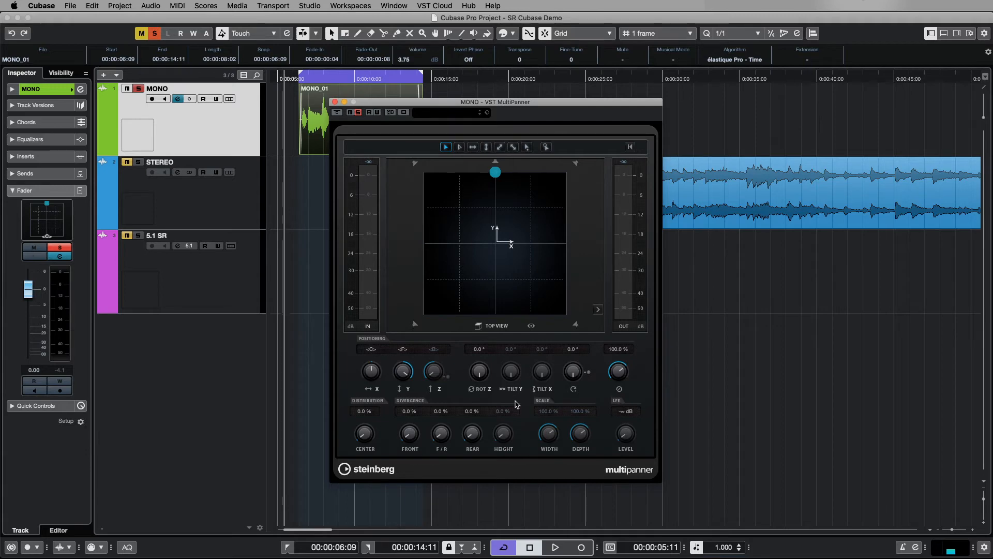
{"action": "left_click", "coordinate": [497, 328]}
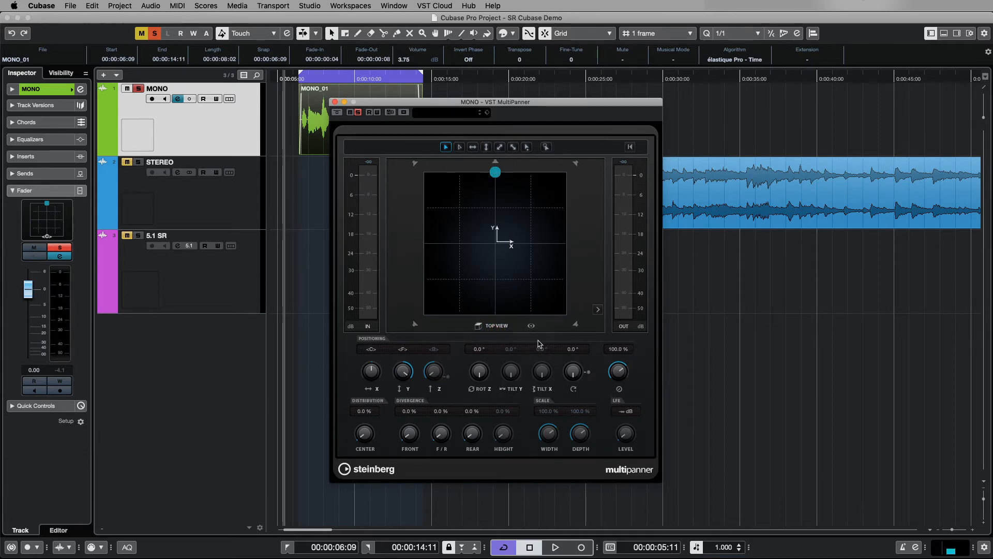
{"action": "left_click", "coordinate": [532, 326]}
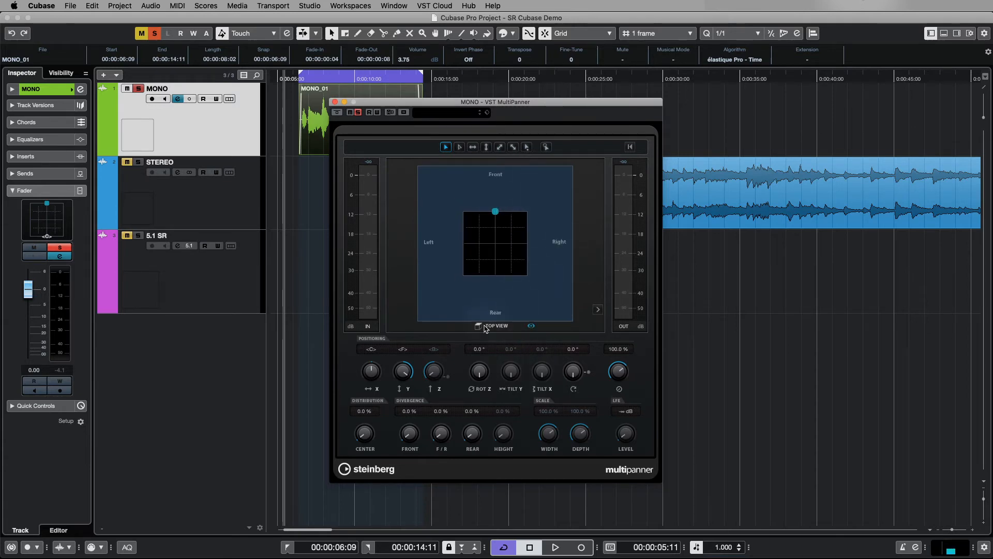
{"action": "left_click", "coordinate": [531, 326]}
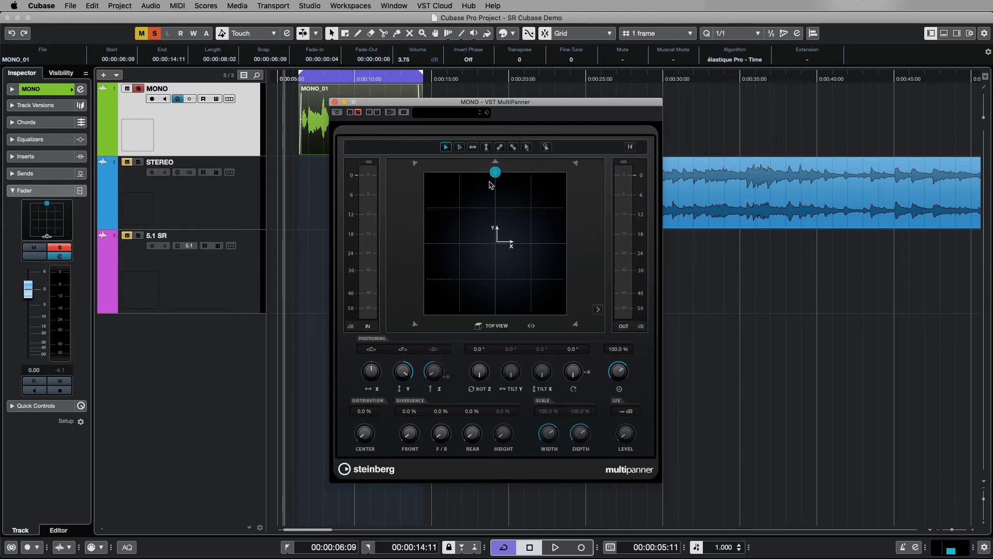
Pan the MONO source to the front-right corner during playback, and stop playback
{"action": "key", "text": "space"}
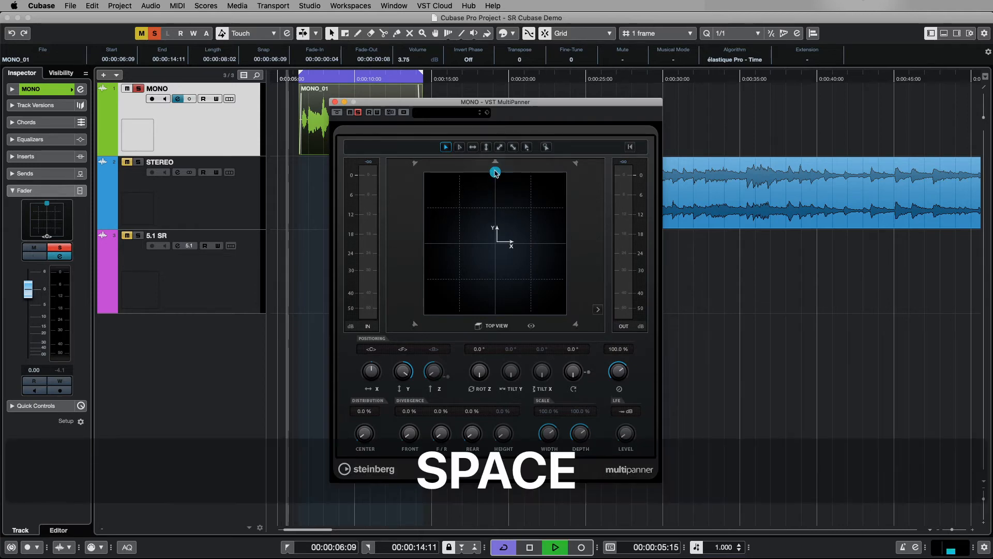
{"action": "left_click_drag", "start_coordinate": [495, 173], "coordinate": [580, 189]}
{"action": "key", "text": "space"}
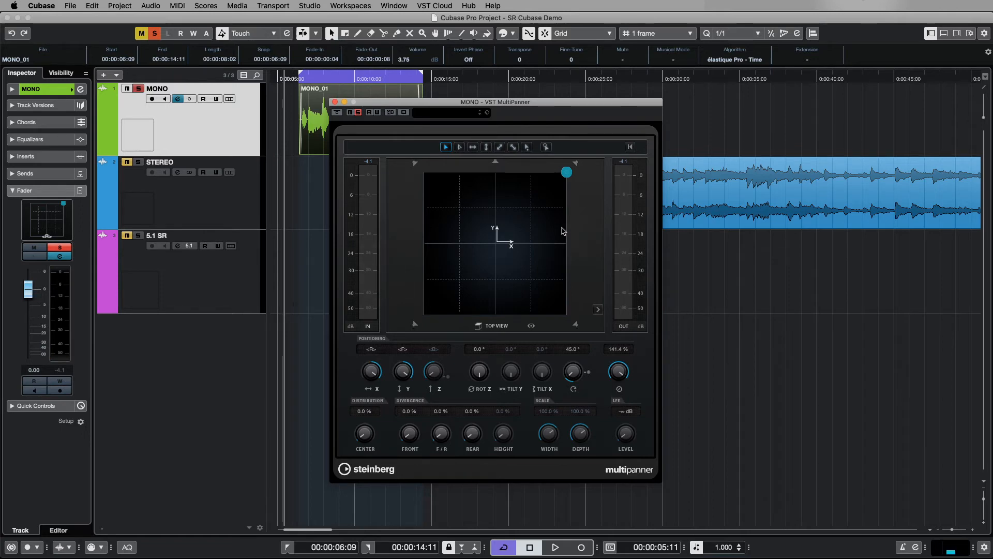
Move the MultiPanner window off the clip, and pan the MONO source to the rear near centre during playback
{"action": "left_click_drag", "start_coordinate": [528, 102], "coordinate": [605, 99]}
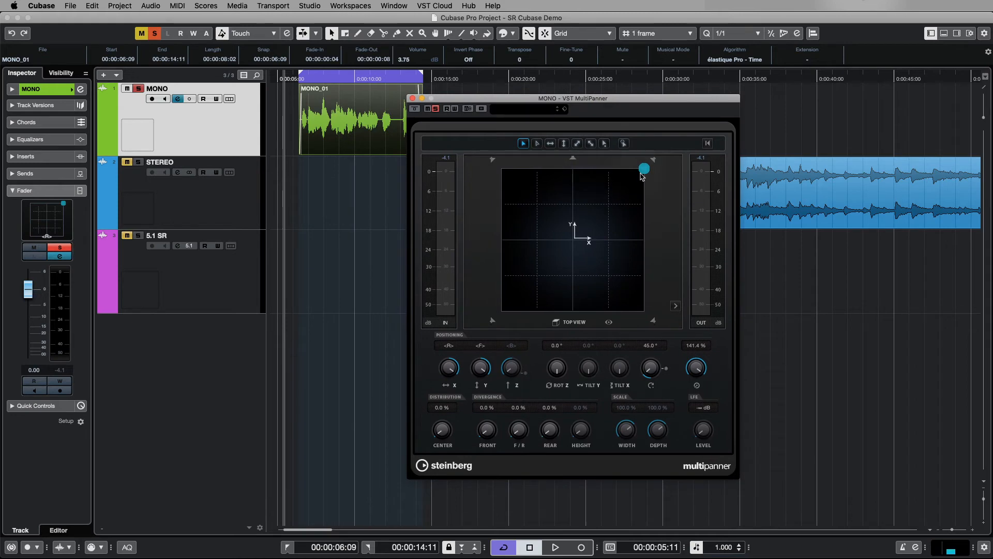
{"action": "key", "text": "space"}
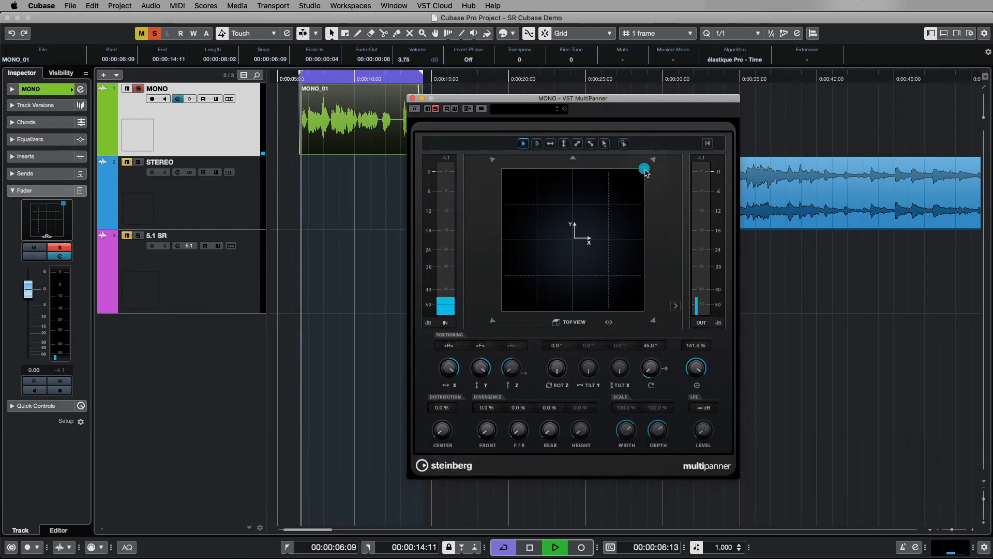
{"action": "left_click_drag", "start_coordinate": [645, 172], "coordinate": [572, 317]}
{"action": "key", "text": "space"}
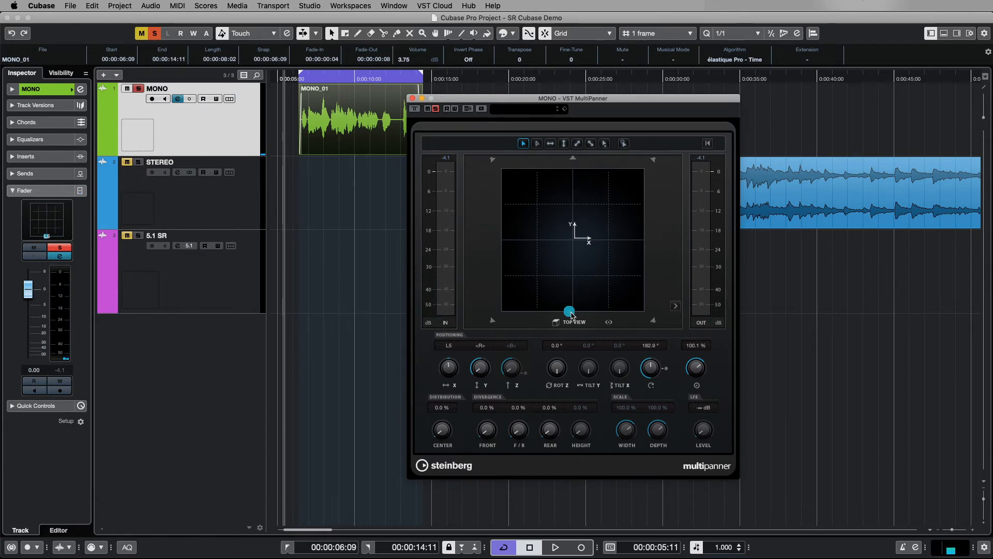
Pan the MONO source to the front at about L4 during playback, and reposition it at R1, F22
{"action": "key", "text": "space"}
{"action": "left_click_drag", "start_coordinate": [572, 314], "coordinate": [569, 168]}
{"action": "key", "text": "space"}
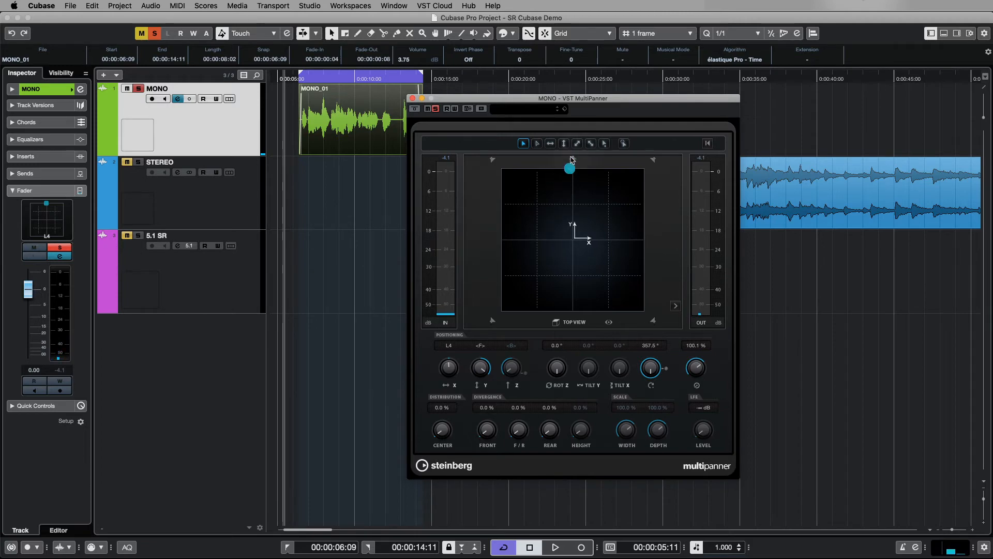
{"action": "left_click_drag", "start_coordinate": [570, 161], "coordinate": [574, 161]}
{"action": "left_click", "coordinate": [573, 169]}
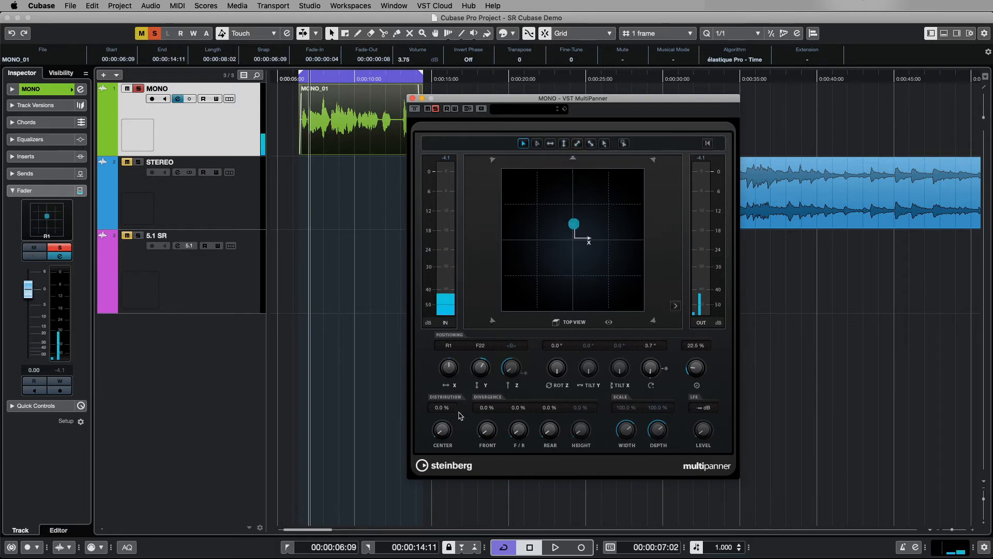
Reset the MONO source's X, Y and Z positions to their defaults, and audition the clip from front centre
{"action": "left_click", "coordinate": [450, 366], "text": "super"}
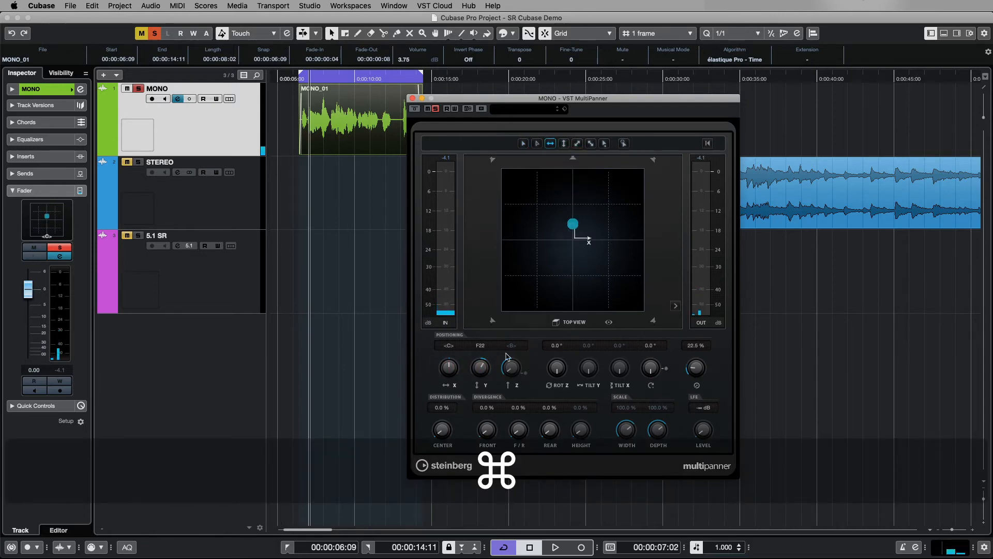
{"action": "left_click", "coordinate": [485, 370], "text": "super"}
{"action": "left_click", "coordinate": [508, 371], "text": "super"}
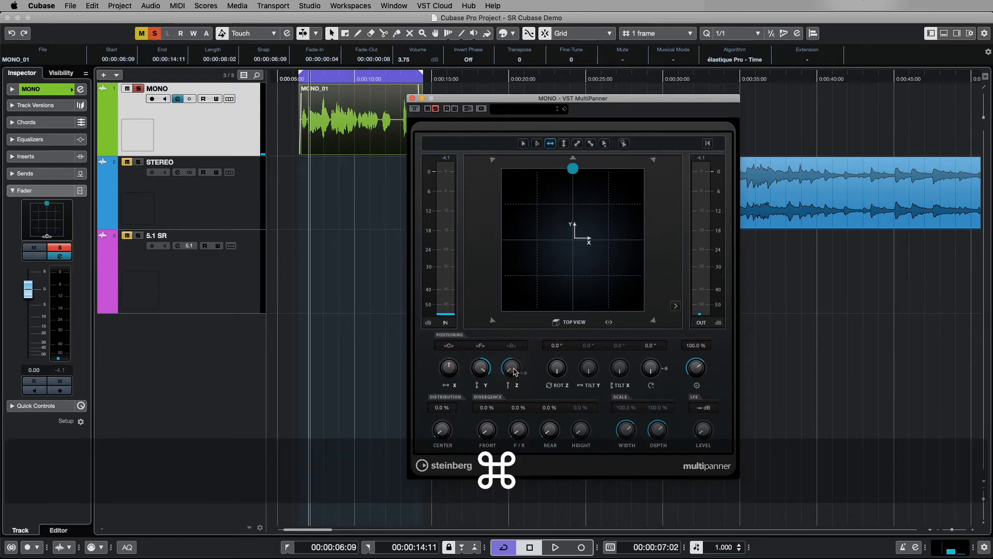
{"action": "key", "text": "space"}
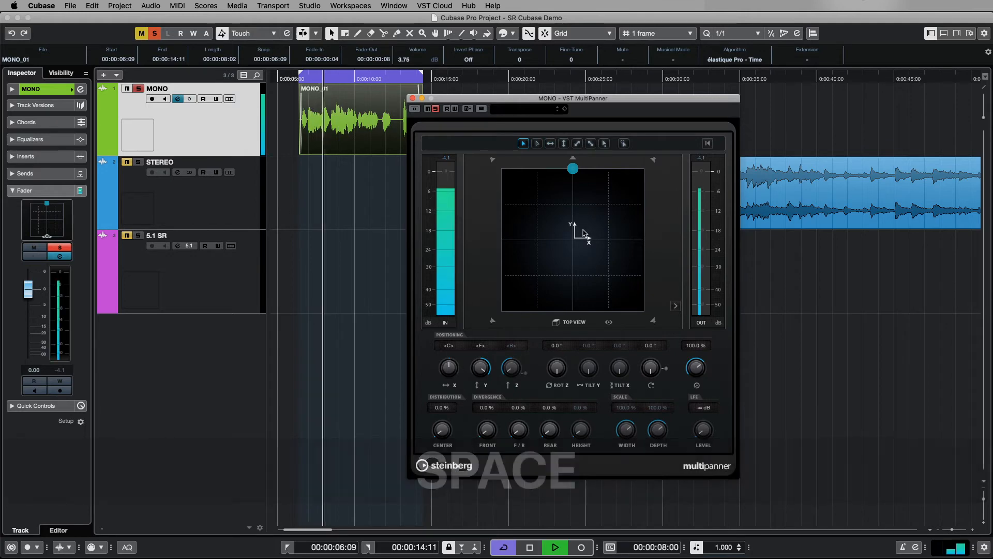
{"action": "key", "text": "space"}
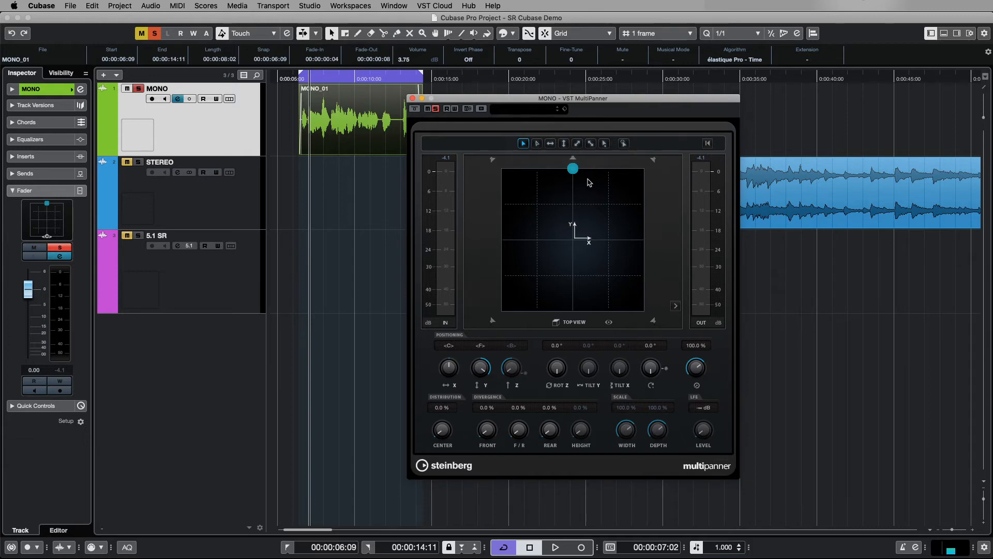
Nudge the MONO source slightly off front centre to R2, F98 during playback, and stop playback
{"action": "key", "text": "space"}
{"action": "mouse_move", "coordinate": [572, 168]}
{"action": "left_mouse_down"}
{"action": "mouse_move", "coordinate": [538, 192]}
{"action": "mouse_move", "coordinate": [591, 250]}
{"action": "mouse_move", "coordinate": [621, 184]}
{"action": "mouse_move", "coordinate": [614, 273]}
{"action": "mouse_move", "coordinate": [489, 360]}
{"action": "mouse_move", "coordinate": [455, 250]}
{"action": "mouse_move", "coordinate": [572, 229]}
{"action": "mouse_move", "coordinate": [573, 169]}
{"action": "left_mouse_up"}
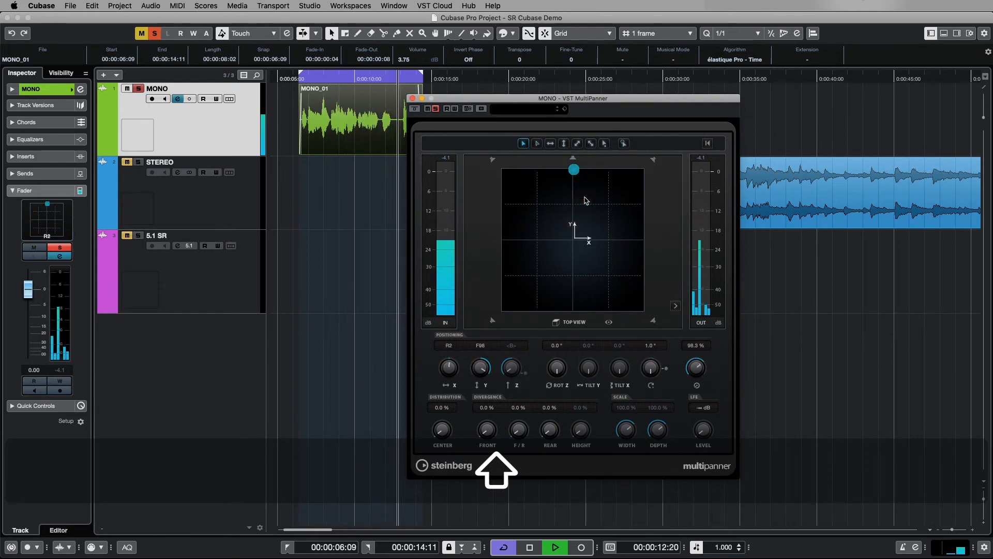
{"action": "key", "text": "space"}
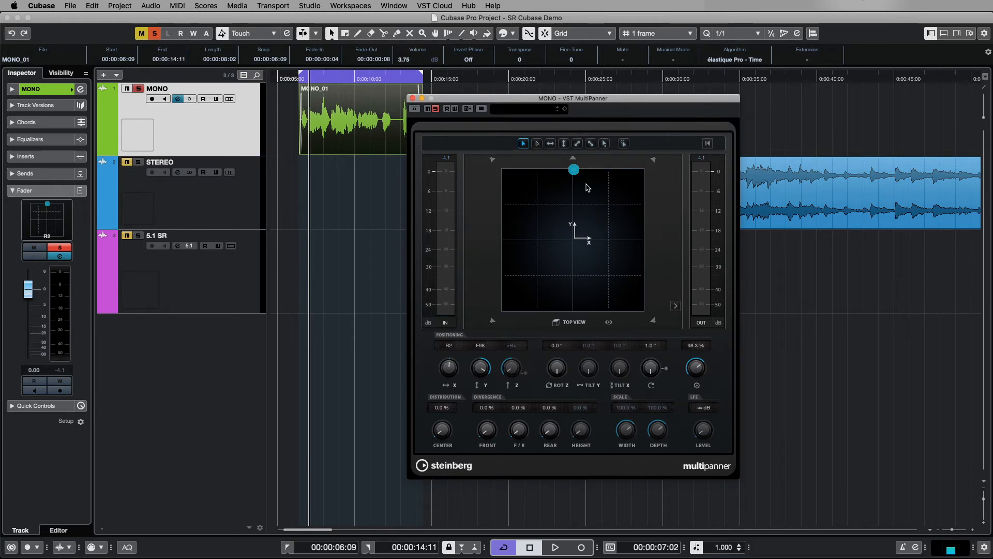
Try moving the MONO source in the Y-only and diagonal positioning modes, and return to standard positioning
{"action": "left_click", "coordinate": [564, 144]}
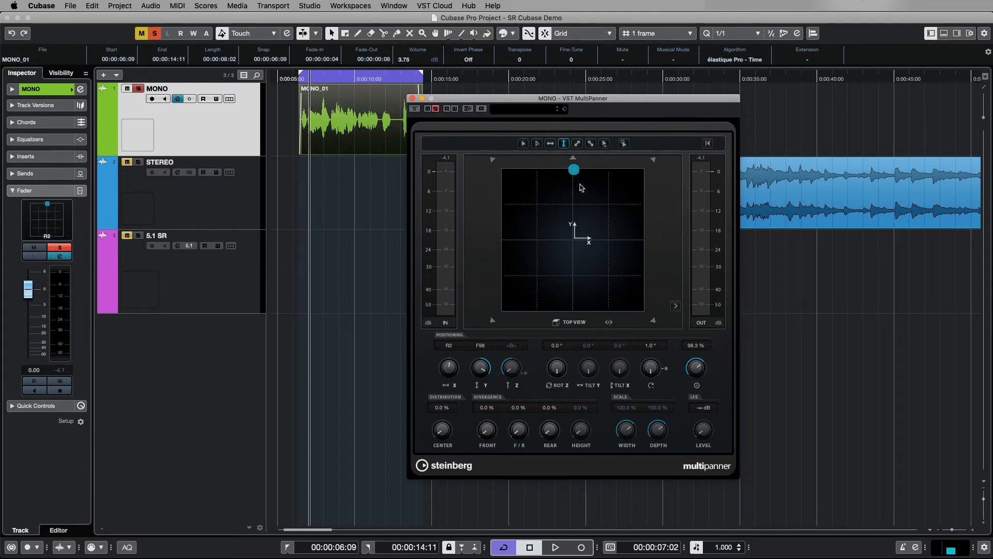
{"action": "mouse_move", "coordinate": [573, 169]}
{"action": "left_mouse_down"}
{"action": "mouse_move", "coordinate": [489, 192]}
{"action": "mouse_move", "coordinate": [598, 287]}
{"action": "mouse_move", "coordinate": [536, 336]}
{"action": "mouse_move", "coordinate": [496, 254]}
{"action": "mouse_move", "coordinate": [595, 202]}
{"action": "mouse_move", "coordinate": [499, 165]}
{"action": "mouse_move", "coordinate": [498, 137]}
{"action": "mouse_move", "coordinate": [582, 139]}
{"action": "mouse_move", "coordinate": [547, 208]}
{"action": "mouse_move", "coordinate": [509, 243]}
{"action": "mouse_move", "coordinate": [620, 151]}
{"action": "mouse_move", "coordinate": [541, 175]}
{"action": "mouse_move", "coordinate": [559, 169]}
{"action": "left_mouse_up"}
{"action": "left_click", "coordinate": [578, 144]}
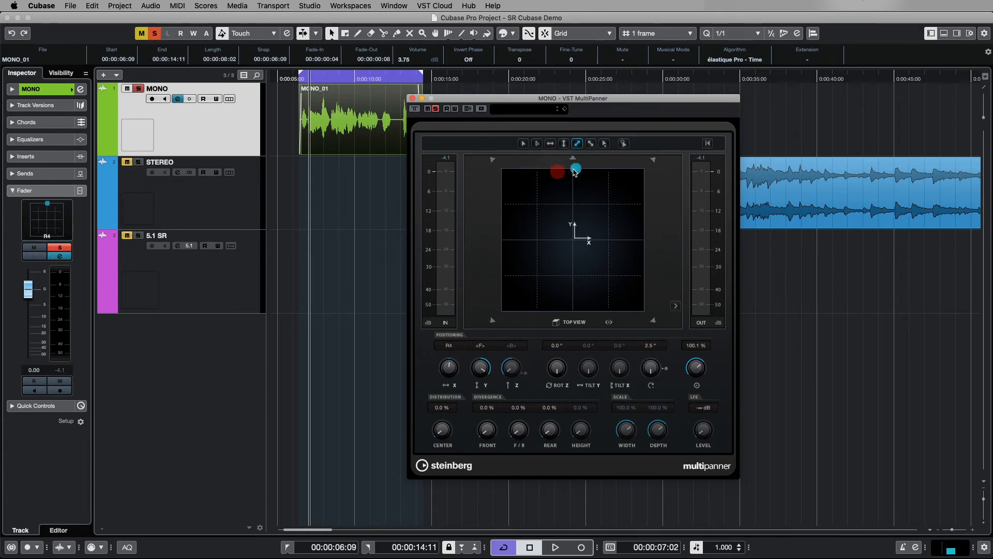
{"action": "left_click", "coordinate": [522, 144]}
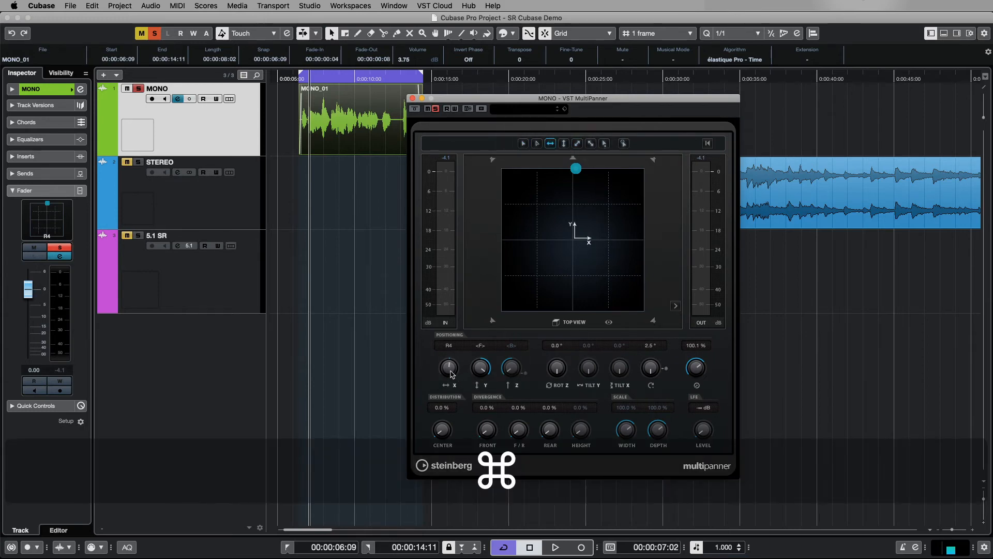
Reset the MONO source's X, Y, Z and Z-rotation values to their defaults
{"action": "left_click", "coordinate": [449, 367], "text": "super"}
{"action": "left_click", "coordinate": [480, 368], "text": "super"}
{"action": "left_click", "coordinate": [511, 367], "text": "super"}
{"action": "left_click", "coordinate": [554, 371], "text": "super"}
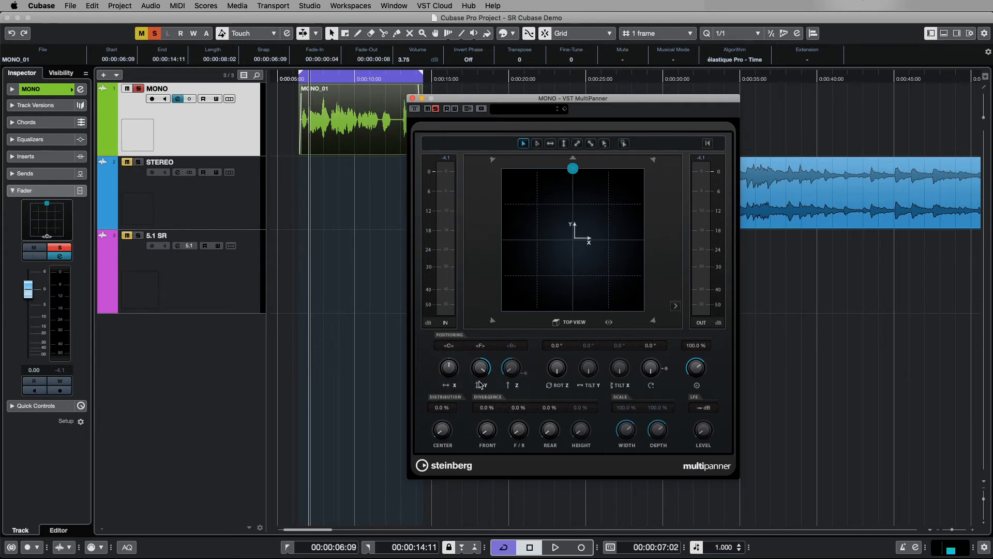
Try moving the MONO source with the X and Y position controls and on the grid, resetting it to front centre
{"action": "mouse_move", "coordinate": [447, 370]}
{"action": "left_mouse_down"}
{"action": "mouse_move", "coordinate": [432, 396]}
{"action": "mouse_move", "coordinate": [435, 337]}
{"action": "mouse_move", "coordinate": [446, 377]}
{"action": "mouse_move", "coordinate": [451, 359]}
{"action": "mouse_move", "coordinate": [450, 433]}
{"action": "mouse_move", "coordinate": [448, 337]}
{"action": "mouse_move", "coordinate": [450, 392]}
{"action": "mouse_move", "coordinate": [505, 291]}
{"action": "left_mouse_up"}
{"action": "left_click", "coordinate": [450, 363], "text": "super"}
{"action": "left_click_drag", "start_coordinate": [573, 171], "coordinate": [574, 235]}
{"action": "left_click_drag", "start_coordinate": [480, 367], "coordinate": [510, 372]}
{"action": "left_click", "coordinate": [480, 368], "text": "super"}
Audition the MONO clip with front divergence at 0% and raised to about 92.5%, and reset the divergence
{"action": "left_click_drag", "start_coordinate": [486, 430], "coordinate": [461, 456]}
{"action": "key", "text": "space"}
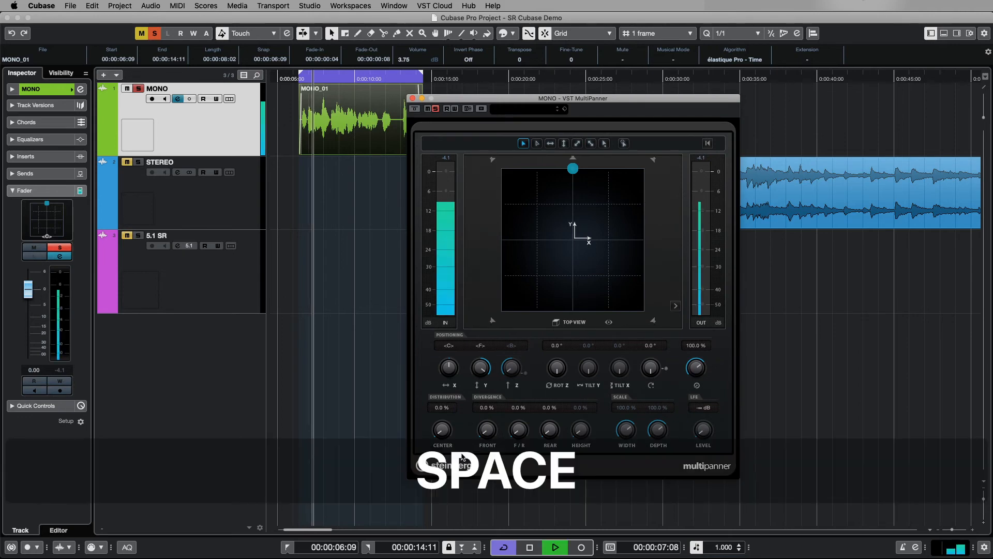
{"action": "key", "text": "space"}
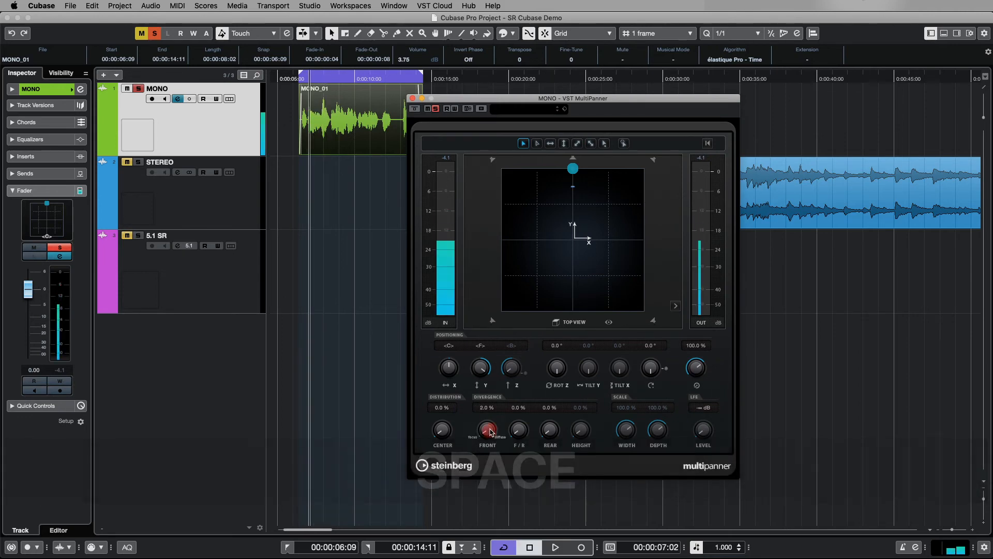
{"action": "left_click_drag", "start_coordinate": [480, 434], "coordinate": [497, 331]}
{"action": "key", "text": "space"}
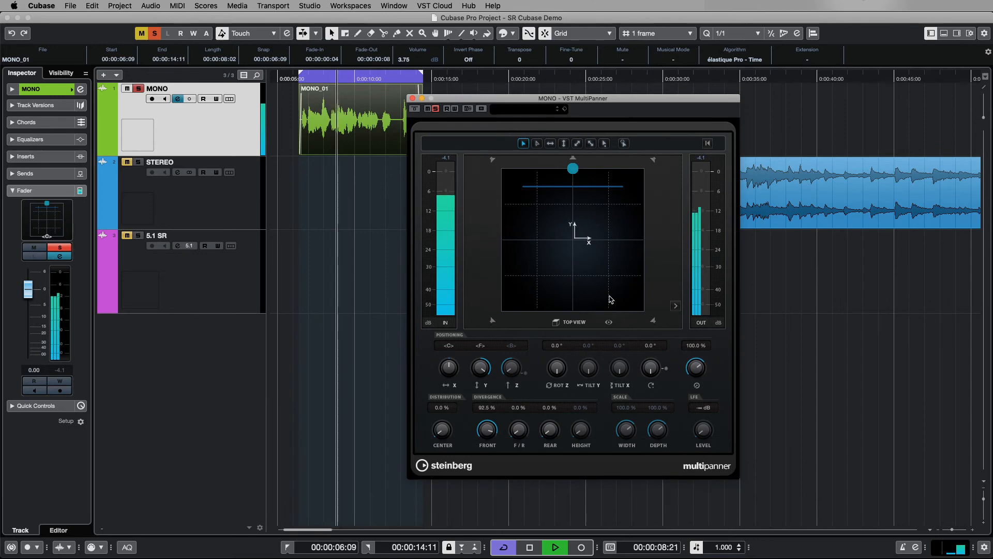
{"action": "key", "text": "space"}
{"action": "left_click", "coordinate": [492, 441], "text": "super"}
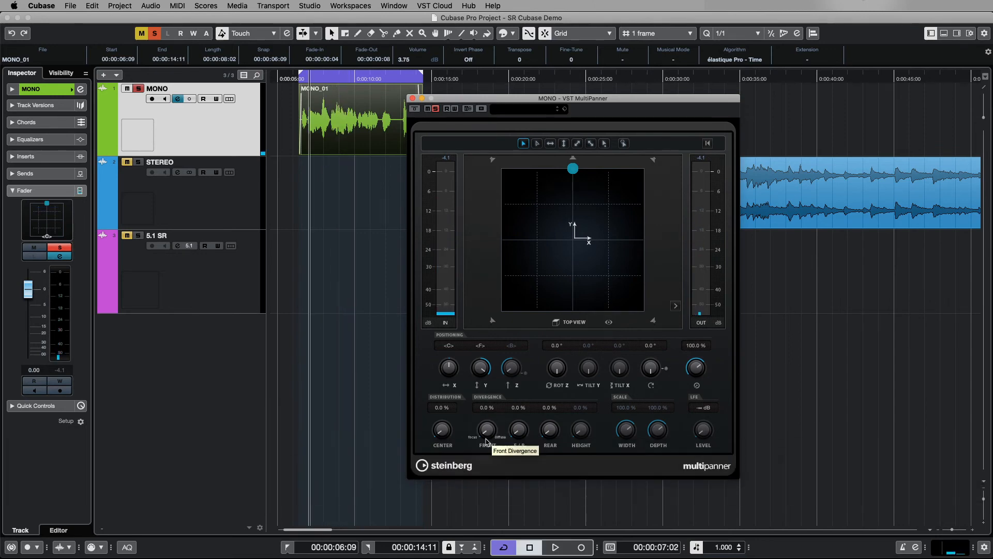
Set rear divergence to 100% with the MONO source at the front near L1, and audition the clip
{"action": "mouse_move", "coordinate": [573, 169]}
{"action": "left_mouse_down"}
{"action": "mouse_move", "coordinate": [572, 194]}
{"action": "mouse_move", "coordinate": [572, 167]}
{"action": "left_mouse_up"}
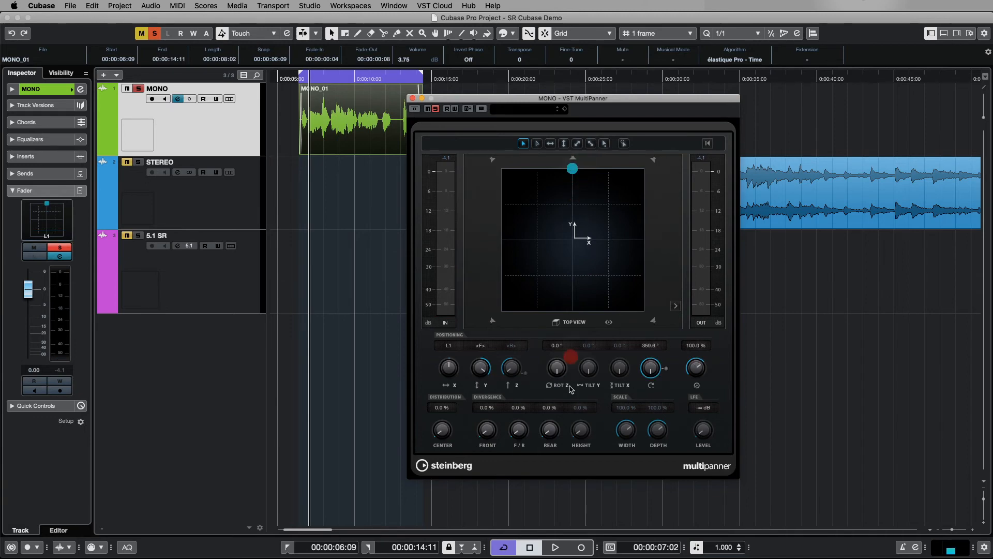
{"action": "left_click_drag", "start_coordinate": [550, 432], "coordinate": [544, 333]}
{"action": "key", "text": "space"}
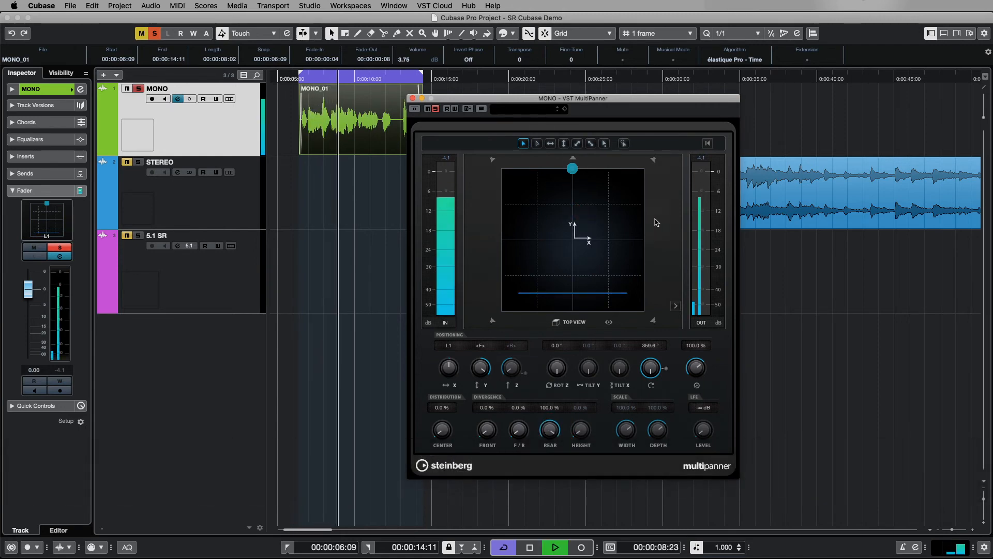
{"action": "key", "text": "space"}
Place the MONO source at the grid's centre (C, F1), and audition it with rear divergence at 0% while trying front divergence
{"action": "left_click_drag", "start_coordinate": [573, 171], "coordinate": [572, 239]}
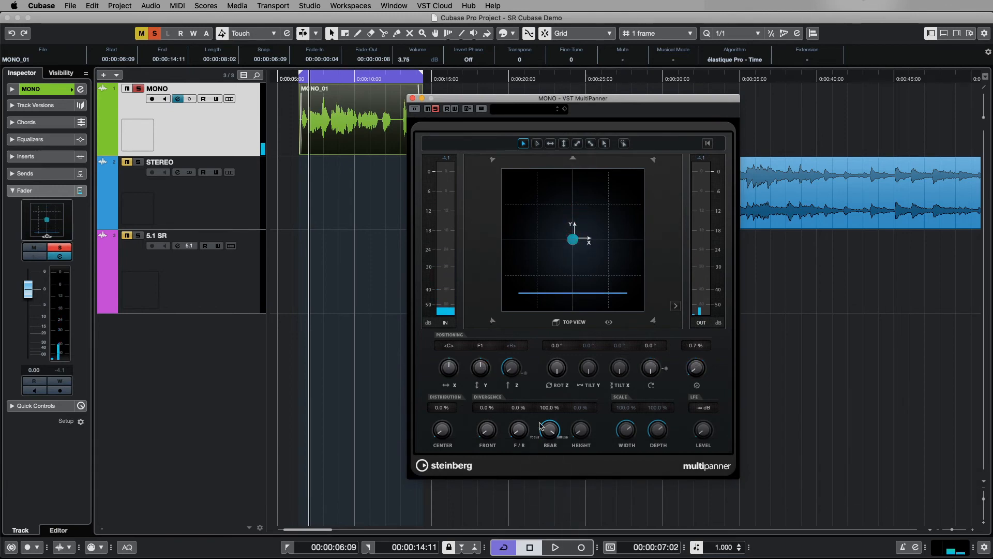
{"action": "left_click_drag", "start_coordinate": [545, 427], "coordinate": [545, 547]}
{"action": "left_click_drag", "start_coordinate": [482, 419], "coordinate": [482, 111]}
{"action": "key", "text": "space"}
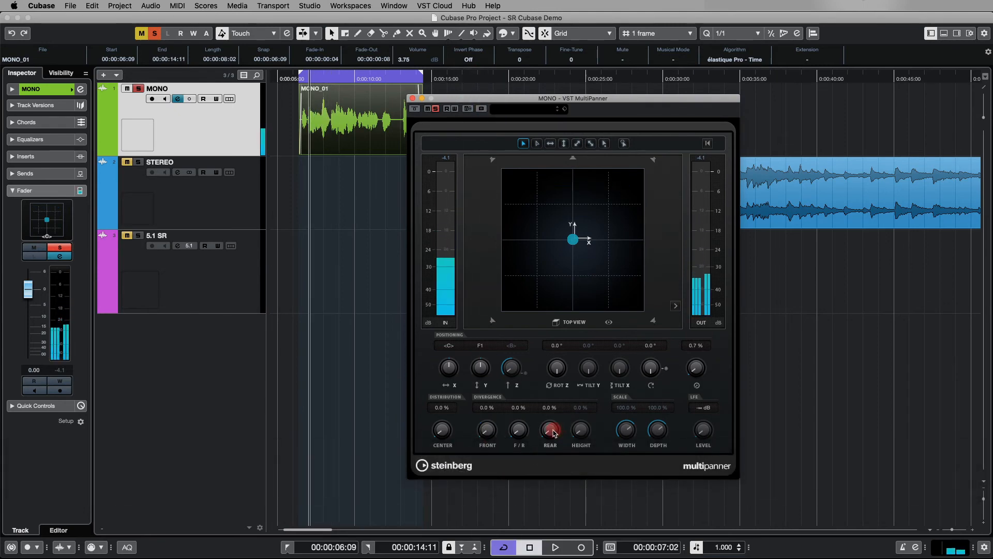
Set rear divergence to 100% for the centred MONO source, and play the clip before stopping it
{"action": "left_click_drag", "start_coordinate": [550, 429], "coordinate": [554, 167]}
{"action": "key", "text": "space"}
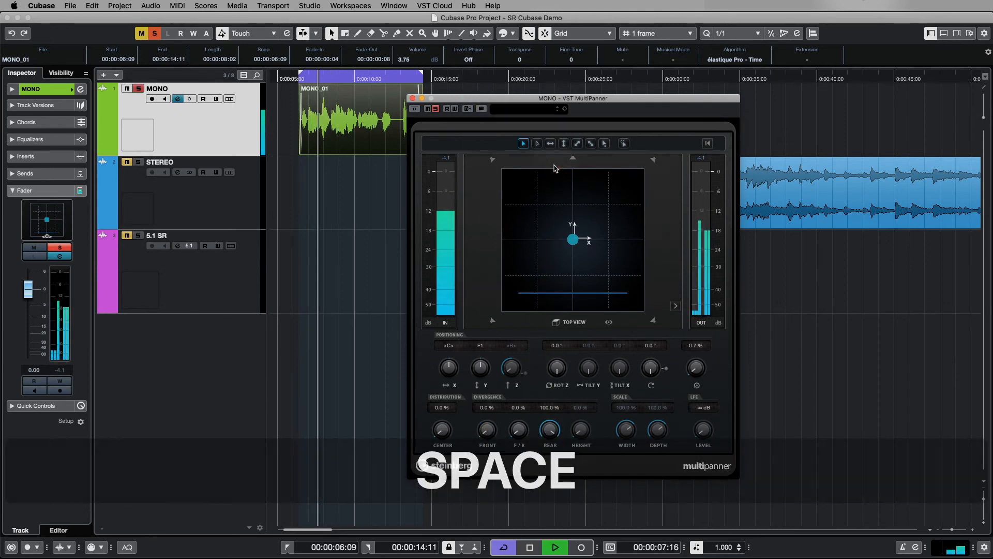
{"action": "key", "text": "space"}
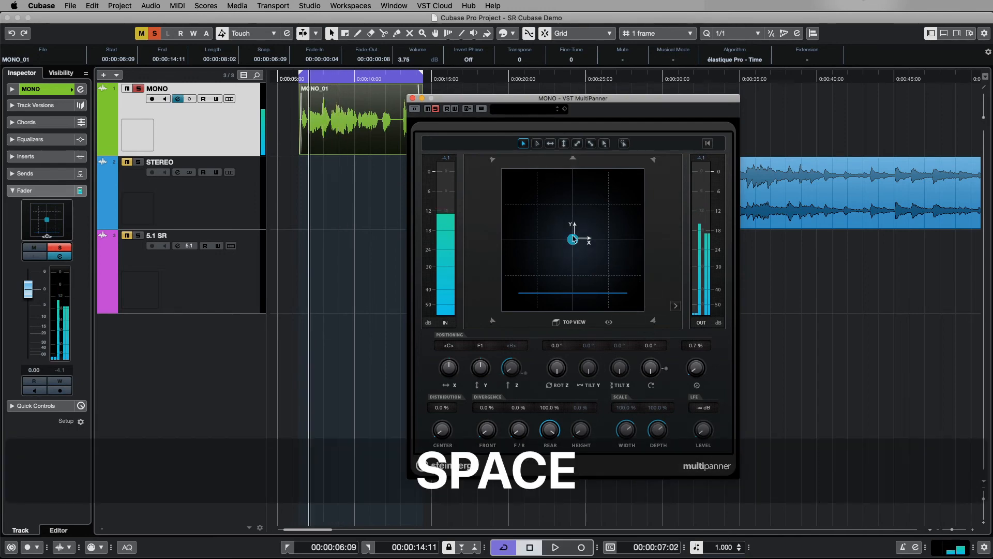
Place the MONO source at the front centre (C, F), and audition it with centre distribution at 0% after trying 100%
{"action": "mouse_move", "coordinate": [572, 239]}
{"action": "left_mouse_down"}
{"action": "mouse_move", "coordinate": [583, 232]}
{"action": "mouse_move", "coordinate": [574, 239]}
{"action": "left_mouse_up"}
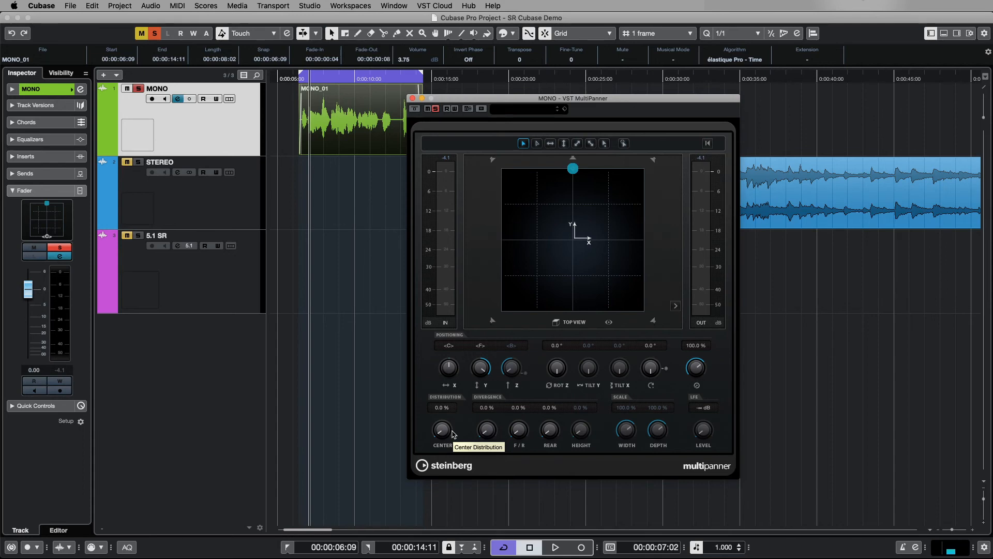
{"action": "left_click_drag", "start_coordinate": [444, 434], "coordinate": [437, 291]}
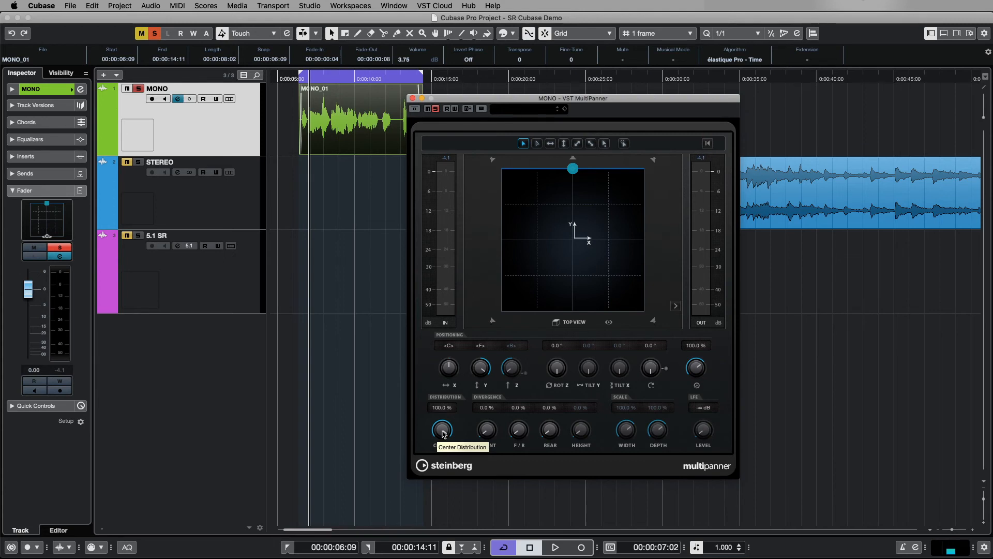
{"action": "left_click_drag", "start_coordinate": [439, 434], "coordinate": [435, 419]}
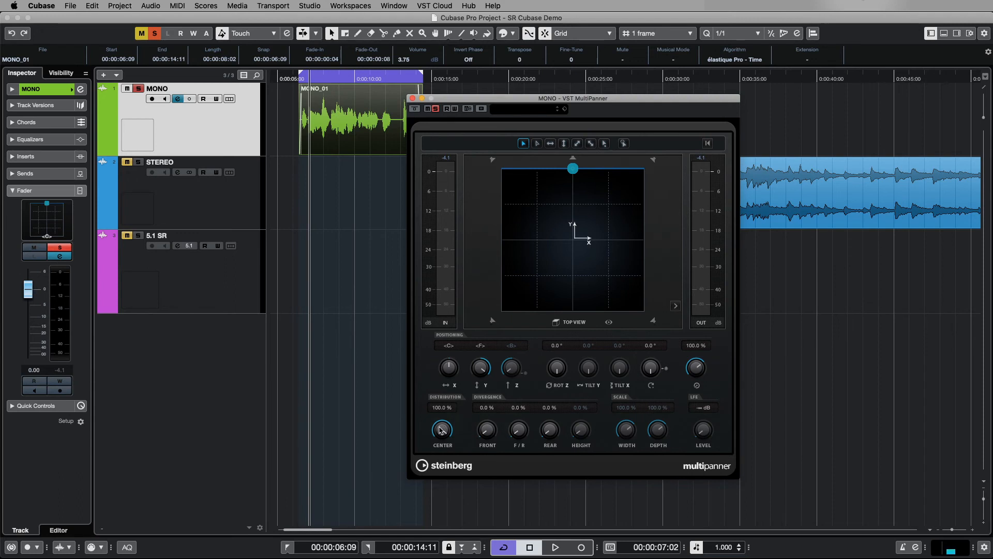
{"action": "left_click_drag", "start_coordinate": [441, 429], "coordinate": [443, 548]}
{"action": "key", "text": "space"}
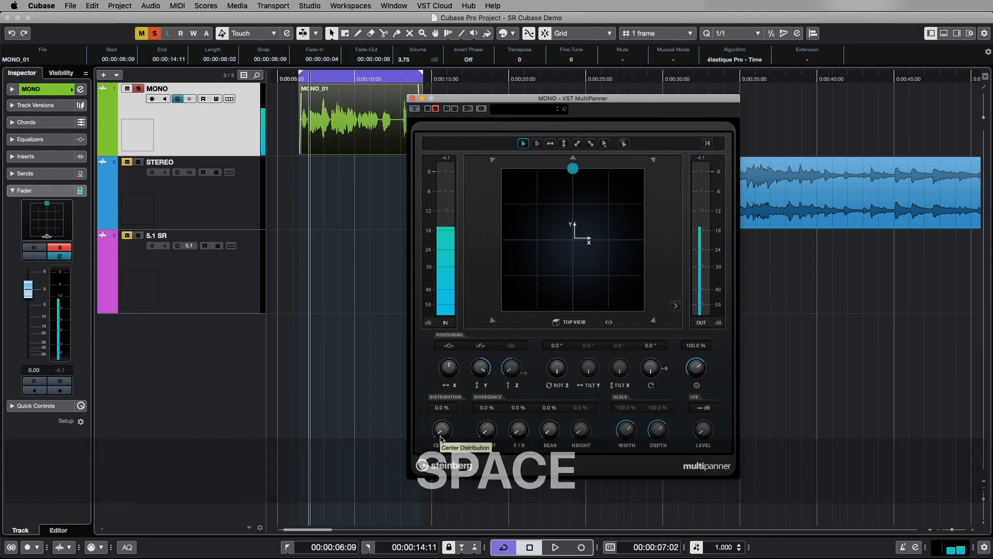
Set centre distribution to 100% for the front-centre MONO source, and play the clip before stopping it
{"action": "left_click_drag", "start_coordinate": [439, 436], "coordinate": [433, 311]}
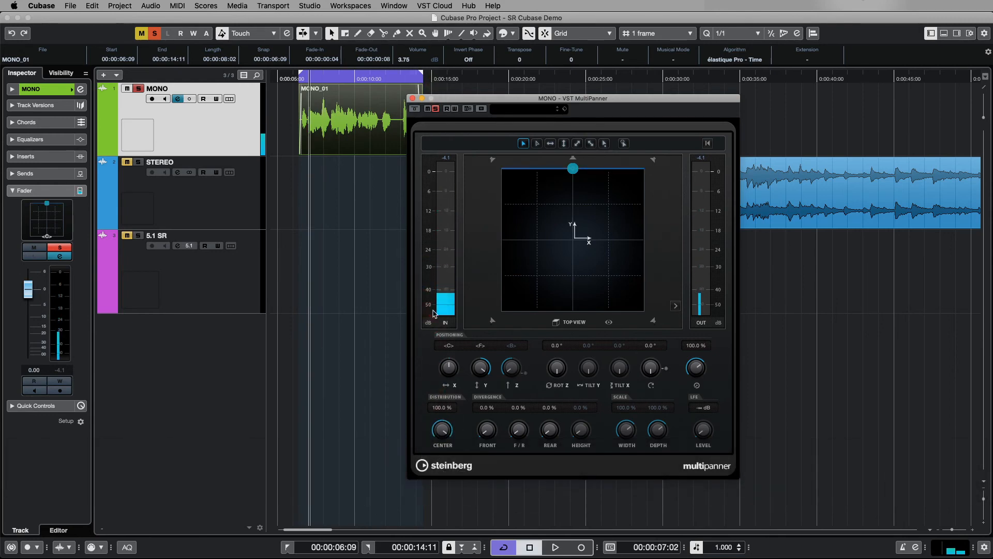
{"action": "key", "text": "space"}
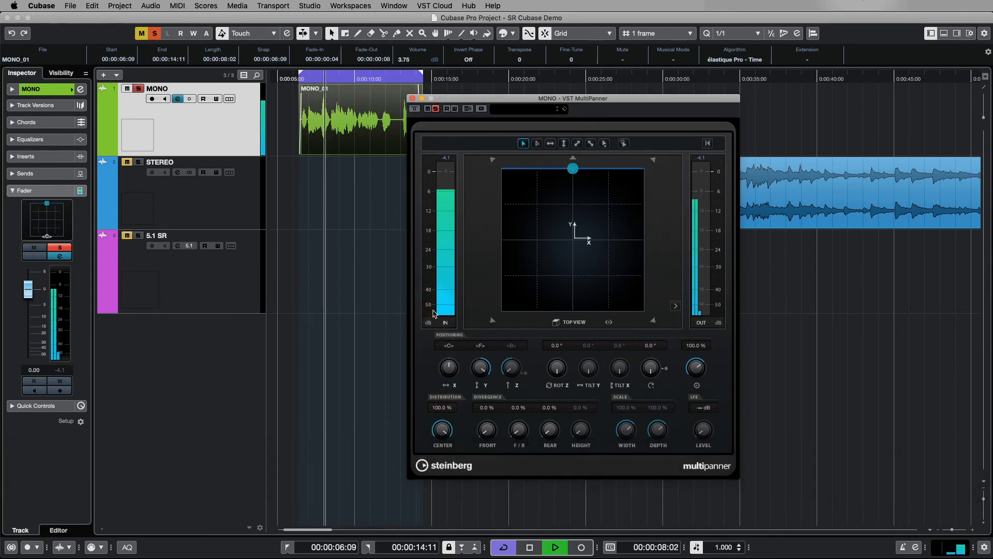
{"action": "key", "text": "space"}
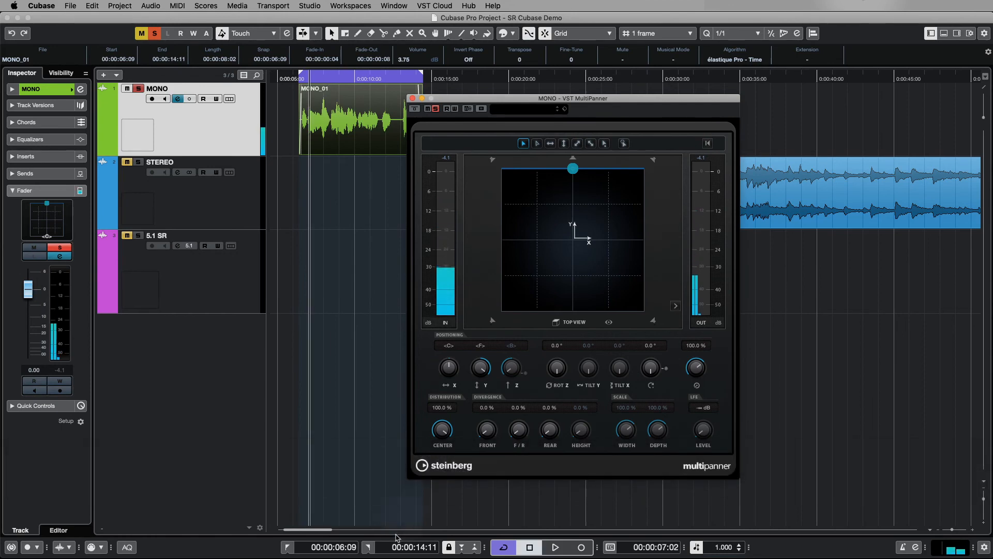
Set centre distribution to 50%, and audition the MONO clip
{"action": "left_click_drag", "start_coordinate": [442, 431], "coordinate": [441, 484]}
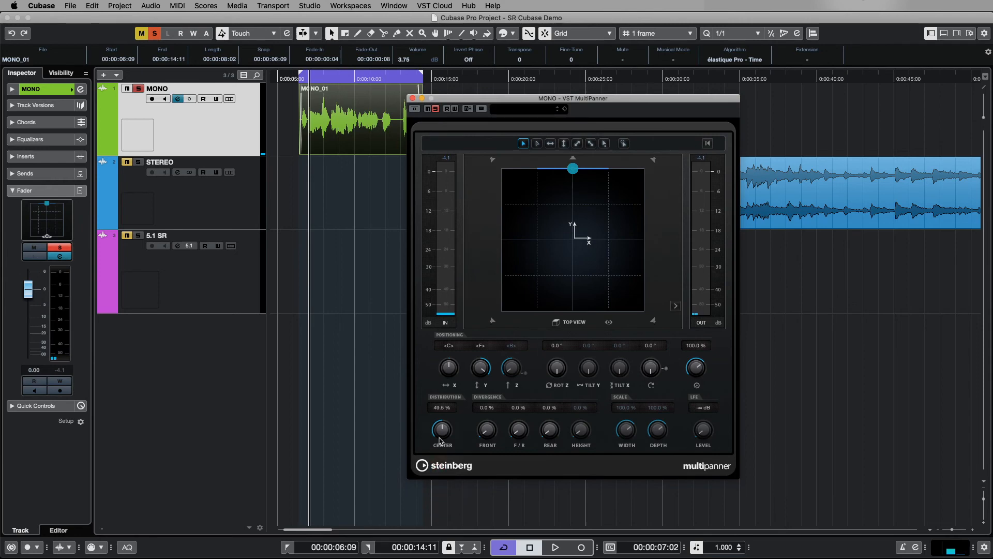
{"action": "left_click_drag", "start_coordinate": [440, 435], "coordinate": [439, 434]}
{"action": "key", "text": "space"}
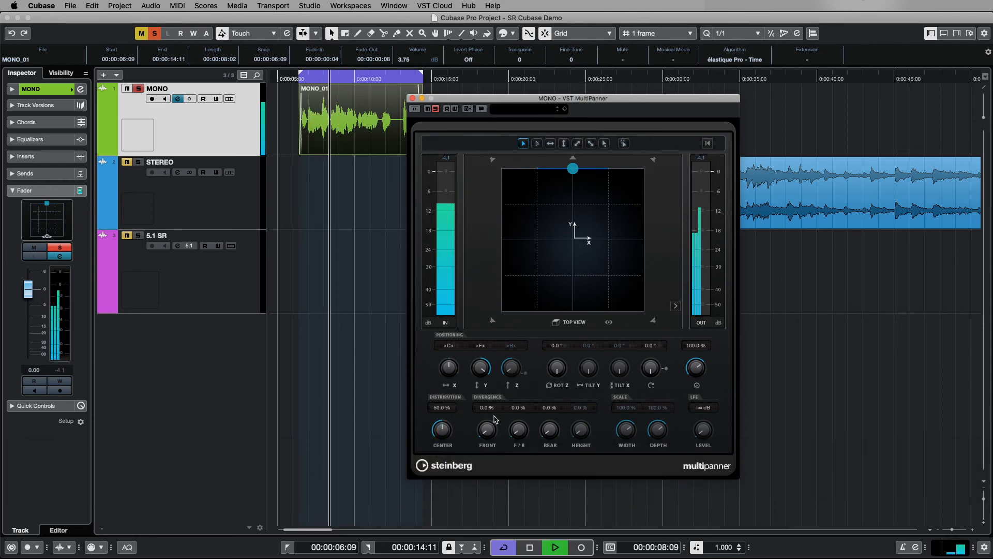
{"action": "key", "text": "space"}
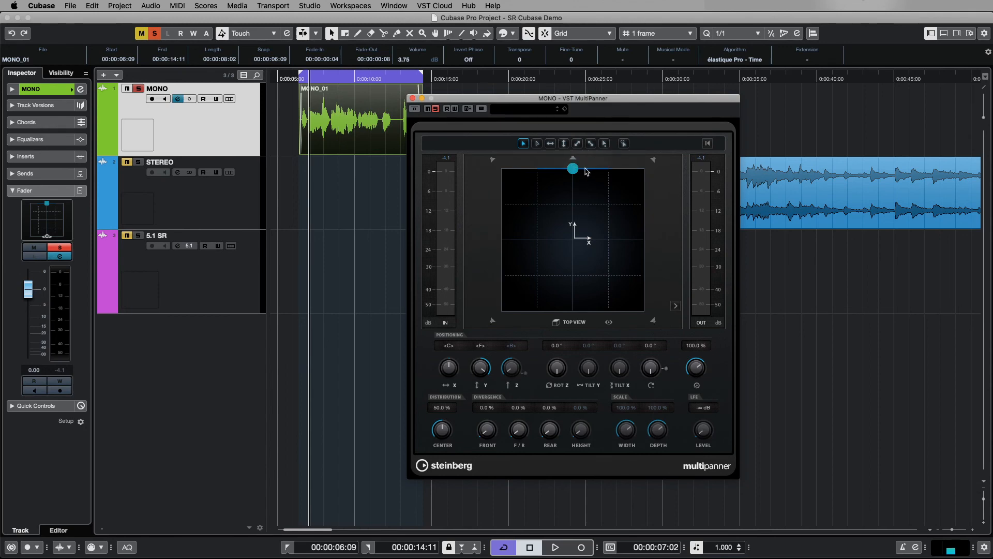
Solo all five speakers around the panner grid
{"action": "left_click", "coordinate": [492, 159]}
{"action": "left_click", "coordinate": [653, 160]}
{"action": "left_click", "coordinate": [573, 157]}
{"action": "left_click", "coordinate": [492, 320]}
{"action": "left_click", "coordinate": [653, 321]}
Move the MONO source to the front-left corner (L, F), and audition it with the centre and front-right speakers un-soloed
{"action": "key", "text": "space"}
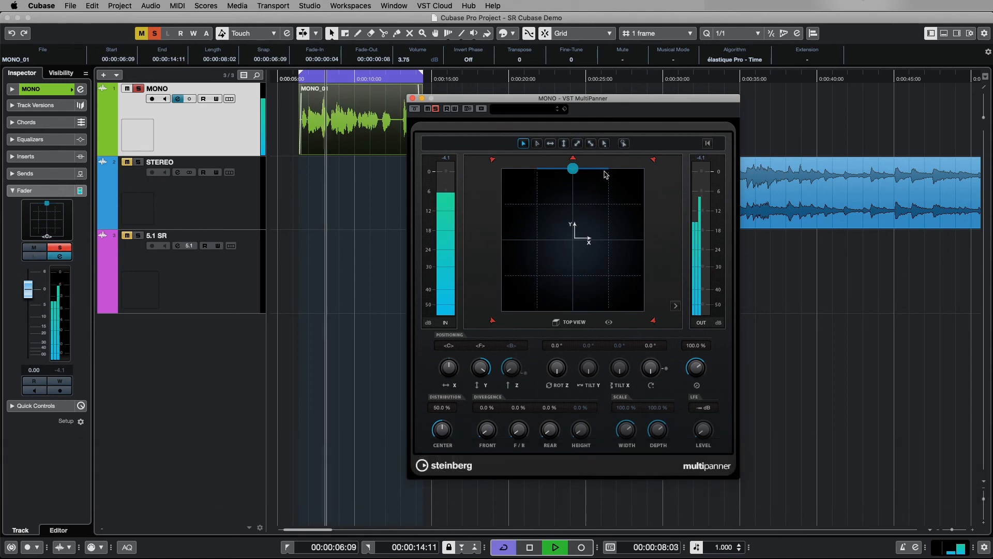
{"action": "left_click_drag", "start_coordinate": [604, 171], "coordinate": [500, 165]}
{"action": "key", "text": "space"}
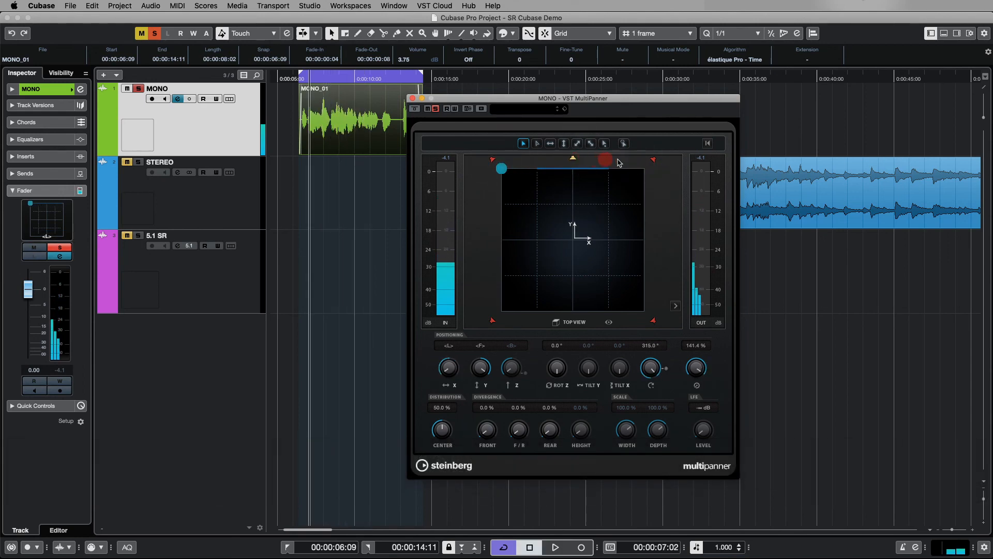
{"action": "key", "text": "space"}
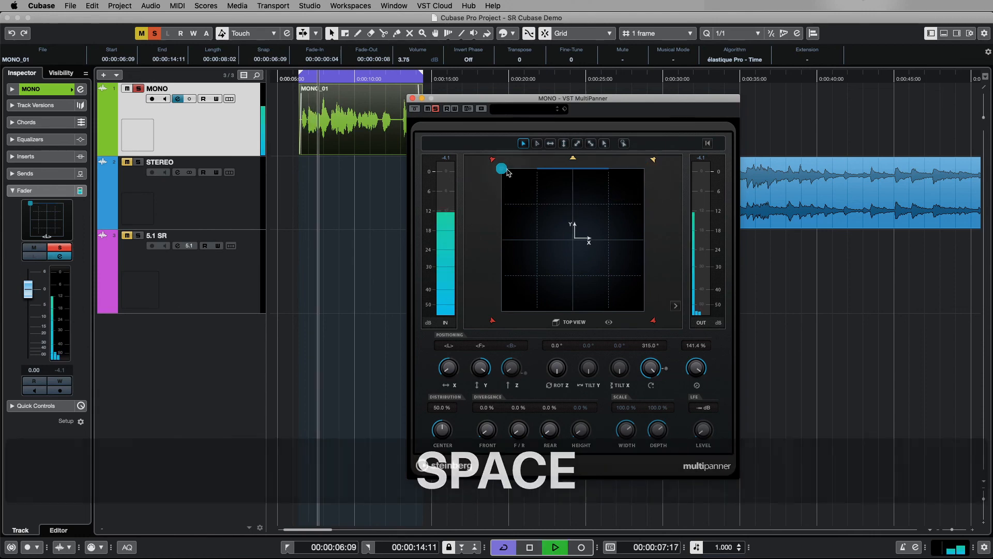
{"action": "mouse_move", "coordinate": [507, 172]}
{"action": "left_mouse_down"}
{"action": "mouse_move", "coordinate": [648, 165]}
{"action": "mouse_move", "coordinate": [498, 163]}
{"action": "left_mouse_up"}
{"action": "key", "text": "space"}
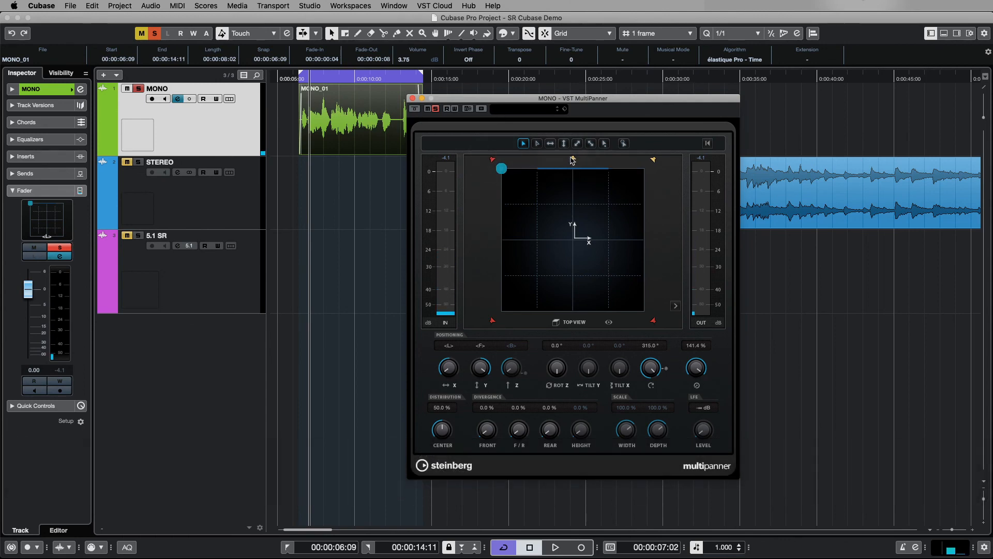
Audition the clip while moving the MONO source to the front right (R99, F), and solo the front speakers again
{"action": "key", "text": "space"}
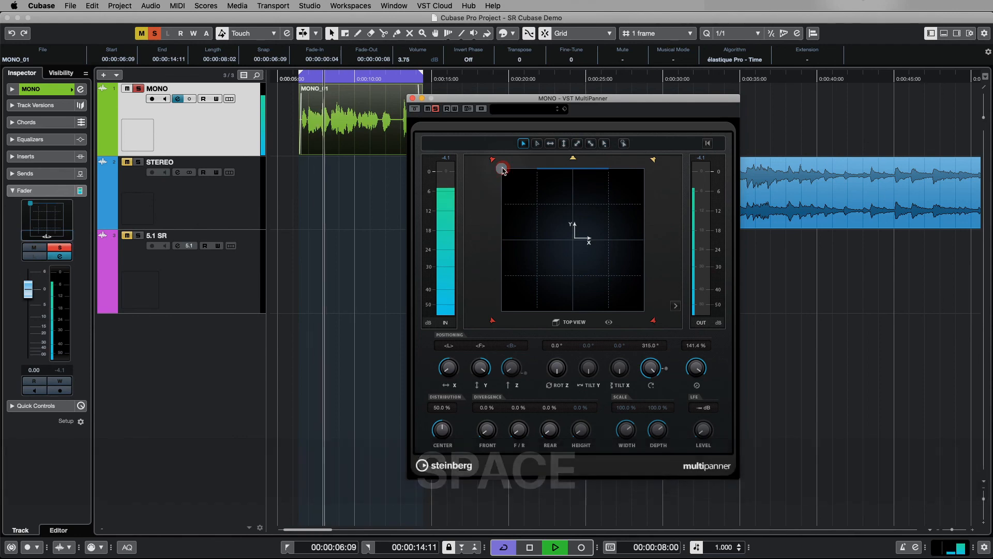
{"action": "left_click_drag", "start_coordinate": [503, 169], "coordinate": [648, 163]}
{"action": "key", "text": "space"}
{"action": "left_click", "coordinate": [573, 159]}
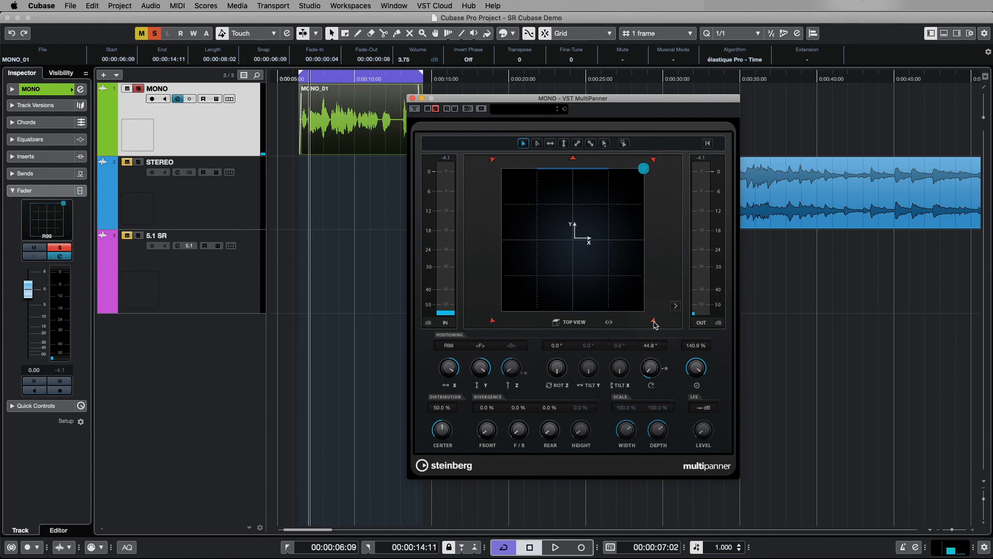
Clear the solo of all five speakers, and reset centre distribution to 0%
{"action": "left_click", "coordinate": [654, 322]}
{"action": "left_click", "coordinate": [492, 320]}
{"action": "left_click", "coordinate": [493, 159]}
{"action": "left_click", "coordinate": [573, 158]}
{"action": "left_click", "coordinate": [655, 159]}
{"action": "left_click_drag", "start_coordinate": [448, 437], "coordinate": [442, 520]}
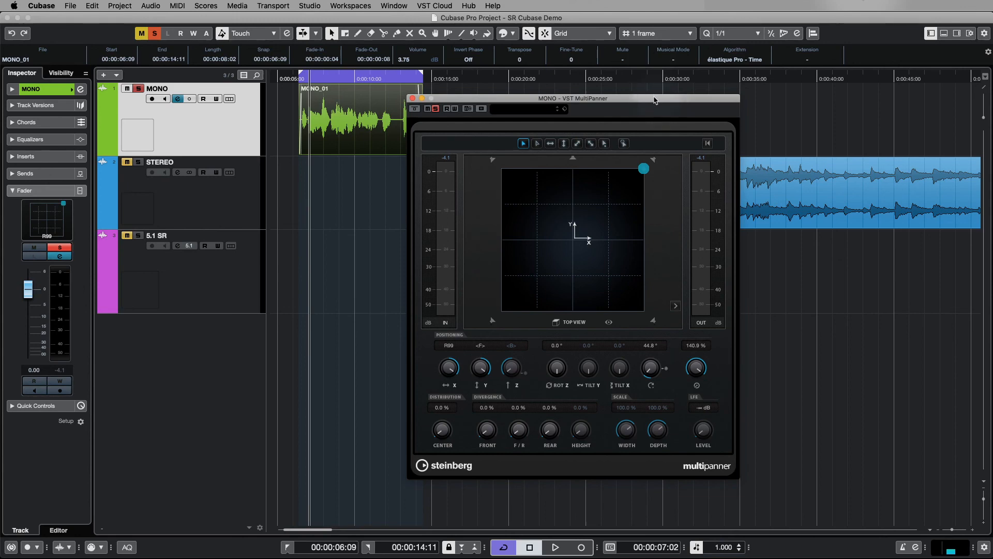
Move the panner window off the MONO clip, and reset the source to front centre (C, F) after trying L29, R21
{"action": "left_click_drag", "start_coordinate": [655, 100], "coordinate": [698, 106]}
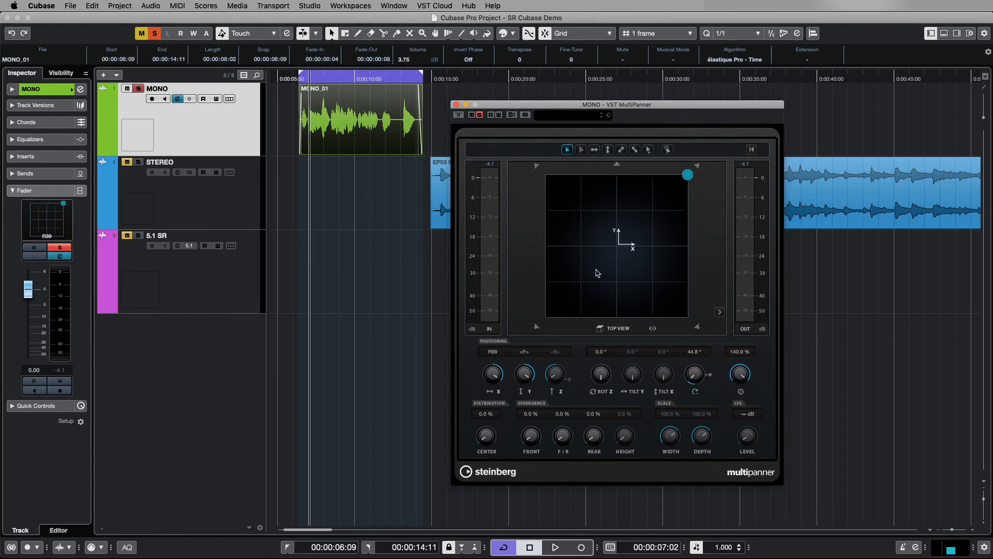
{"action": "left_click_drag", "start_coordinate": [687, 176], "coordinate": [597, 263]}
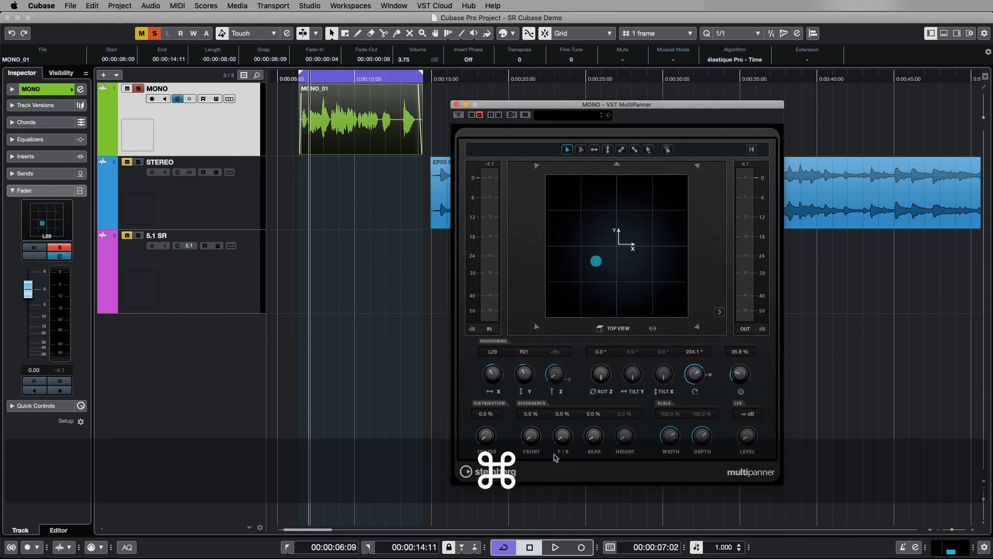
{"action": "left_click", "coordinate": [497, 374], "text": "super"}
{"action": "left_click", "coordinate": [524, 373], "text": "super"}
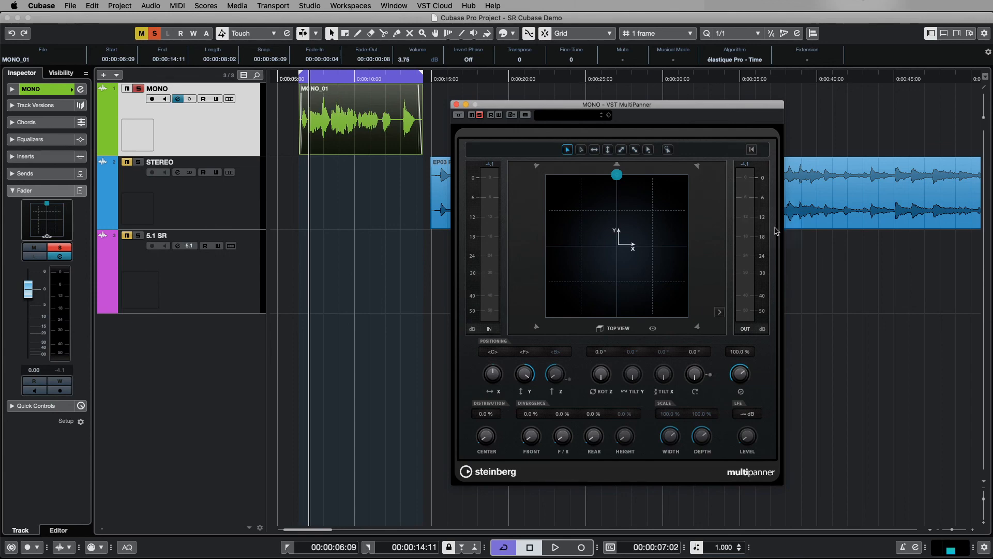
Audition the MONO clip with the LFE level fully down and raised to 4.0 dB, and return the LFE level to minimum
{"action": "key", "text": "space"}
{"action": "key", "text": "space"}
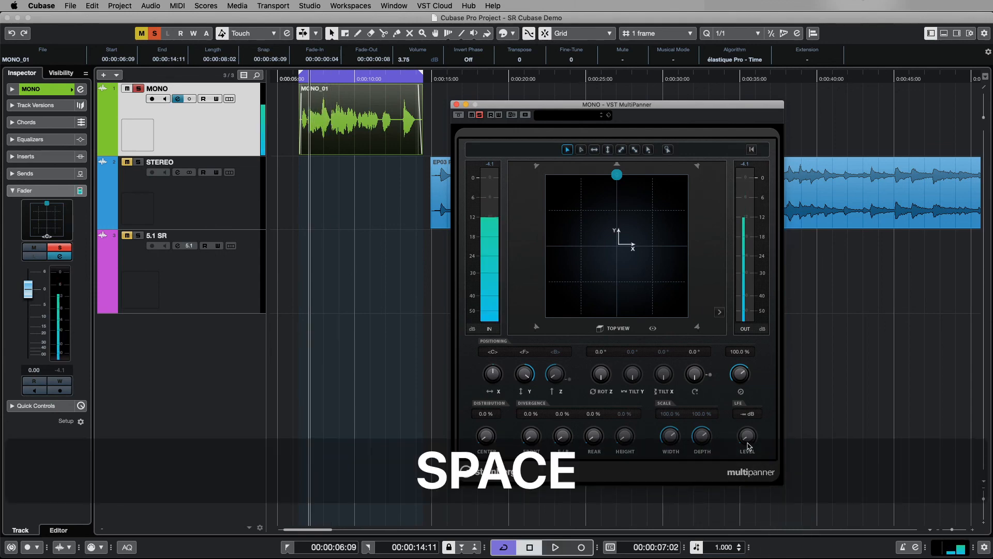
{"action": "left_click_drag", "start_coordinate": [747, 437], "coordinate": [747, 380]}
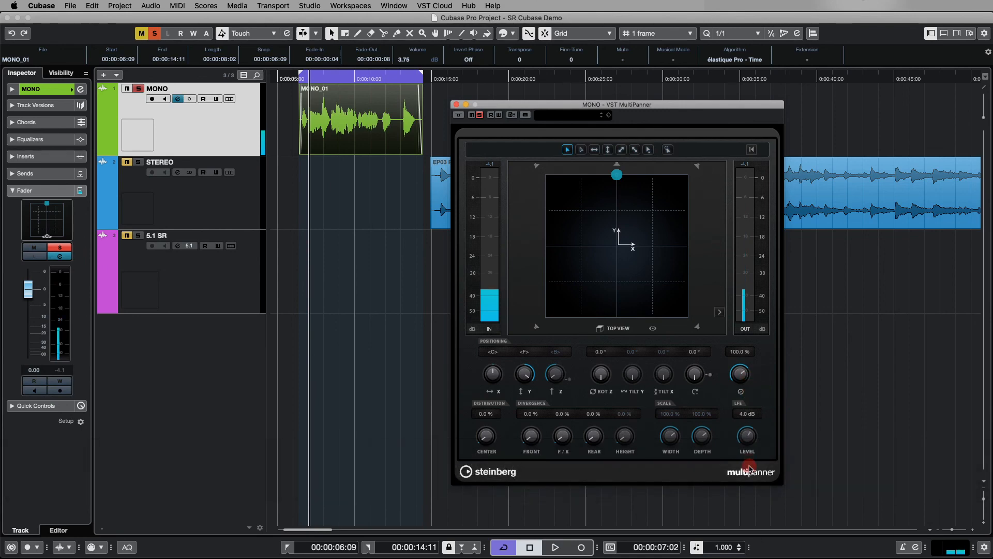
{"action": "key", "text": "space"}
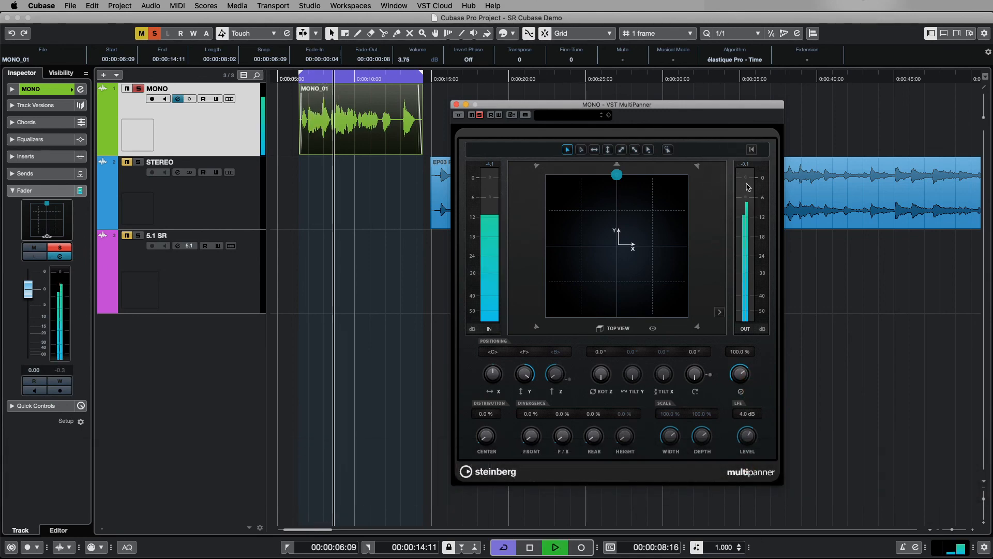
{"action": "key", "text": "space"}
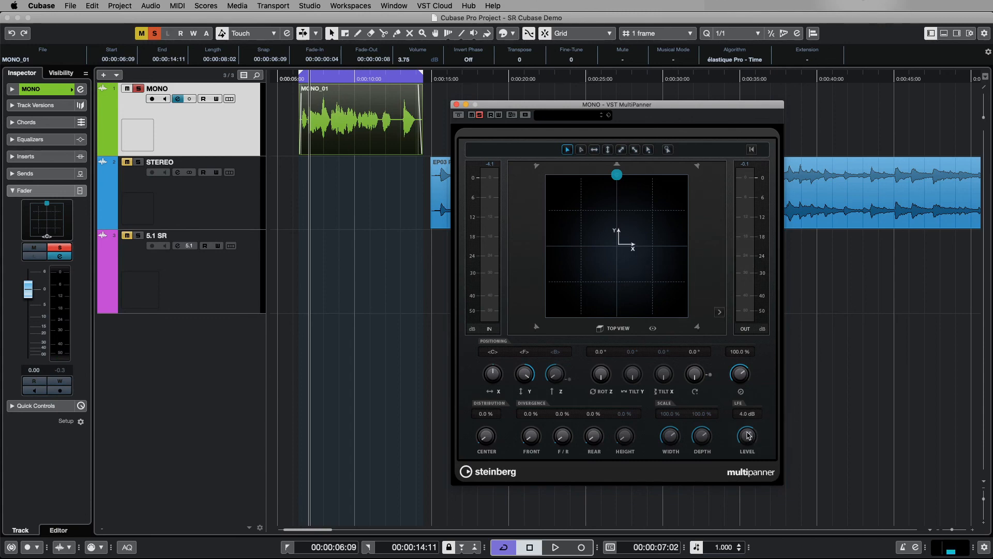
{"action": "left_click_drag", "start_coordinate": [751, 435], "coordinate": [750, 526]}
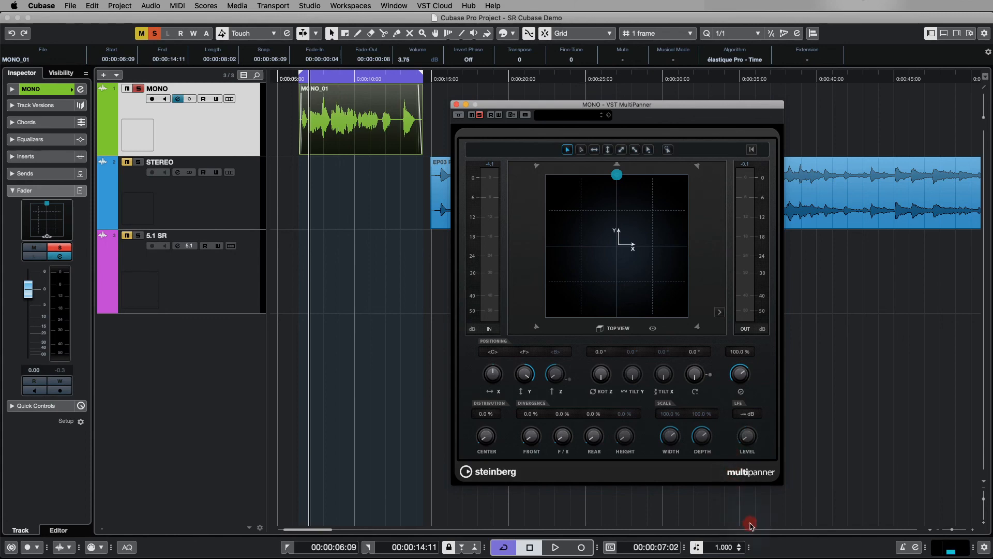